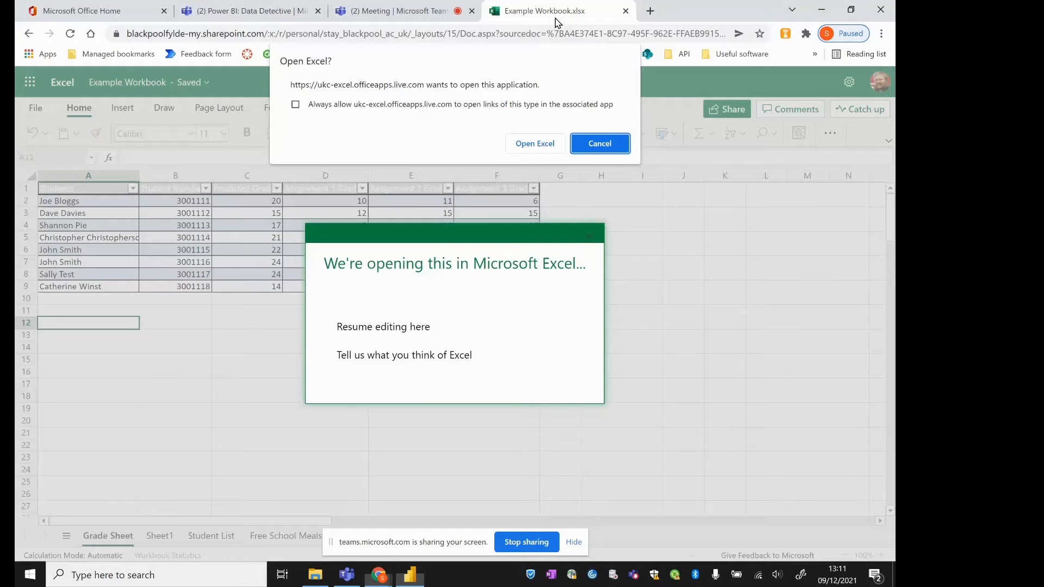
Dismiss the prompt to open desktop Excel, resume editing the workbook in the browser, and view Sheet1 and the Grade Sheet
{"action": "left_click", "coordinate": [594, 147]}
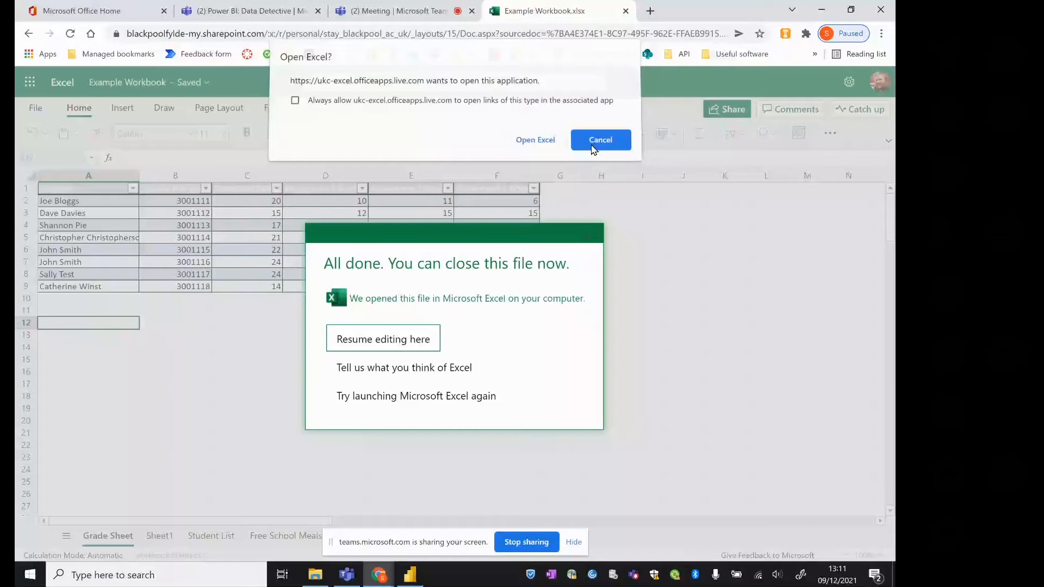
{"action": "left_click", "coordinate": [383, 339]}
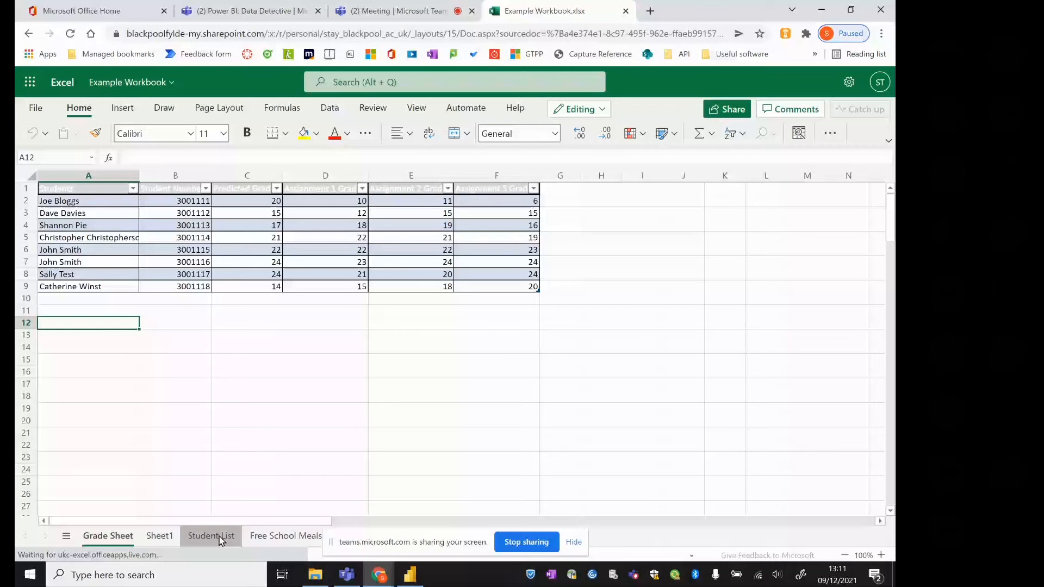
{"action": "left_click", "coordinate": [169, 538]}
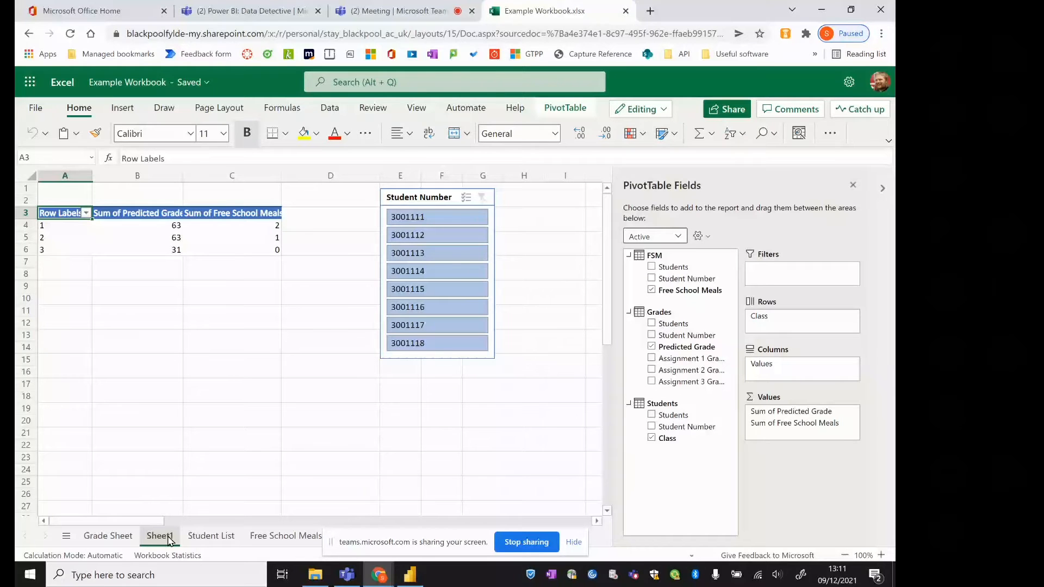
{"action": "left_click", "coordinate": [125, 537]}
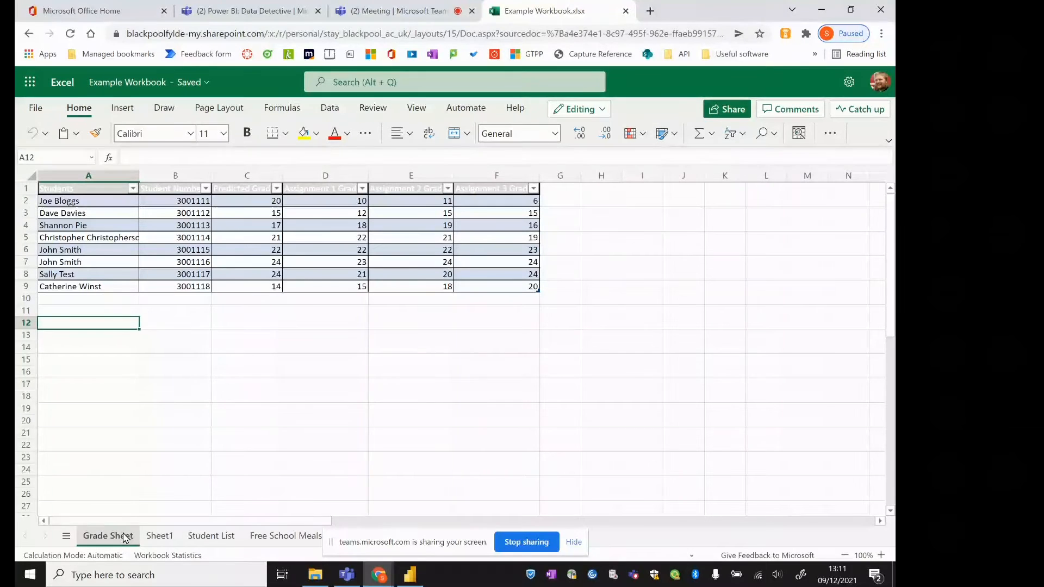
Switch to Power BI Desktop and start getting data from its start screen
{"action": "left_click", "coordinate": [409, 576]}
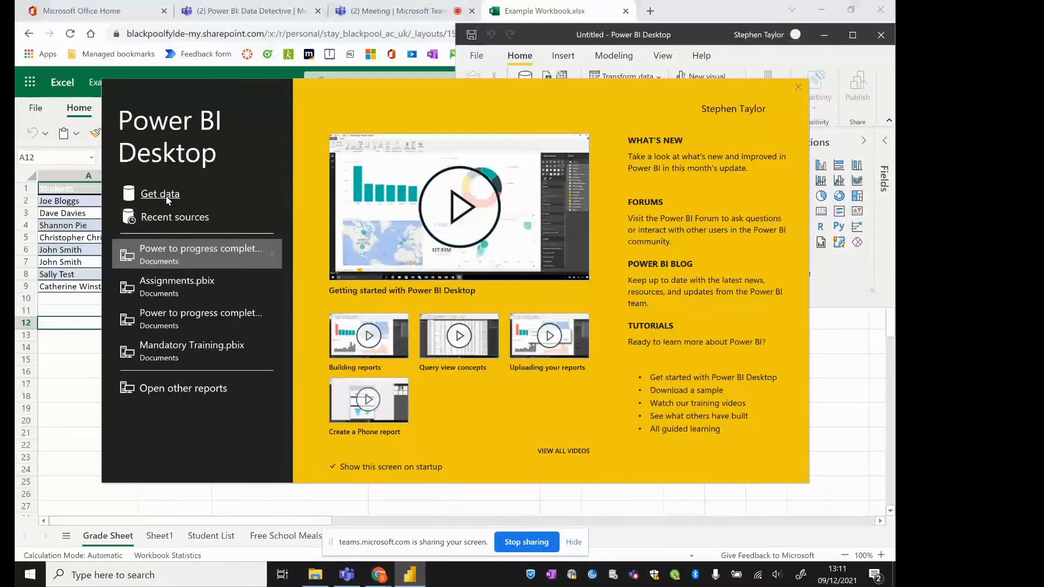
{"action": "left_click", "coordinate": [160, 195]}
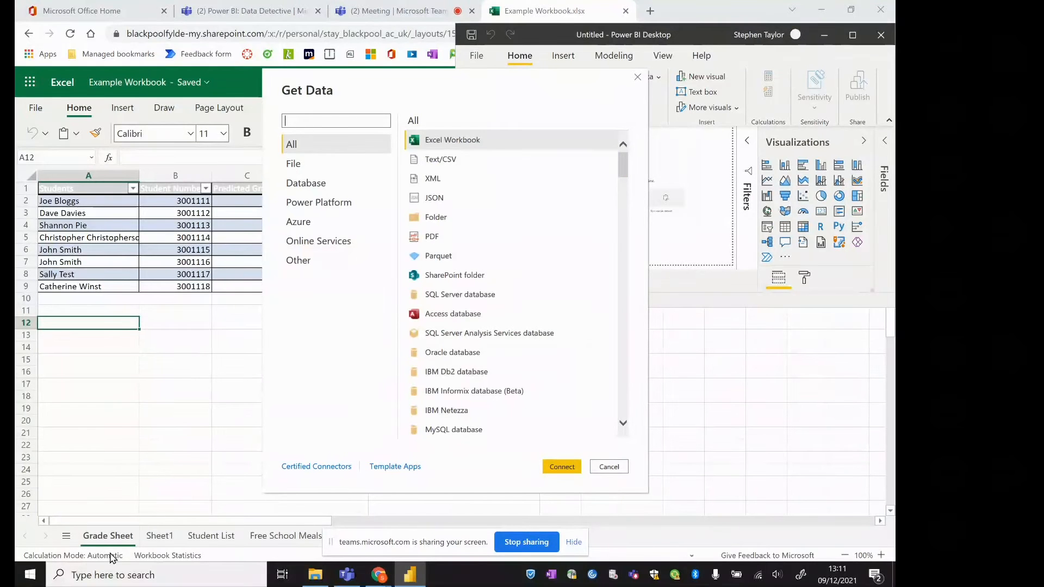
Launch the ZoomIt64 app and return to the Get Data source list in Power BI Desktop
{"action": "left_click", "coordinate": [92, 577]}
{"action": "type", "text": "zoomi"}
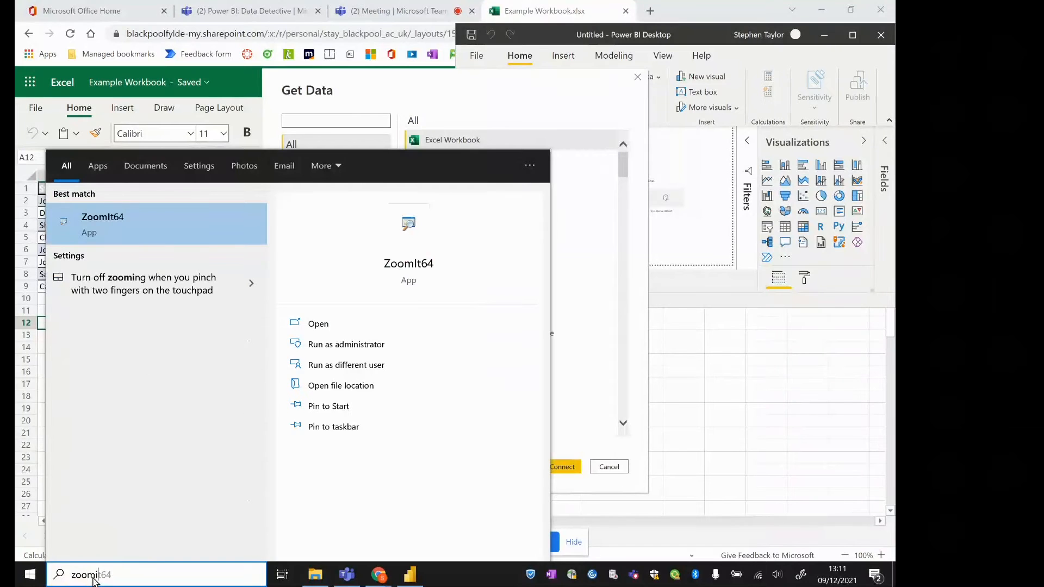
{"action": "left_click", "coordinate": [99, 221]}
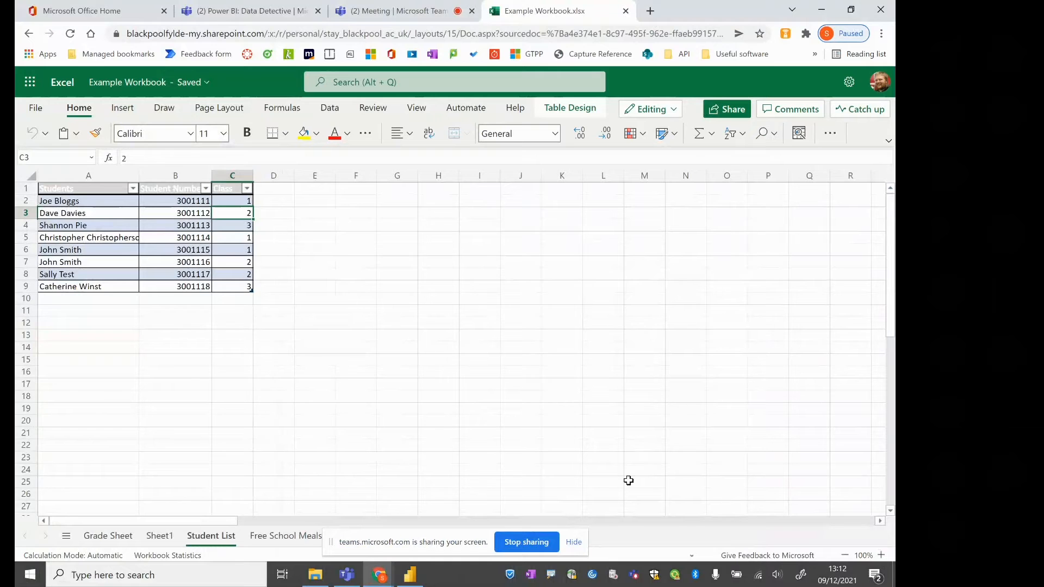
{"action": "key", "text": "alt+Tab"}
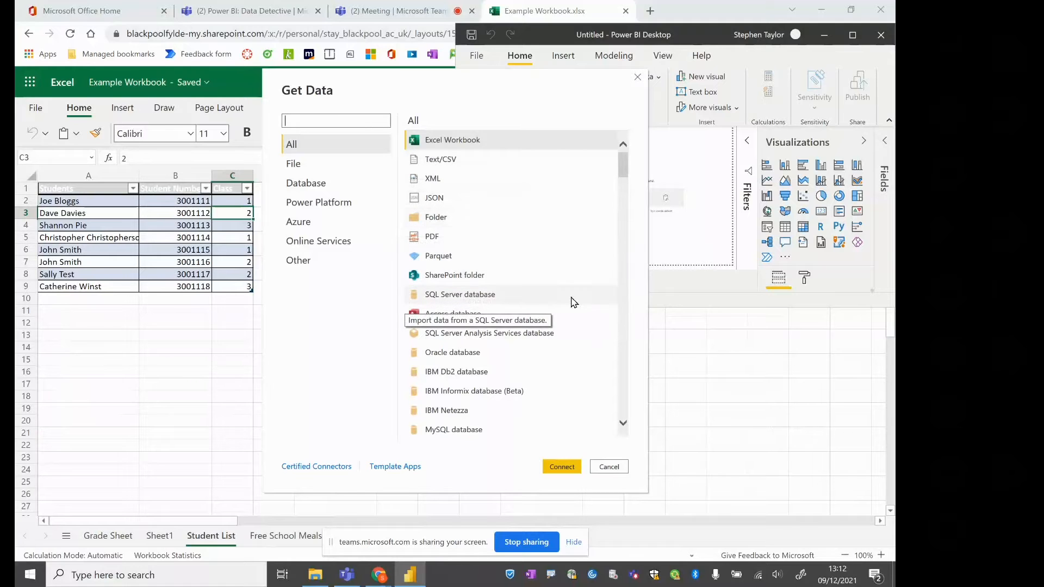
{"action": "left_click_drag", "start_coordinate": [626, 168], "coordinate": [636, 139]}
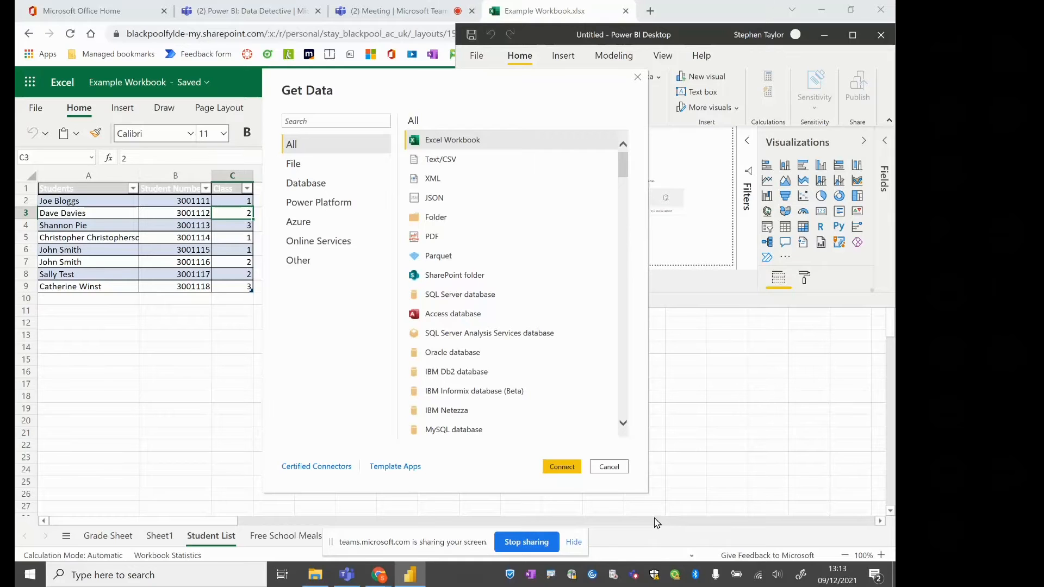
Switch to Microsoft Teams and open "All books ordered by biblioitemnumber-reportresults.csv" from the Power BI channel files in the desktop app
{"action": "mouse_move", "coordinate": [348, 581]}
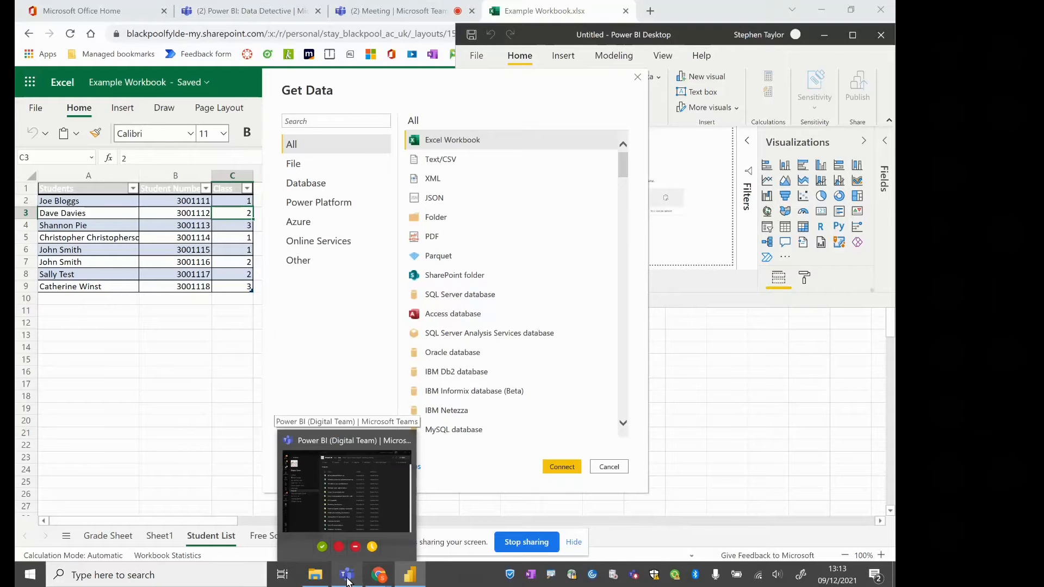
{"action": "left_click", "coordinate": [348, 578]}
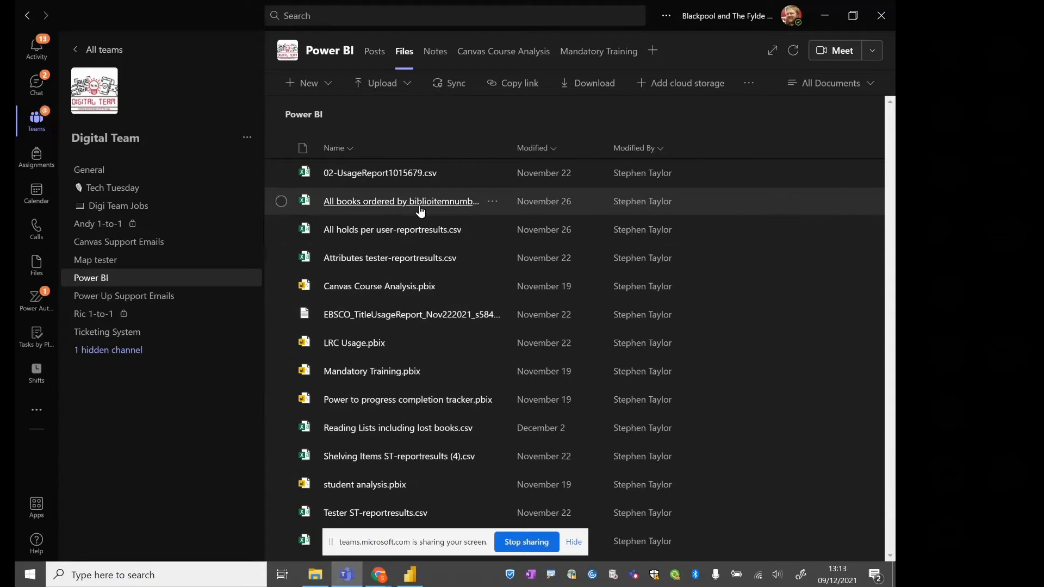
{"action": "left_click", "coordinate": [492, 203]}
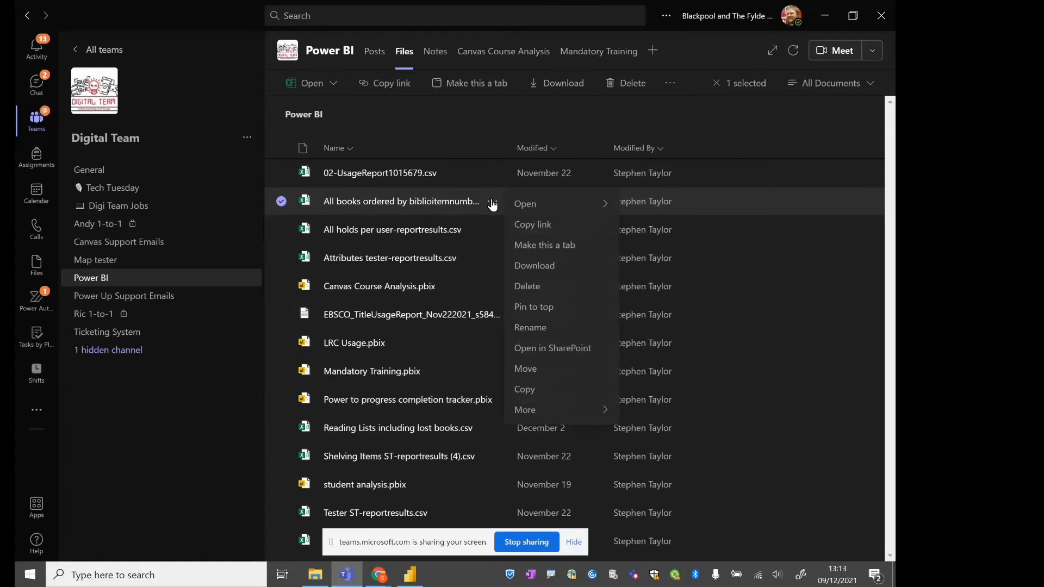
{"action": "mouse_move", "coordinate": [559, 212]}
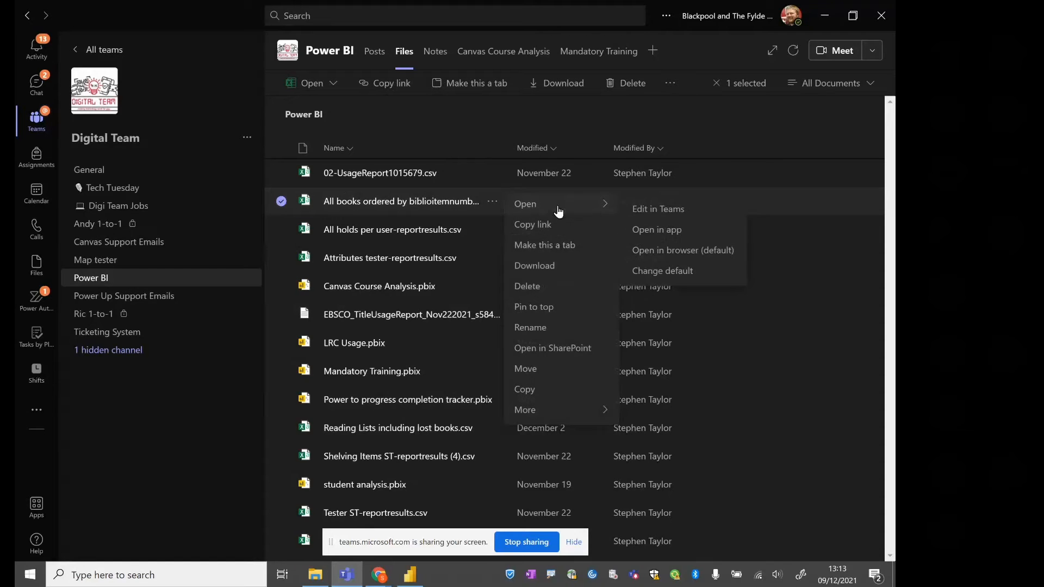
{"action": "left_click", "coordinate": [670, 231]}
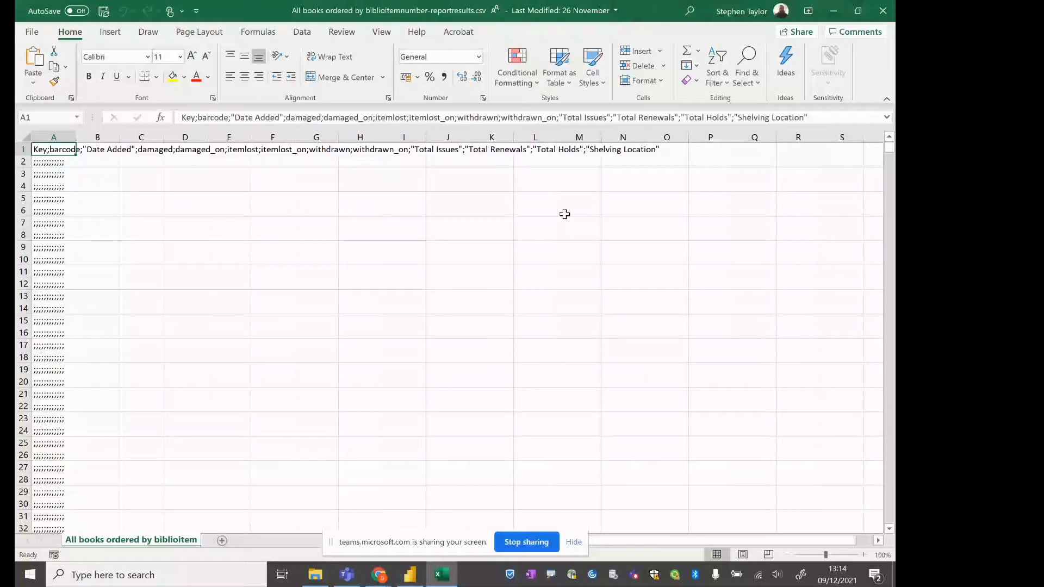
Copy the open CSV file's path from its file information
{"action": "left_click", "coordinate": [32, 32]}
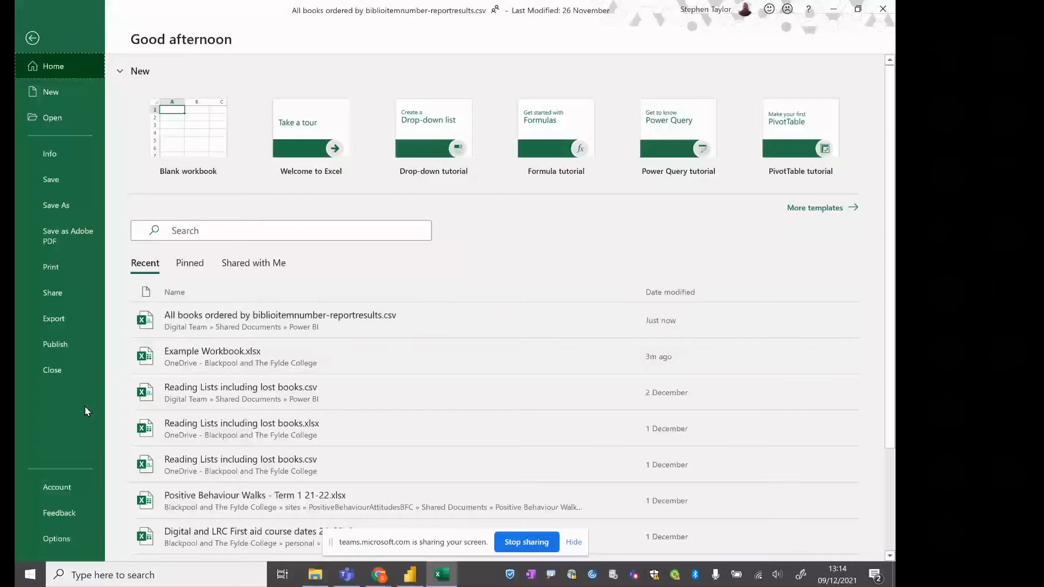
{"action": "left_click", "coordinate": [60, 162]}
{"action": "left_click", "coordinate": [225, 122]}
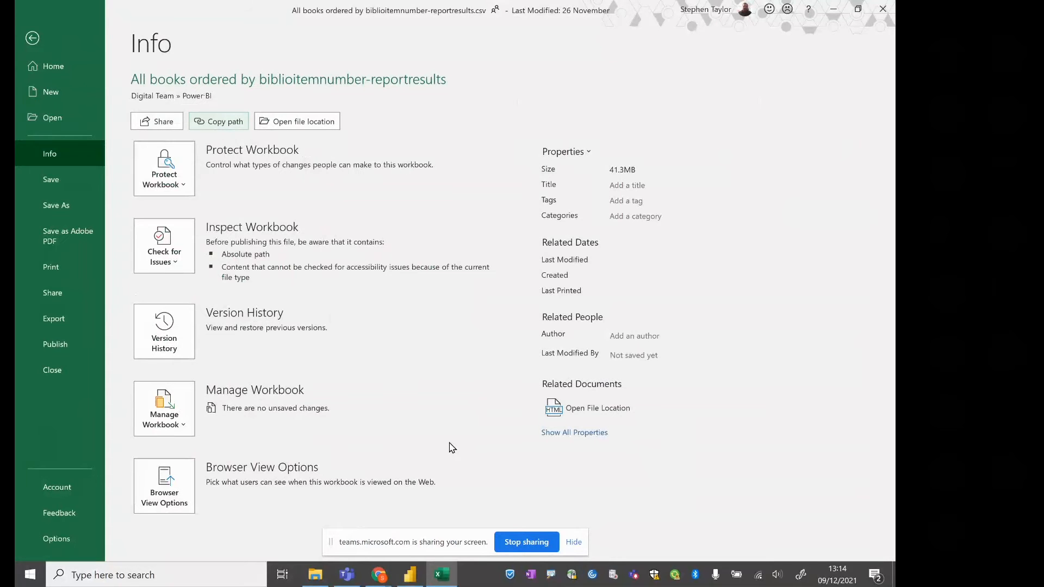
Switch to Power BI Desktop, search the data sources for "web" and connect to the Web source
{"action": "left_click", "coordinate": [412, 575]}
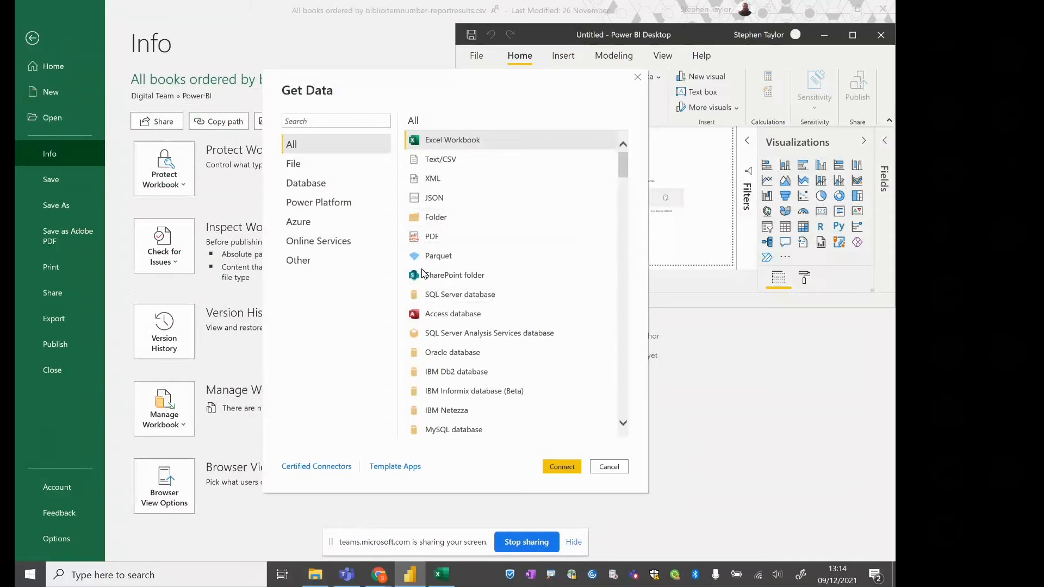
{"action": "left_click", "coordinate": [354, 118]}
{"action": "type", "text": "web"}
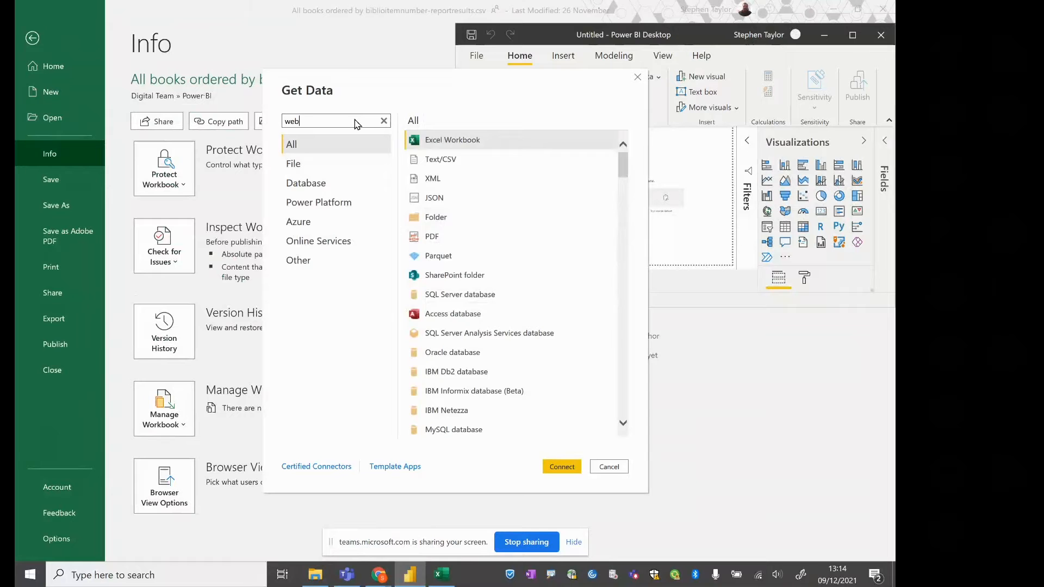
{"action": "left_click", "coordinate": [433, 140]}
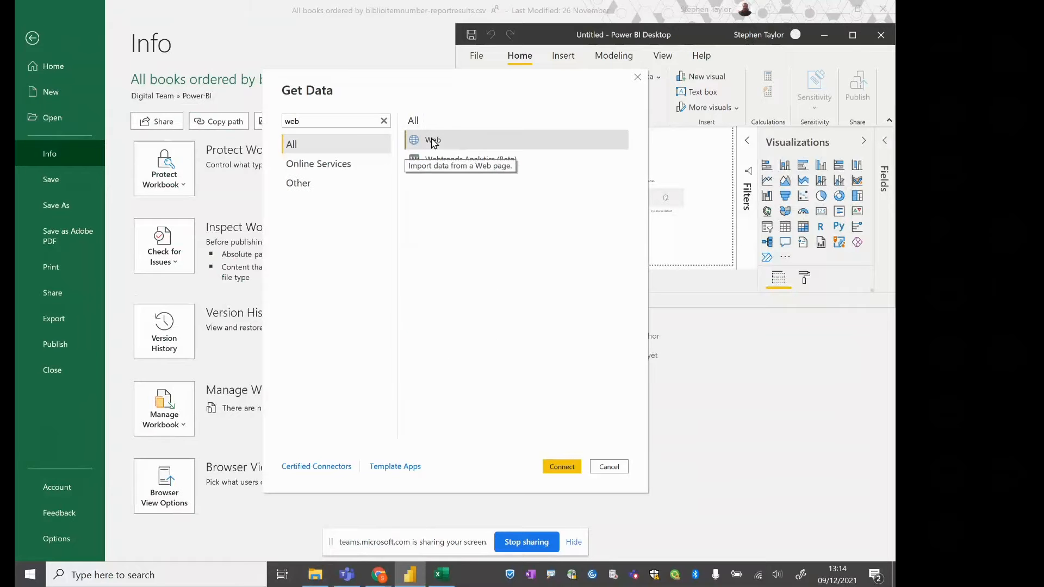
{"action": "left_click", "coordinate": [563, 470]}
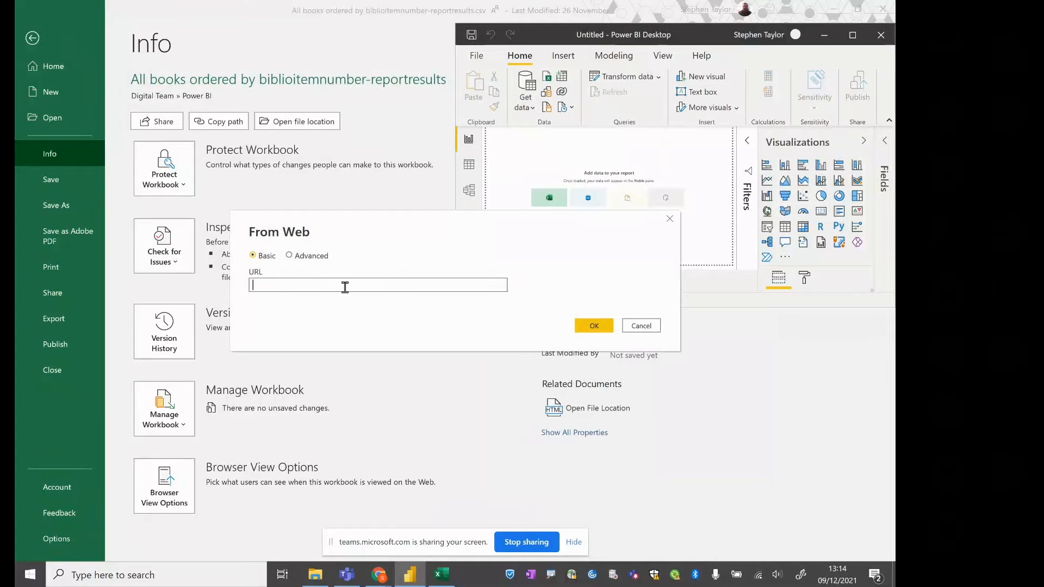
Paste the copied file path as the web URL, remove the "?web=1" ending after .csv, and submit it
{"action": "key", "text": "ctrl+v"}
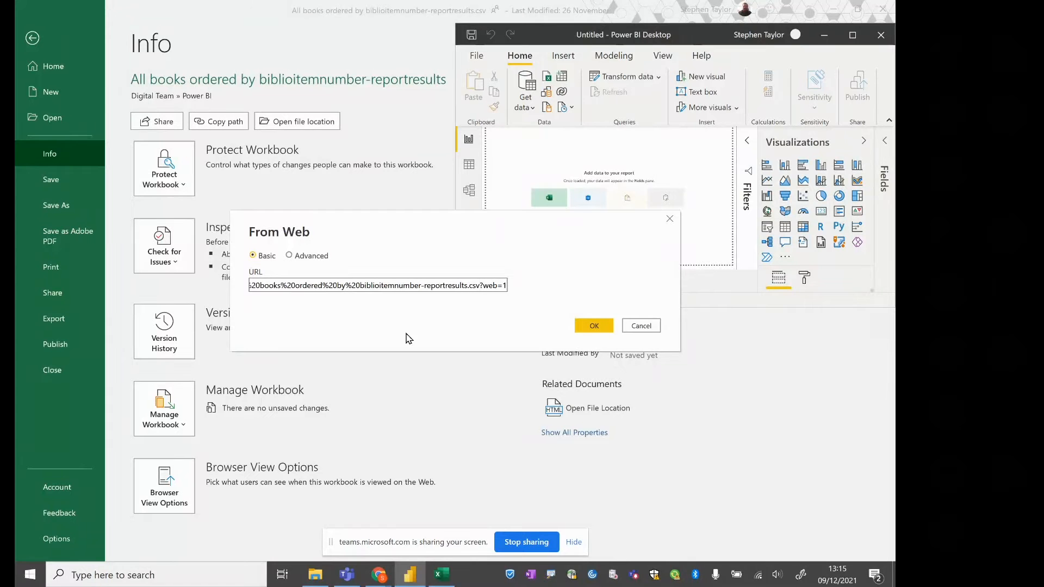
{"action": "key", "text": "shift+End"}
{"action": "key", "text": "Delete"}
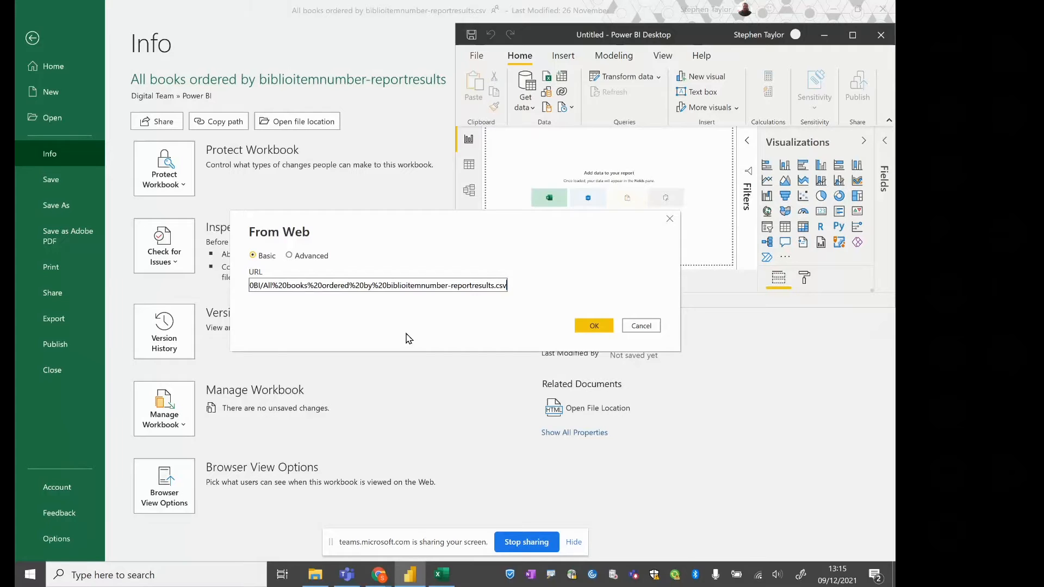
{"action": "key", "text": "Left"}
{"action": "key", "text": "Left"}
{"action": "key", "text": "Left"}
{"action": "key", "text": "Left"}
{"action": "key", "text": "Left"}
{"action": "key", "text": "Left"}
{"action": "key", "text": "Left"}
{"action": "key", "text": "Left"}
{"action": "key", "text": "Left"}
{"action": "key", "text": "Left"}
{"action": "key", "text": "Left"}
{"action": "key", "text": "Left"}
{"action": "key", "text": "Left"}
{"action": "key", "text": "Left"}
{"action": "key", "text": "Left"}
{"action": "key", "text": "Left"}
{"action": "key", "text": "Left"}
{"action": "key", "text": "Left"}
{"action": "key", "text": "Left"}
{"action": "key", "text": "Left"}
{"action": "left_click", "coordinate": [590, 328]}
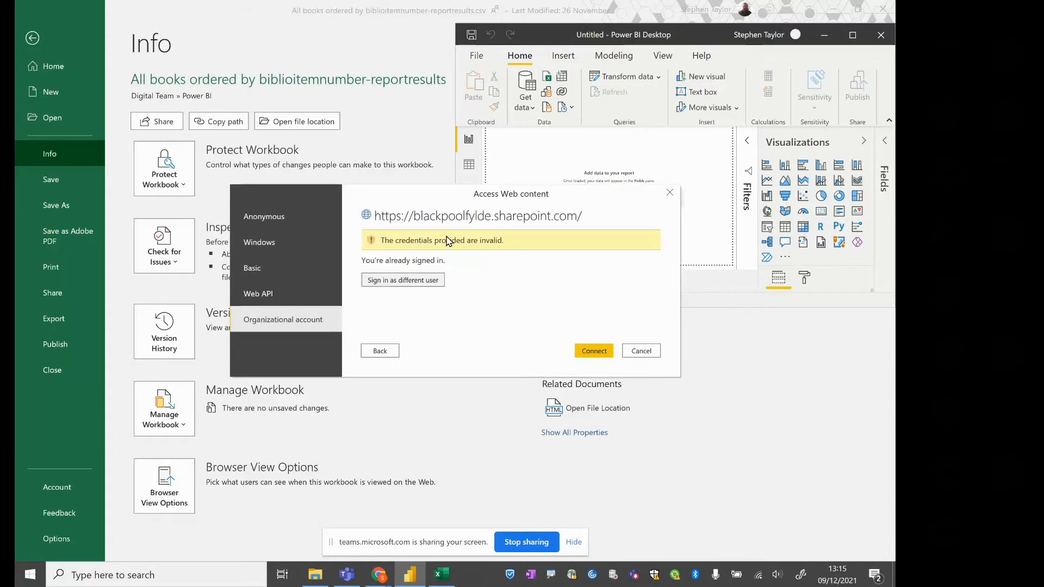
Sign in again with the organizational account for the SharePoint site and connect to the web content
{"action": "left_click", "coordinate": [404, 281]}
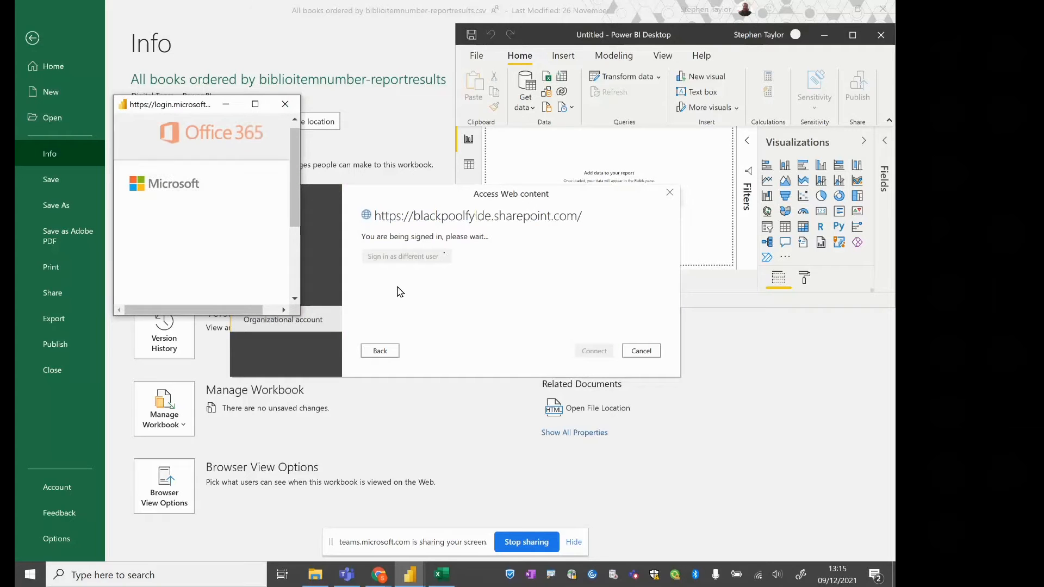
{"action": "left_click", "coordinate": [198, 250]}
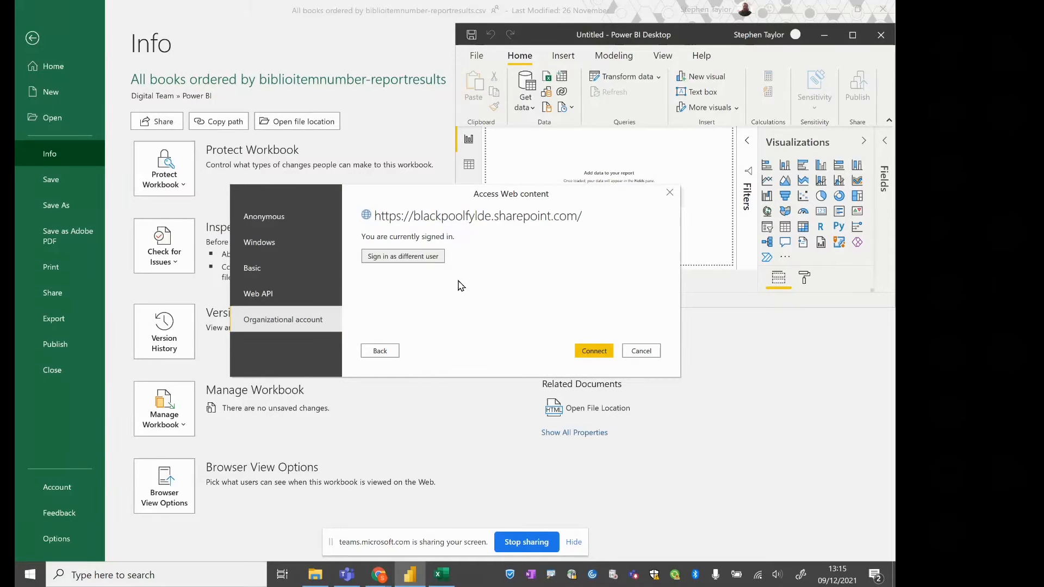
{"action": "left_click", "coordinate": [587, 351]}
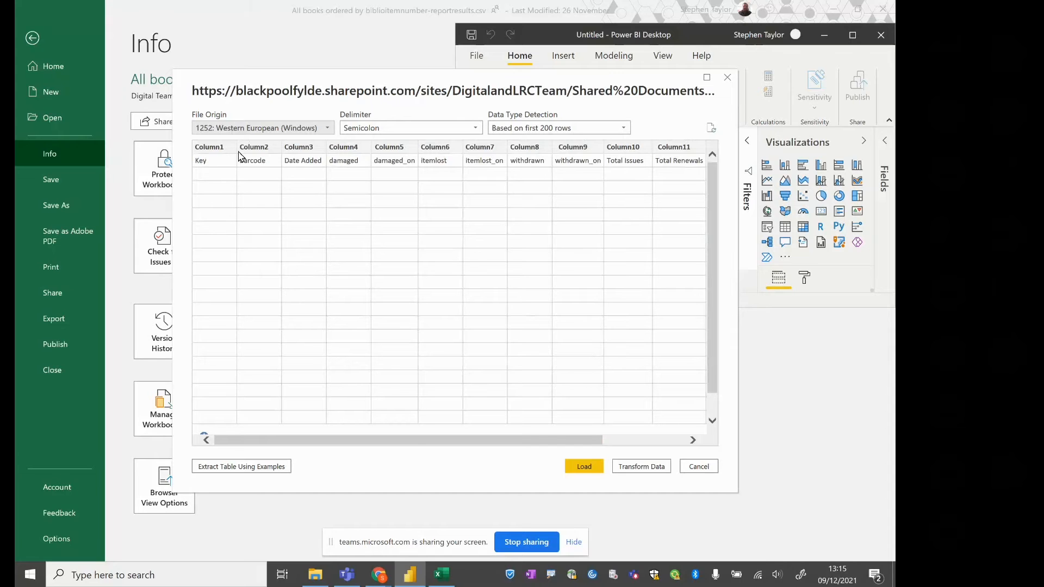
Open the previewed CSV data for transformation in Power Query Editor and maximize the editor window
{"action": "left_click_drag", "start_coordinate": [390, 442], "coordinate": [314, 462]}
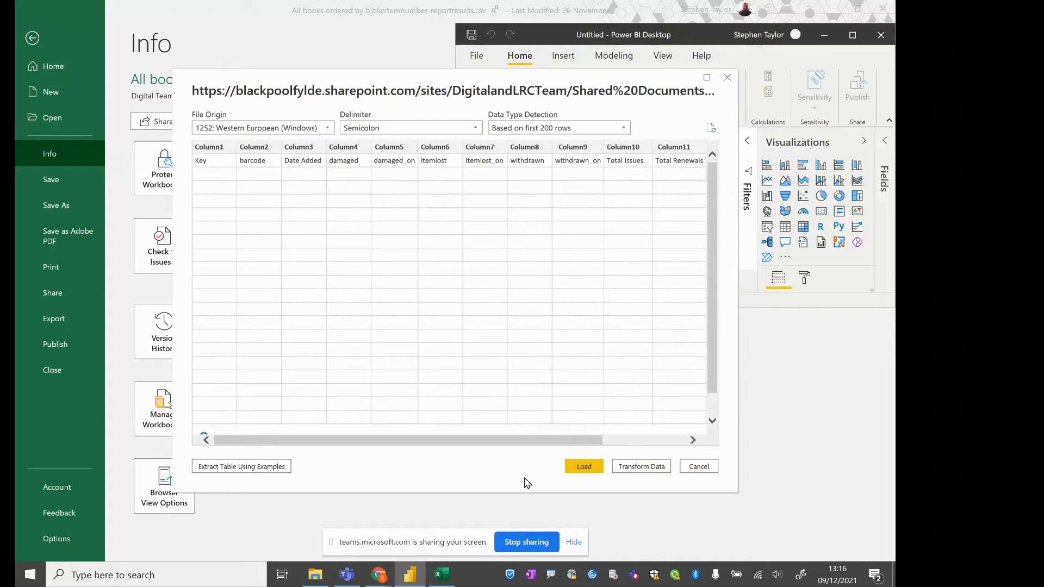
{"action": "left_click", "coordinate": [650, 467]}
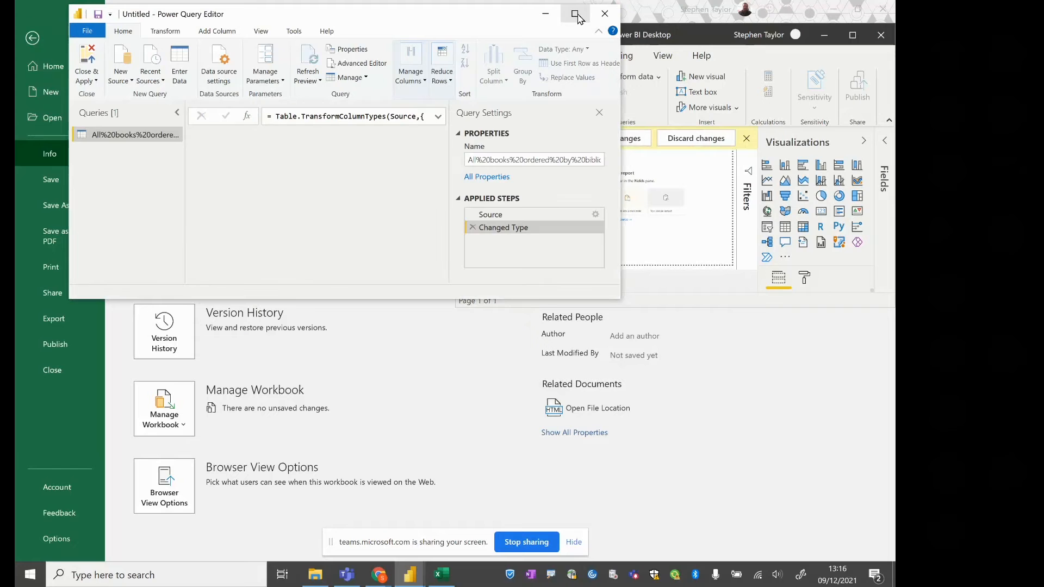
{"action": "left_click", "coordinate": [578, 17]}
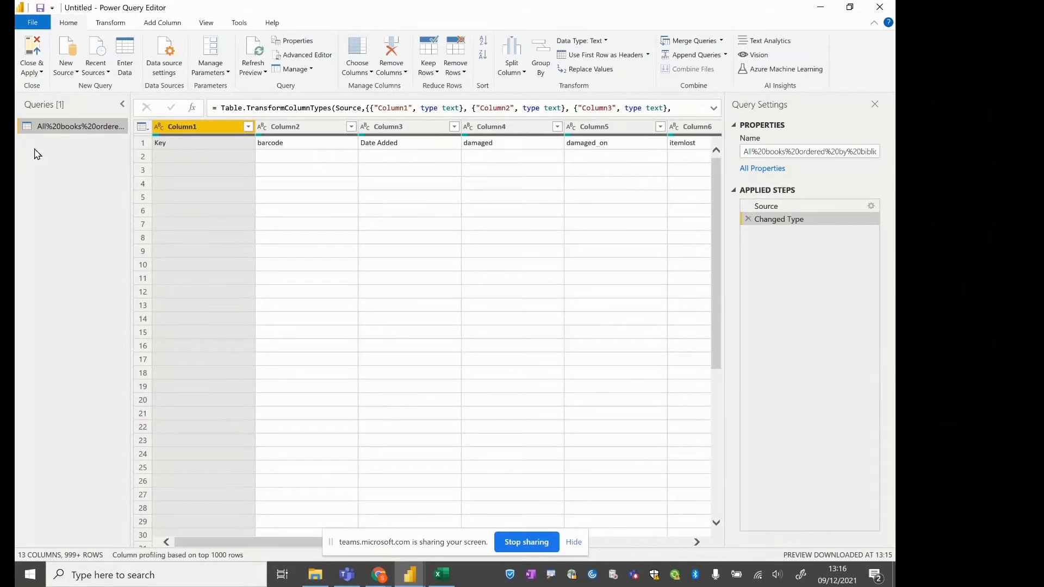
Rename the imported query as "All books"
{"action": "right_click", "coordinate": [68, 130]}
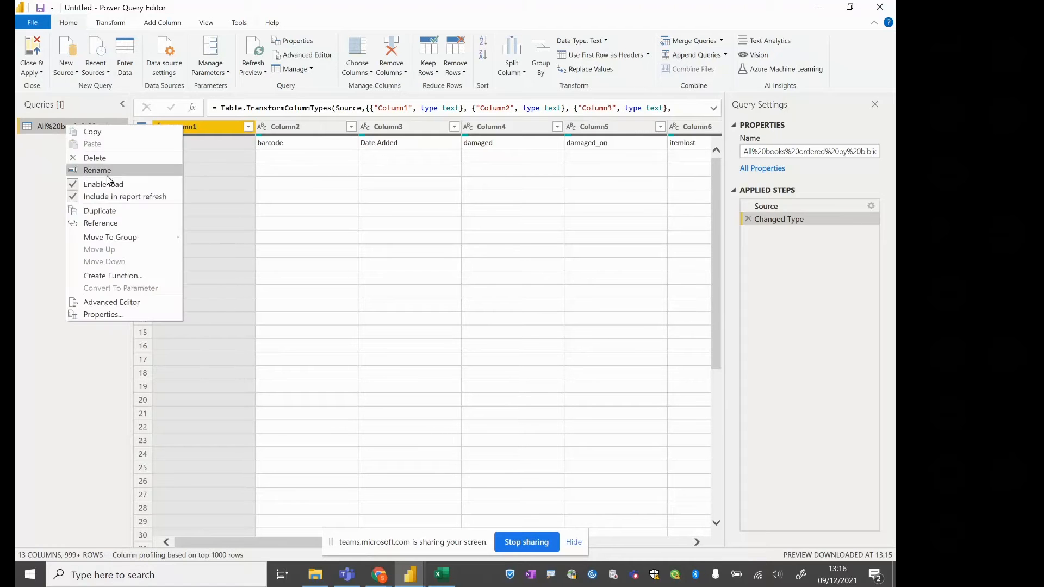
{"action": "left_click", "coordinate": [130, 172]}
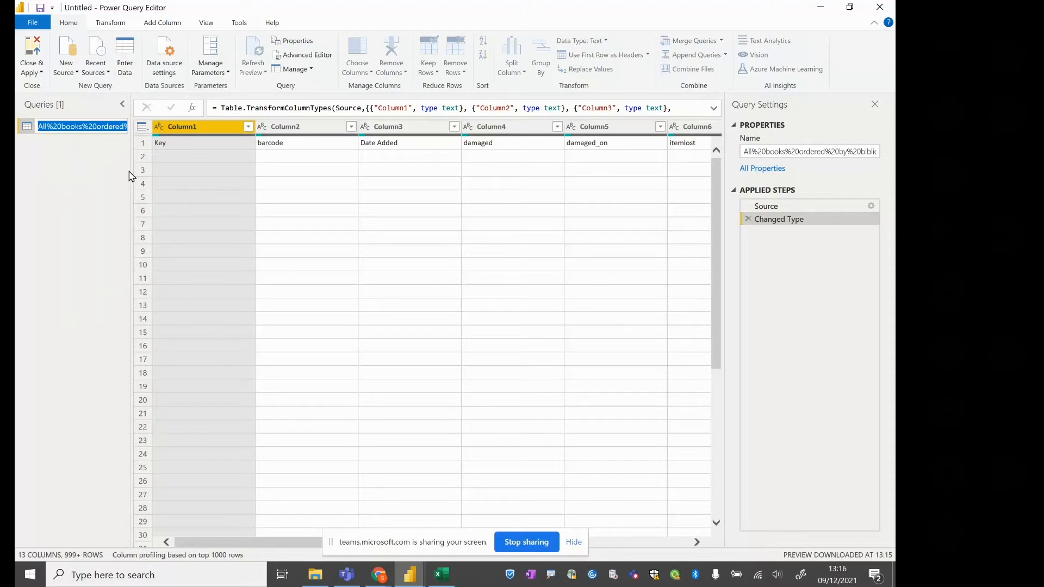
{"action": "type", "text": "All book"}
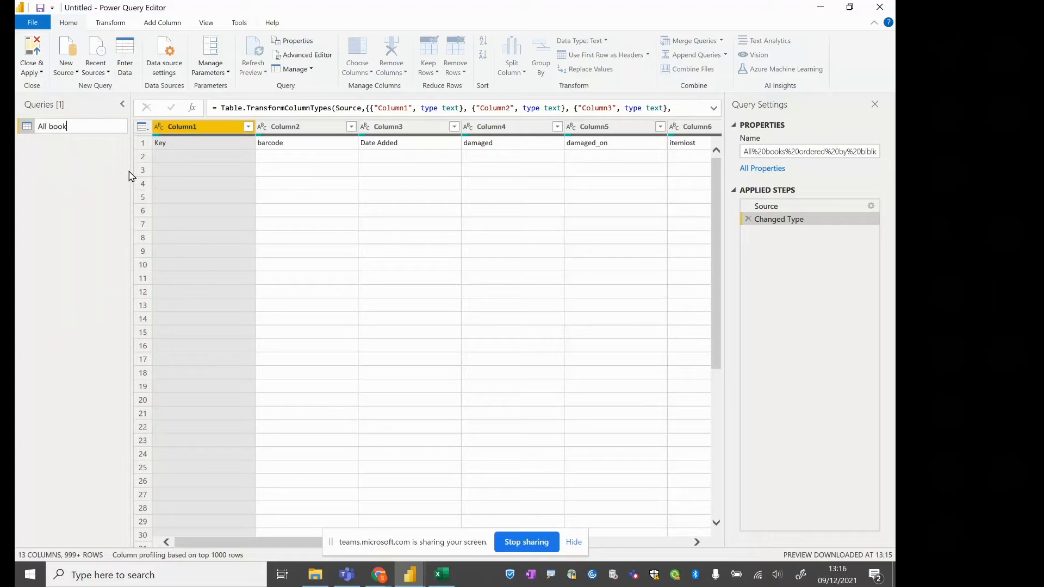
{"action": "type", "text": "s"}
{"action": "key", "text": "Return"}
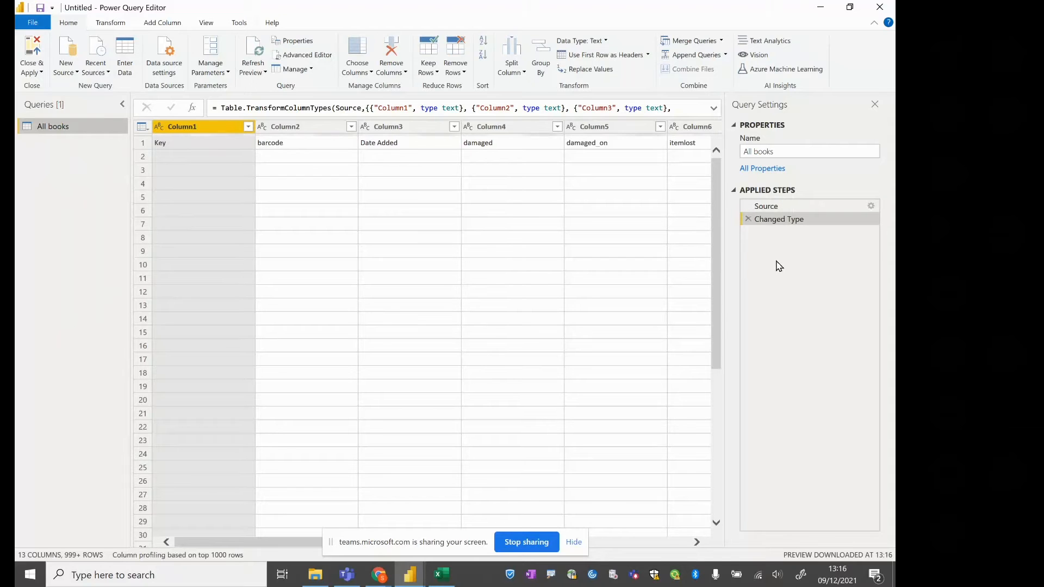
Compare the Source and Changed Type steps of the All books query and promote its first row to column headers
{"action": "left_click", "coordinate": [774, 211]}
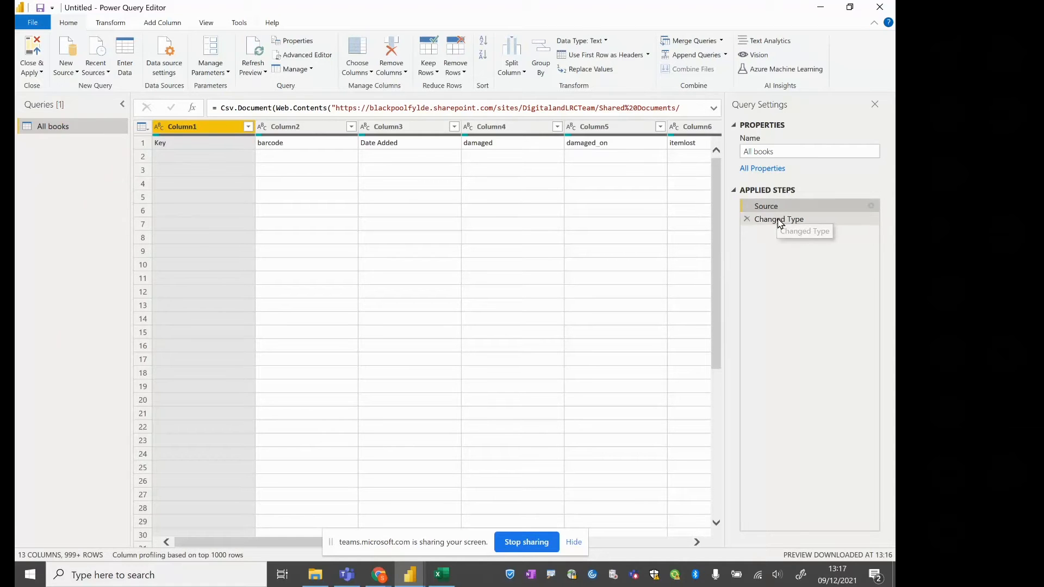
{"action": "left_click", "coordinate": [778, 219]}
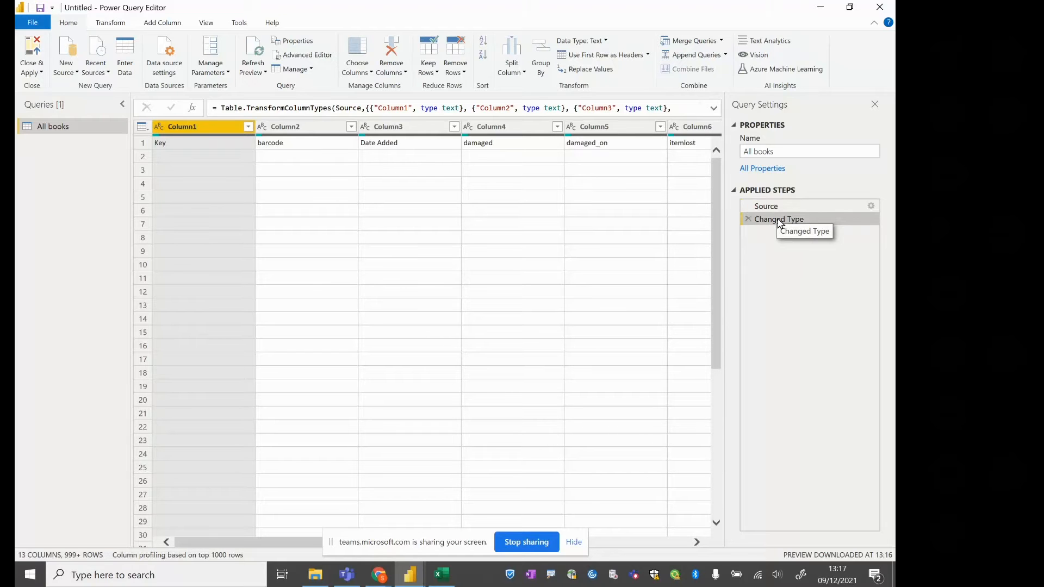
{"action": "left_click", "coordinate": [586, 60]}
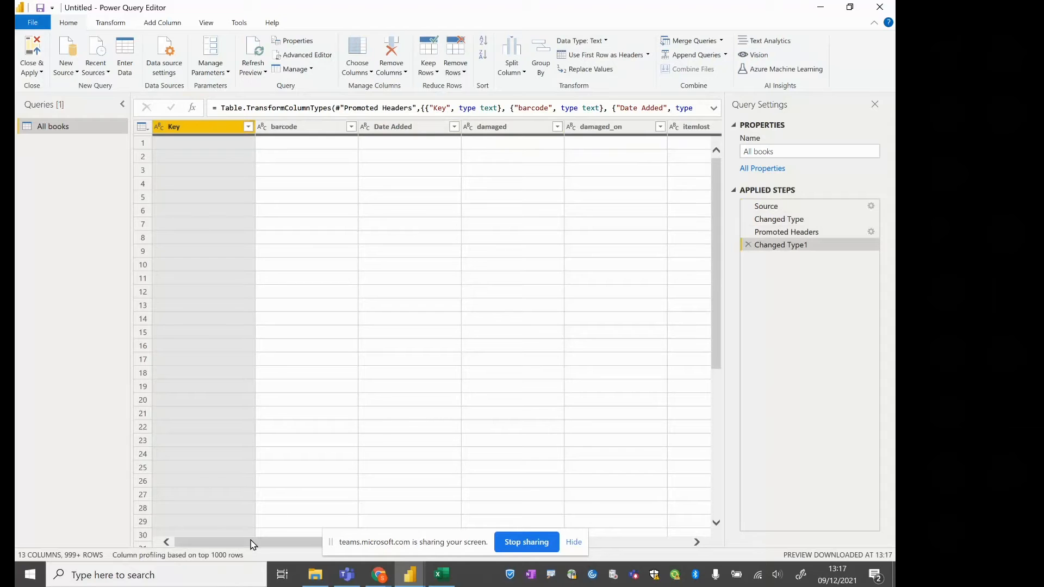
Load more values for the Key column's filter and exclude the blank rows
{"action": "left_click", "coordinate": [248, 126]}
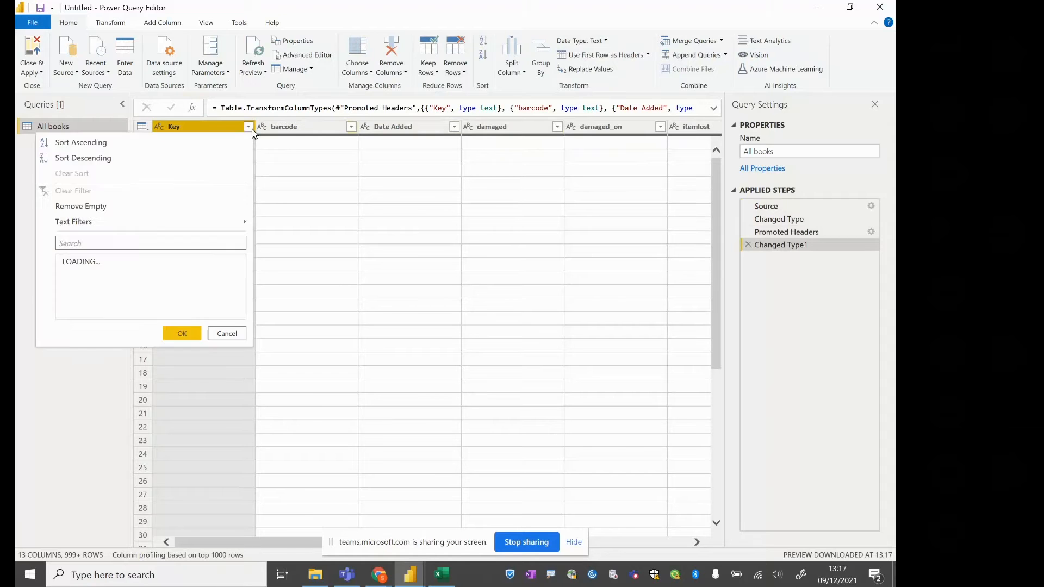
{"action": "left_click", "coordinate": [101, 275]}
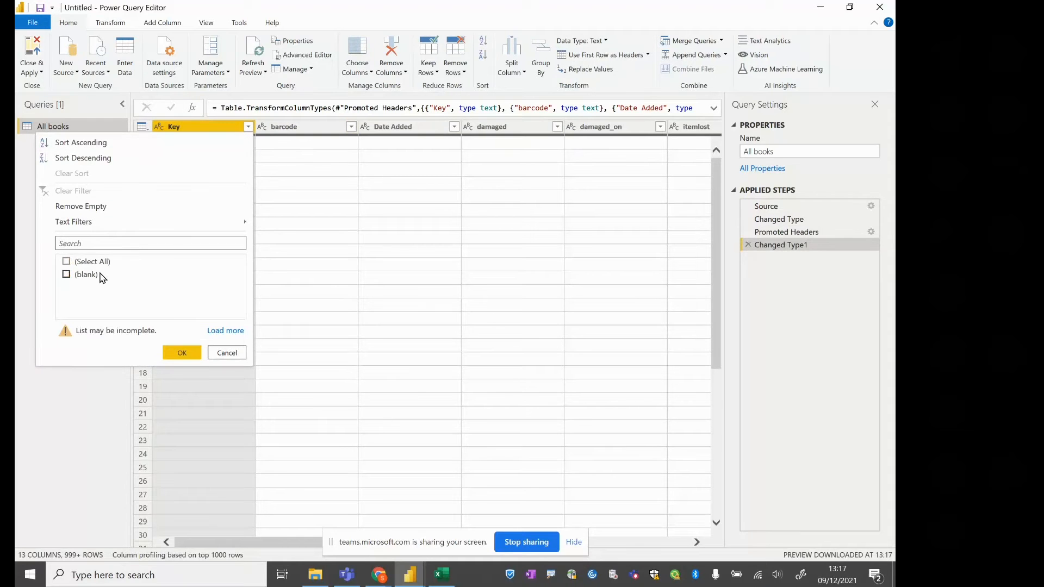
{"action": "left_click", "coordinate": [218, 331]}
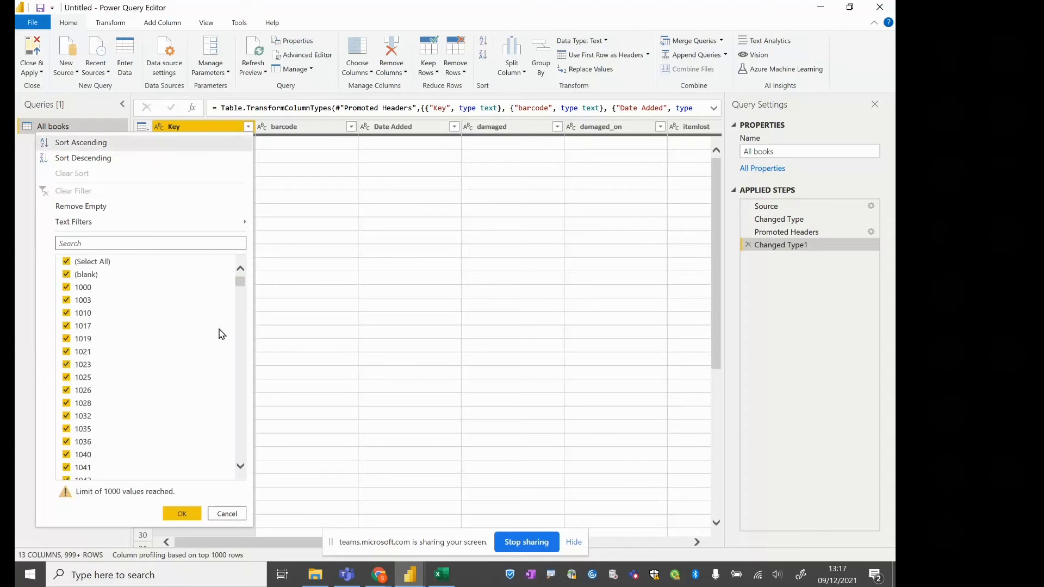
{"action": "left_click", "coordinate": [66, 275]}
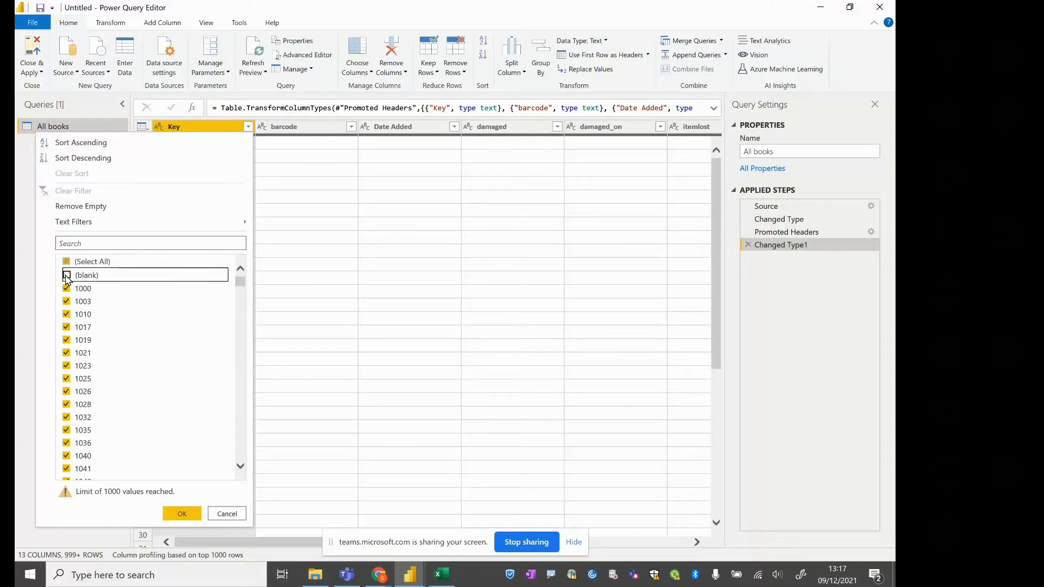
{"action": "left_click", "coordinate": [179, 513]}
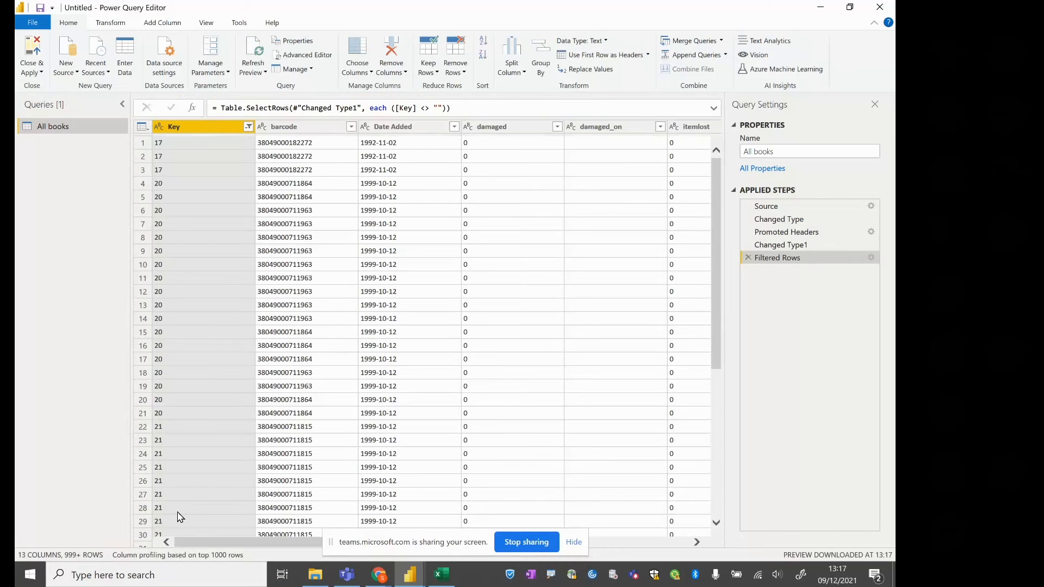
Check the codes in the Shelving Location column and replace the value "NF" with "Non-Fiction"
{"action": "left_click_drag", "start_coordinate": [278, 544], "coordinate": [587, 562]}
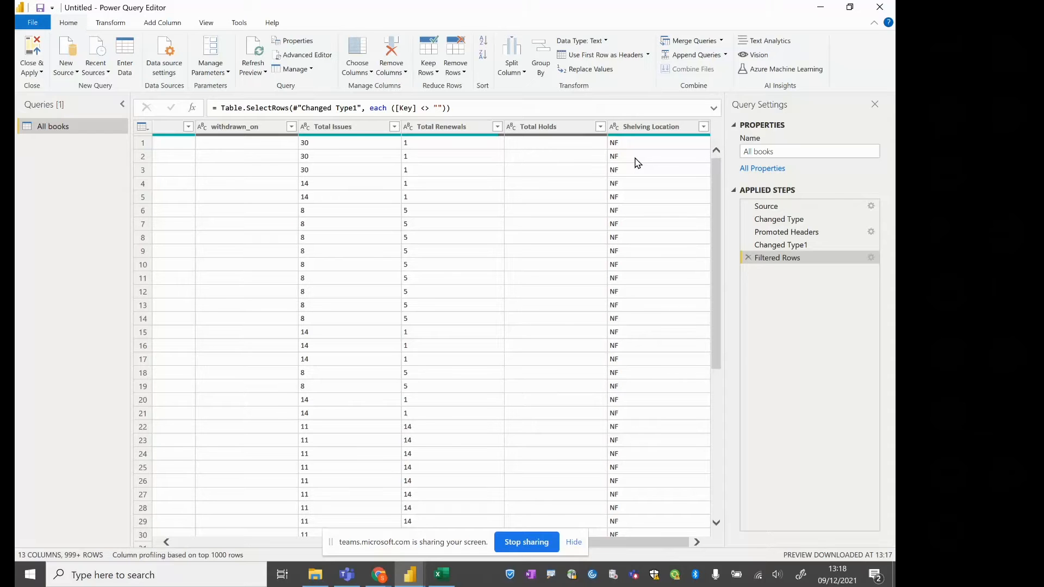
{"action": "left_click", "coordinate": [703, 127]}
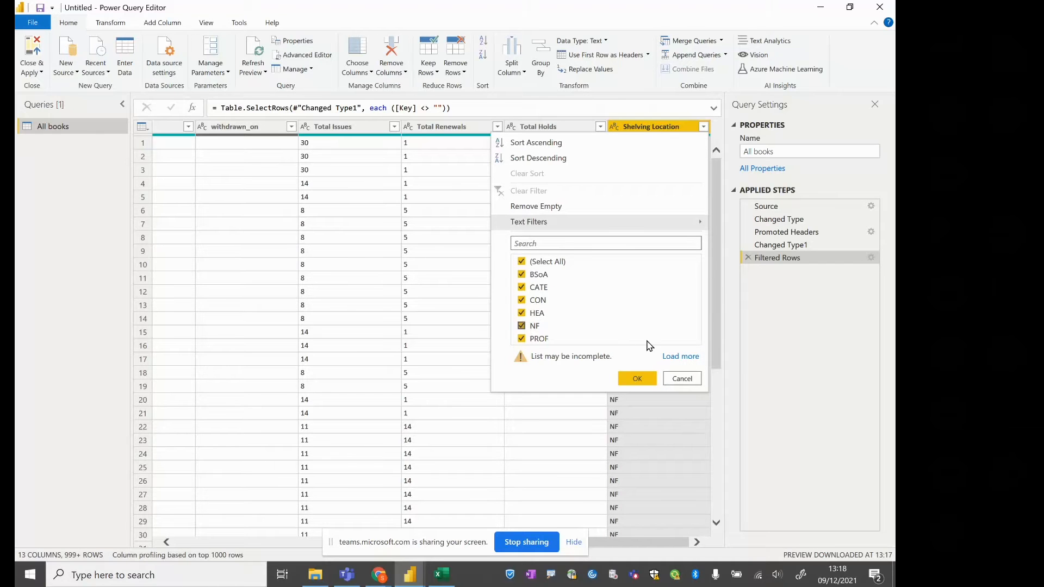
{"action": "left_click", "coordinate": [683, 379]}
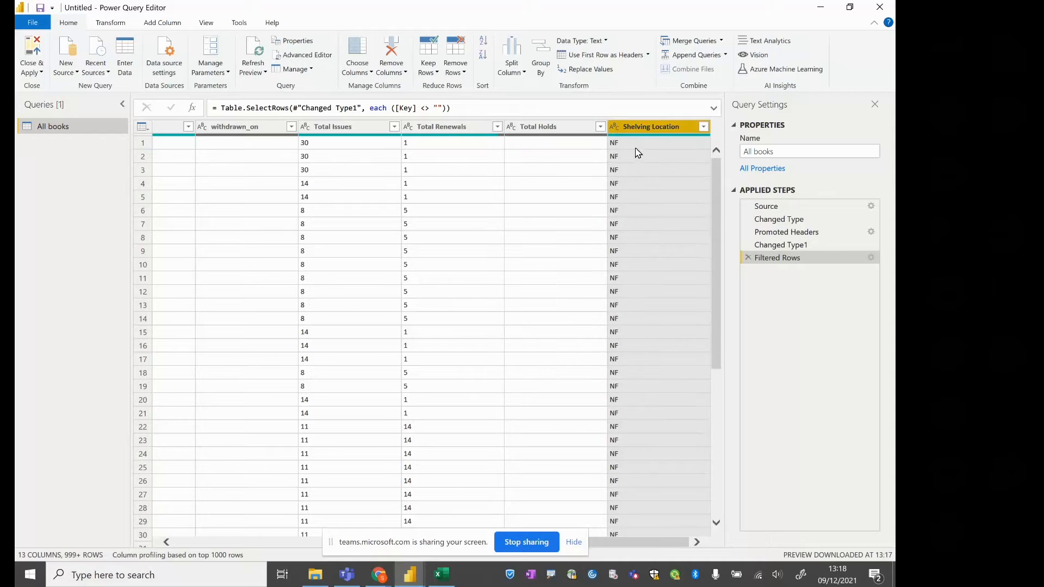
{"action": "left_click", "coordinate": [592, 74]}
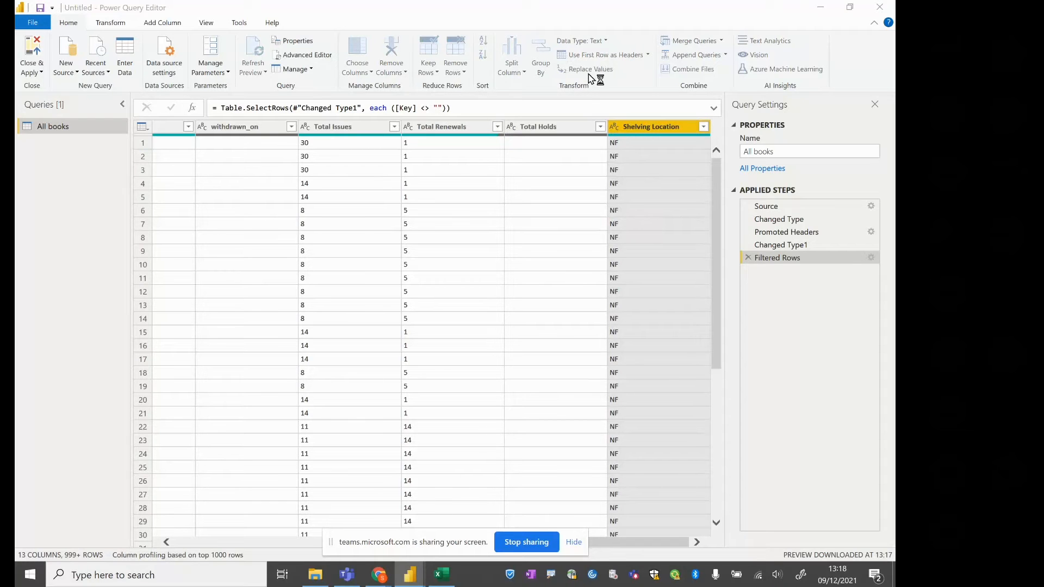
{"action": "left_click", "coordinate": [278, 264]}
{"action": "type", "text": "NF"}
{"action": "key", "text": "Tab"}
{"action": "type", "text": "No"}
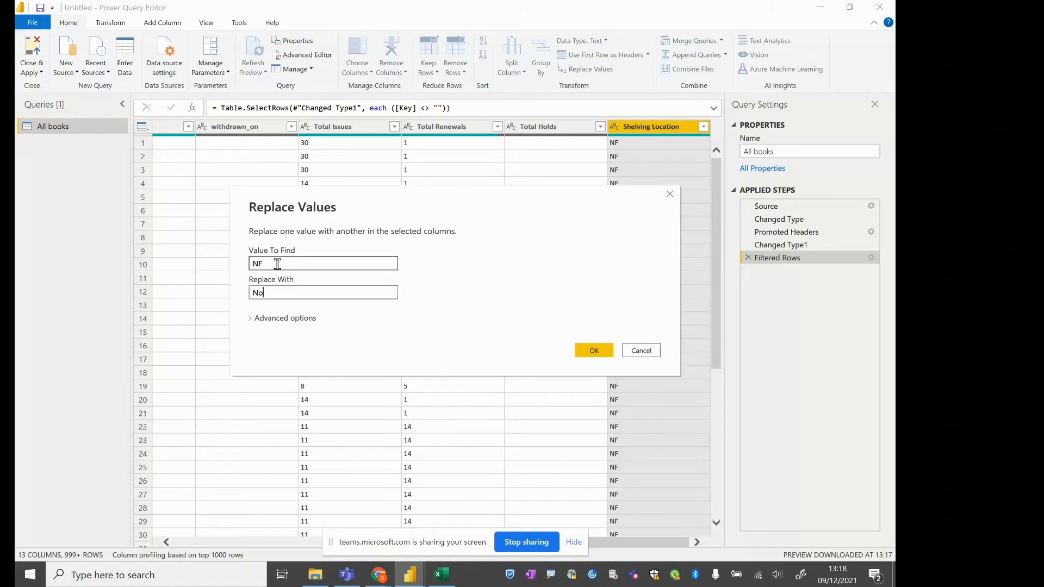
{"action": "type", "text": "n-Ficti"}
{"action": "left_click", "coordinate": [594, 351]}
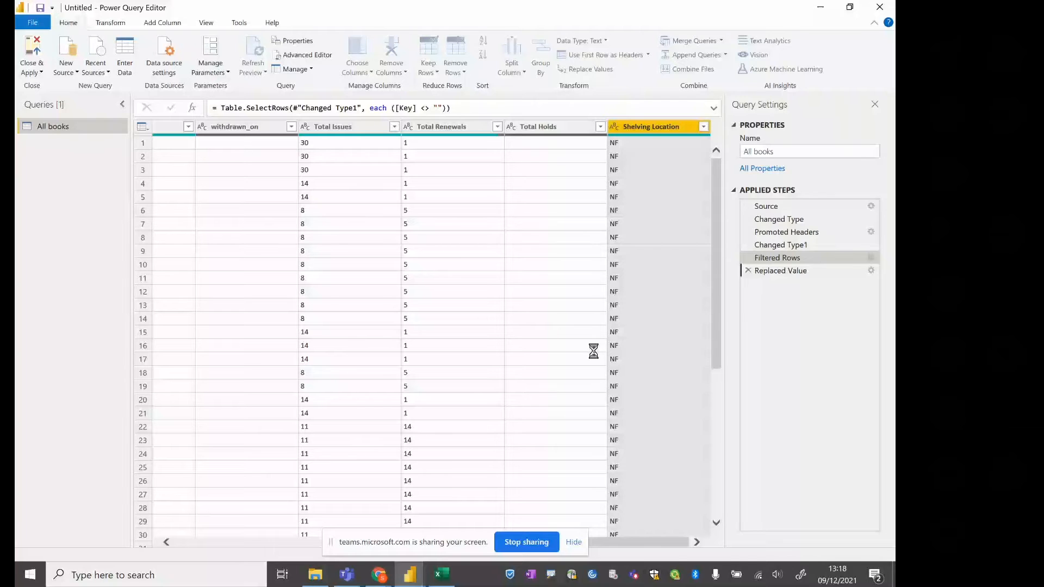
Replace "BSoA" with "Blackpool School of Arts" in the Shelving Location column and return to the table's first columns
{"action": "left_click", "coordinate": [704, 127]}
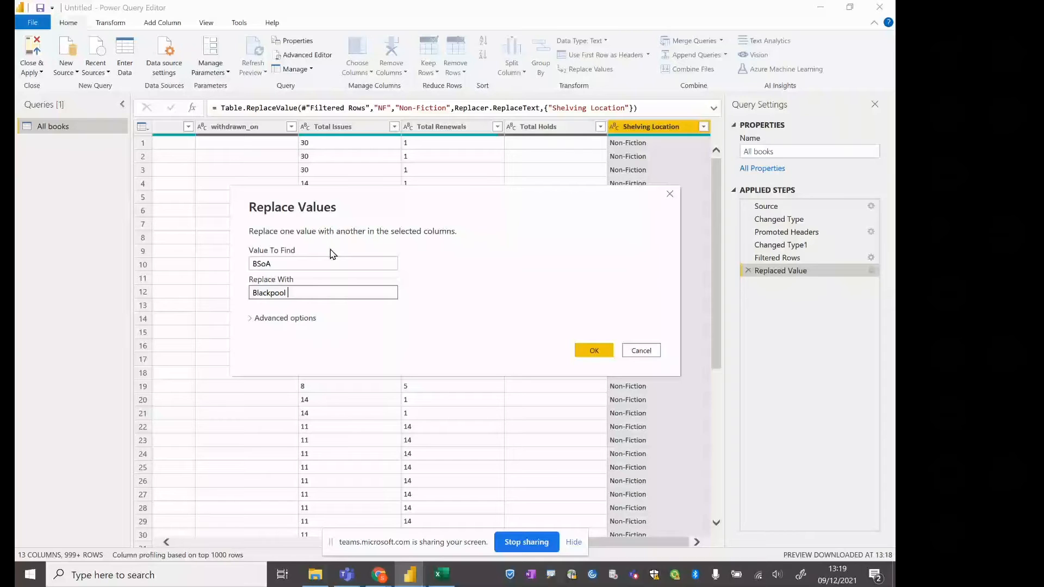
{"action": "type", "text": "School of Arts"}
{"action": "left_click", "coordinate": [593, 352]}
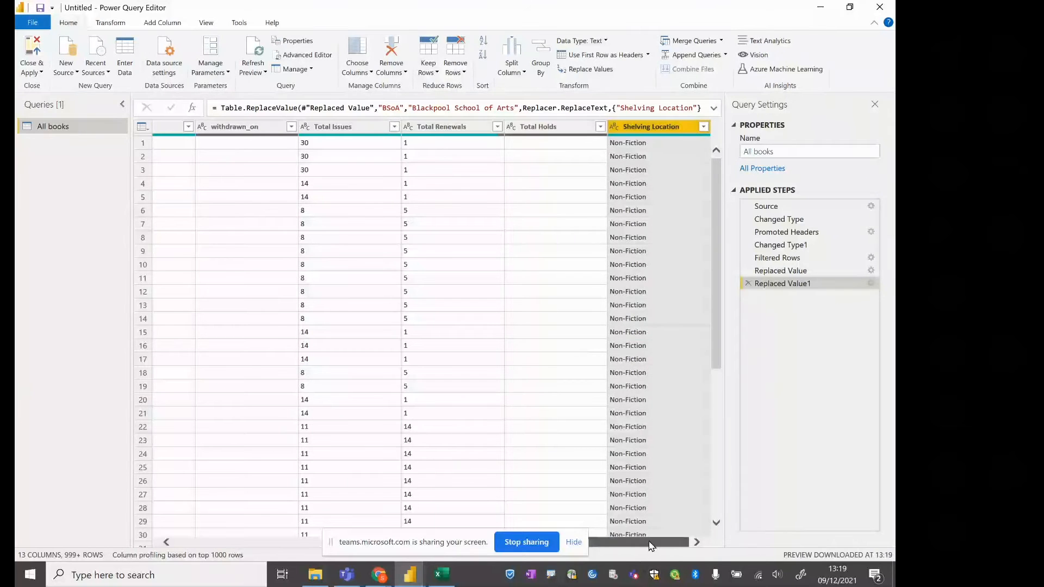
{"action": "left_click_drag", "start_coordinate": [651, 546], "coordinate": [232, 265]}
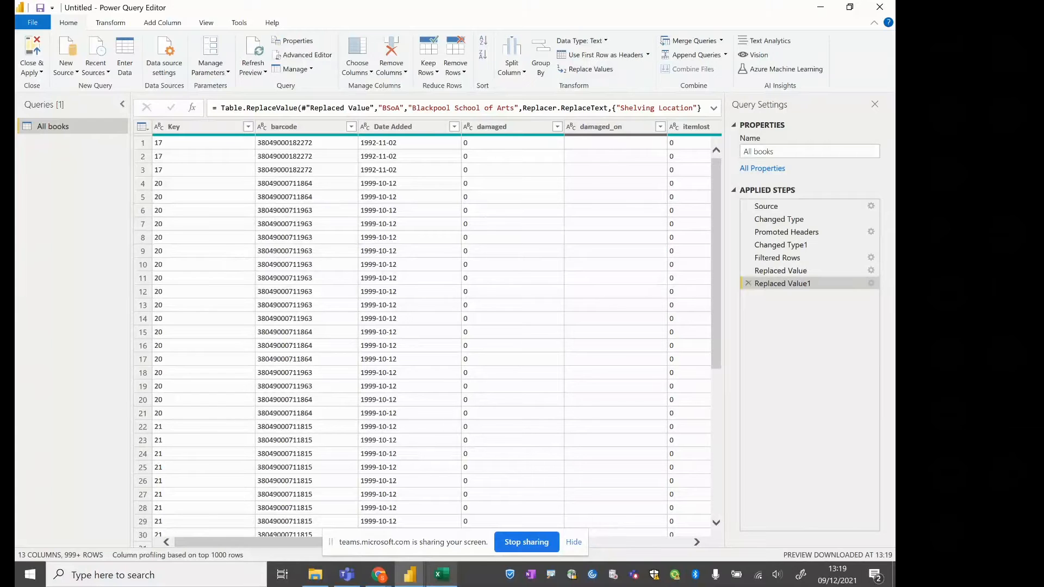
Switch to Teams and open "Reading Lists including lost books.csv" from the Power BI channel files in desktop Excel
{"action": "left_click", "coordinate": [348, 577]}
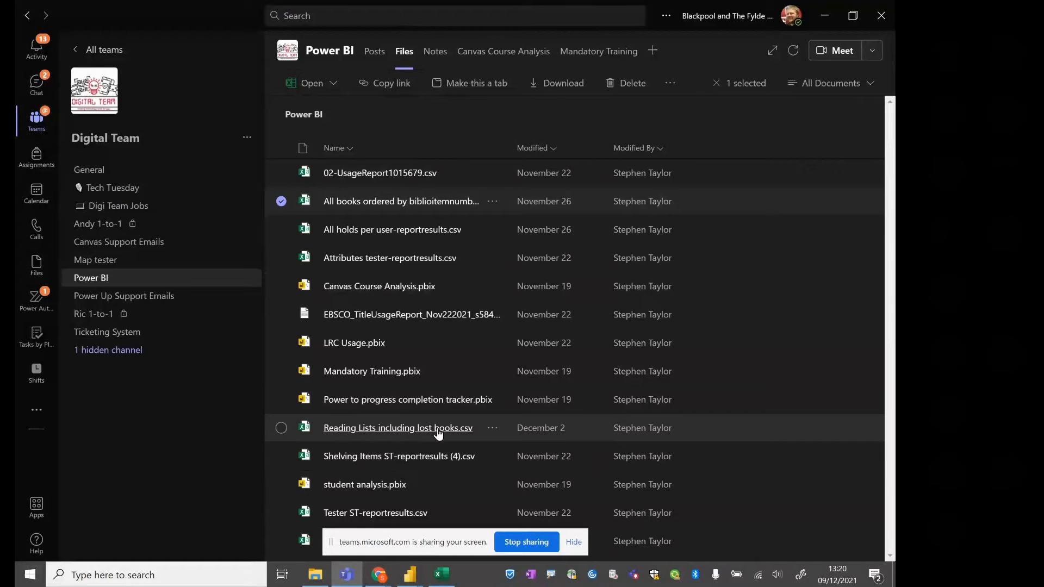
{"action": "left_click", "coordinate": [491, 429]}
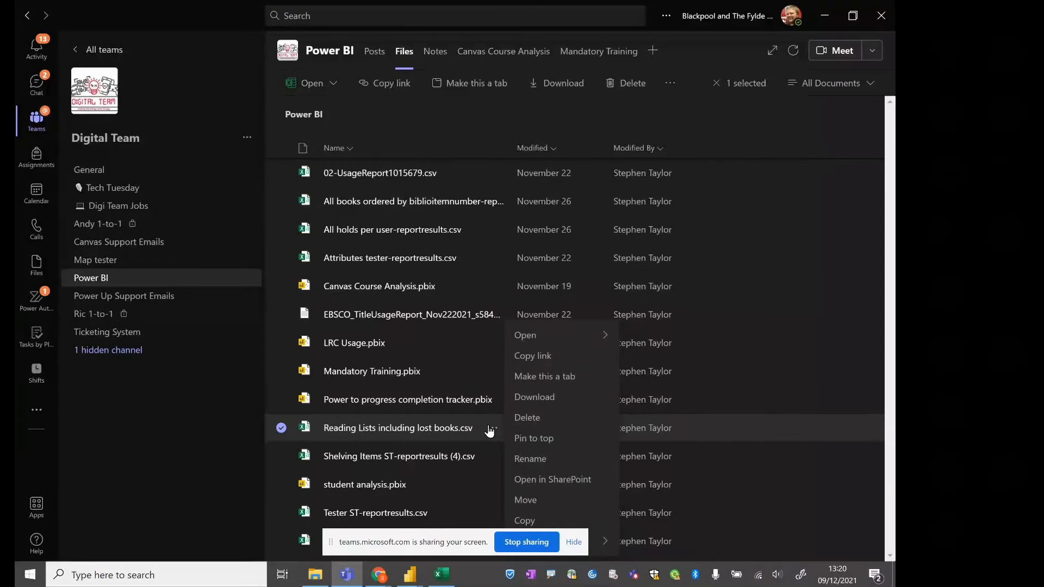
{"action": "mouse_move", "coordinate": [577, 335]}
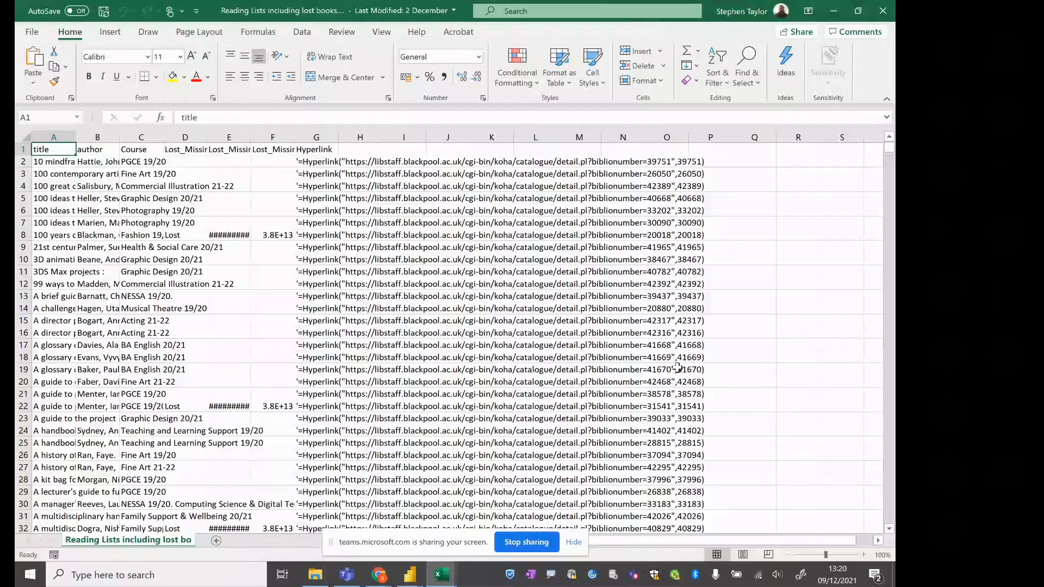
Copy the file path of the reading lists CSV from its workbook info and return to Power Query Editor
{"action": "left_click", "coordinate": [141, 162]}
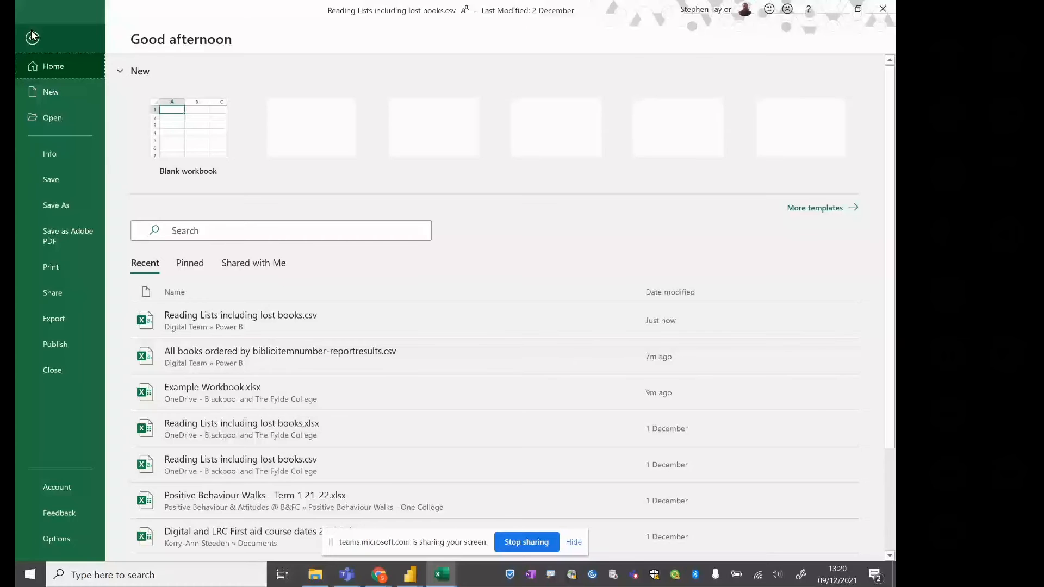
{"action": "left_click", "coordinate": [50, 154]}
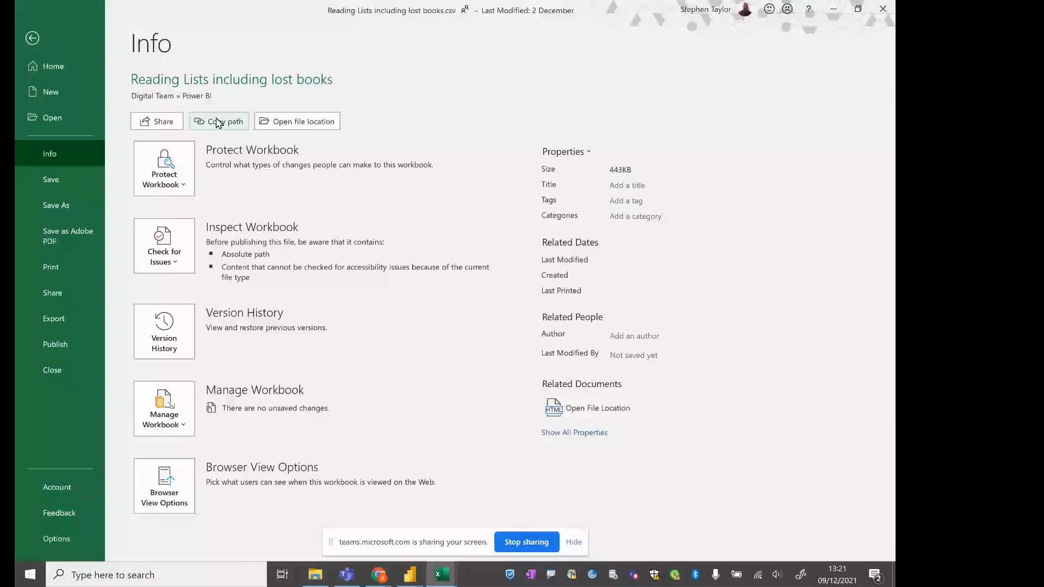
{"action": "key", "text": "alt+Tab"}
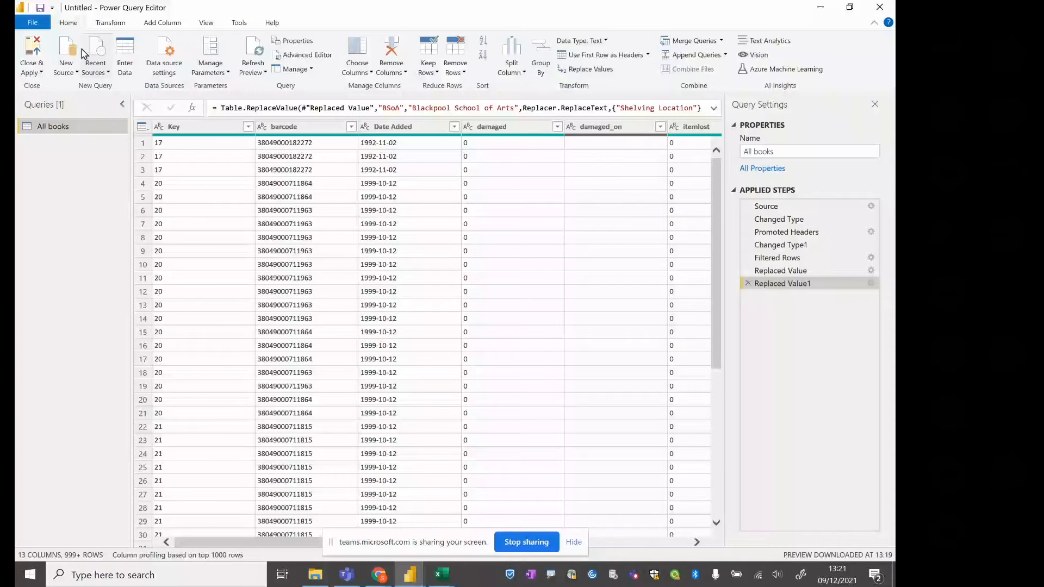
Add a new Web source using the copied path, trimmed to end at .csv, and import the previewed reading lists table
{"action": "left_click", "coordinate": [70, 58]}
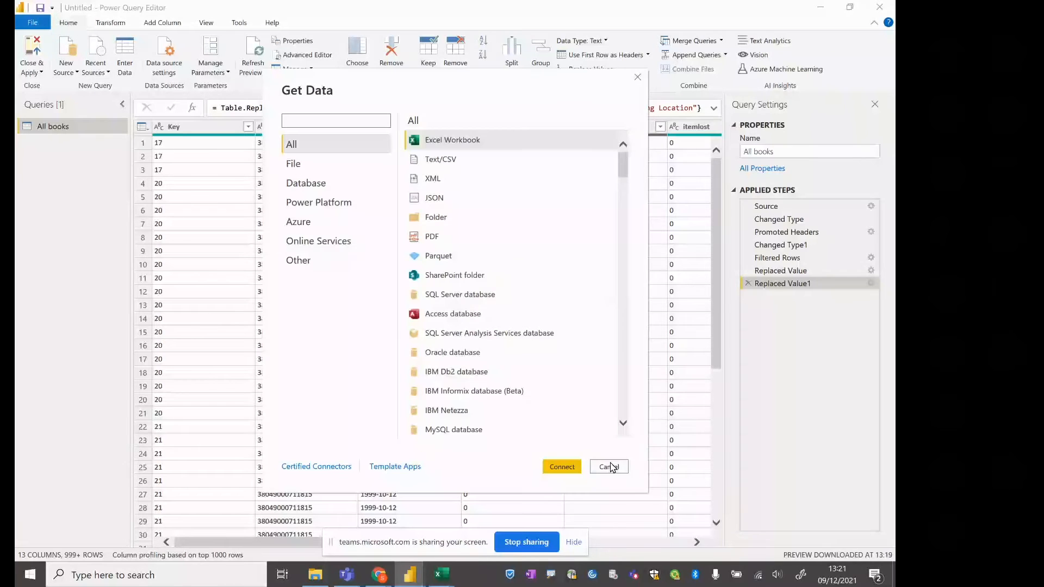
{"action": "left_click", "coordinate": [610, 467]}
{"action": "left_click", "coordinate": [66, 69]}
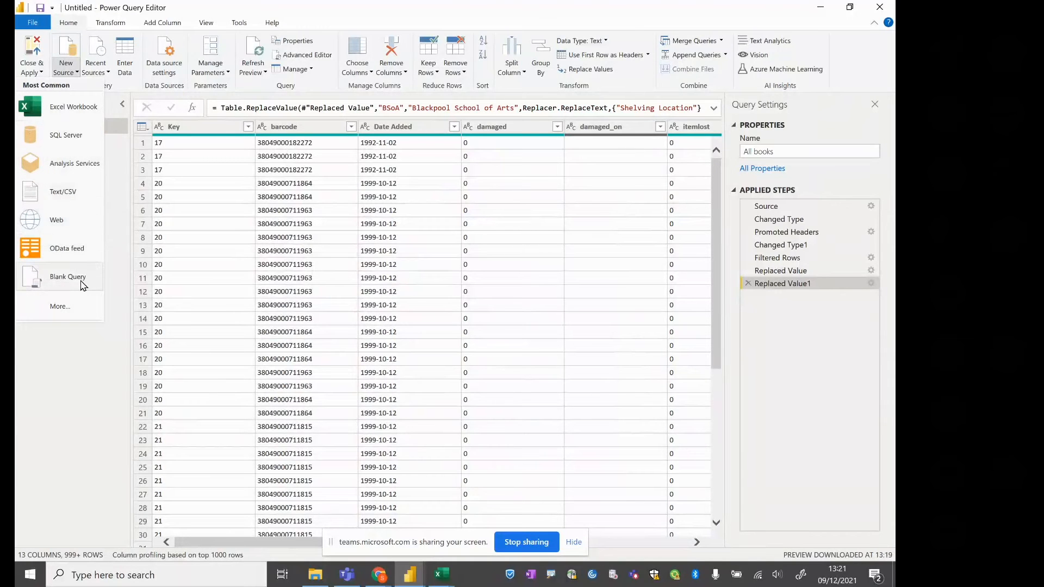
{"action": "left_click", "coordinate": [81, 230]}
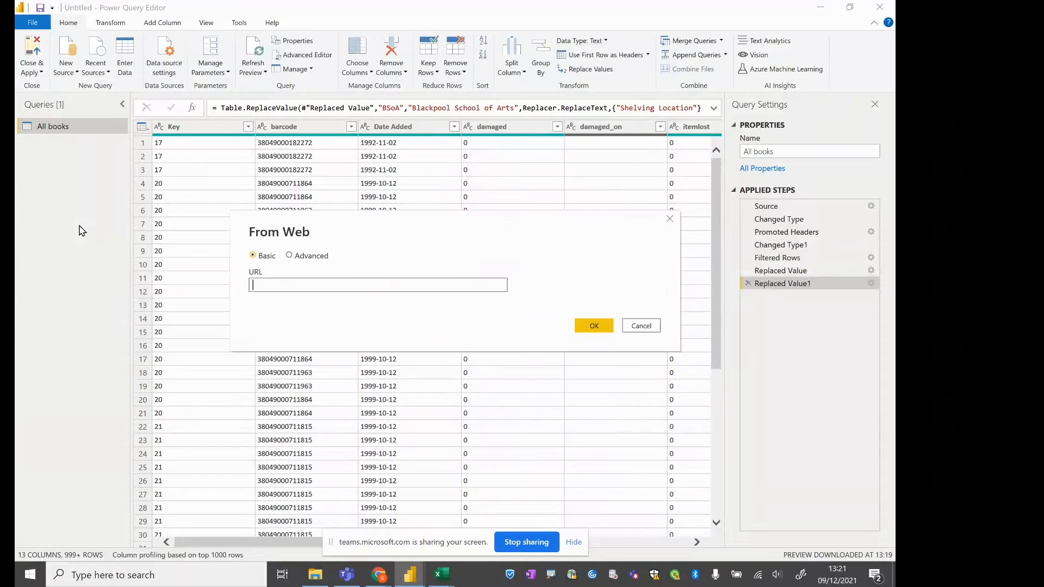
{"action": "key", "text": "ctrl+v"}
{"action": "key", "text": "BackSpace"}
{"action": "key", "text": "BackSpace"}
{"action": "key", "text": "BackSpace"}
{"action": "key", "text": "BackSpace"}
{"action": "key", "text": "BackSpace"}
{"action": "key", "text": "BackSpace"}
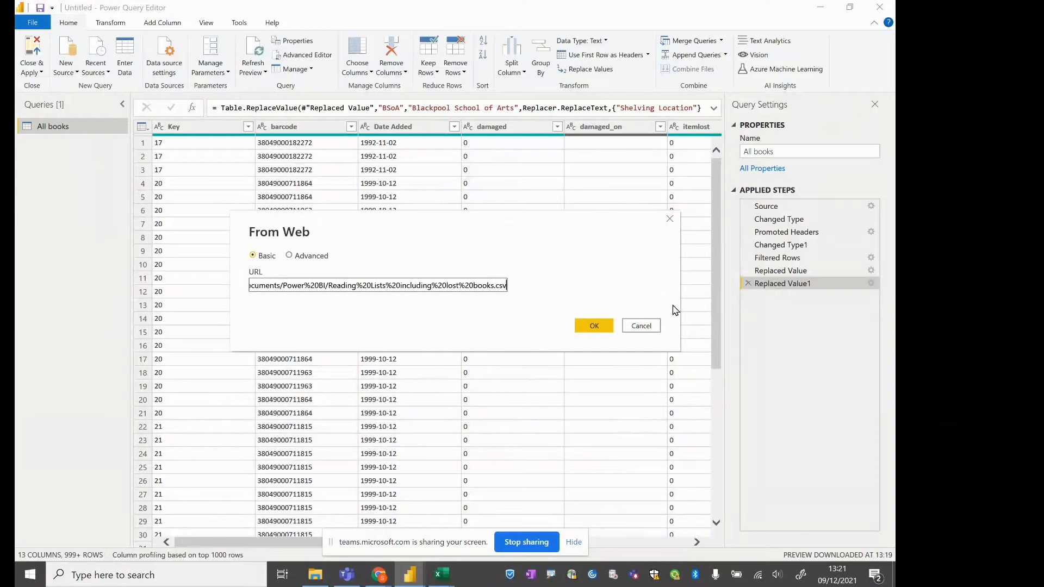
{"action": "left_click", "coordinate": [603, 326]}
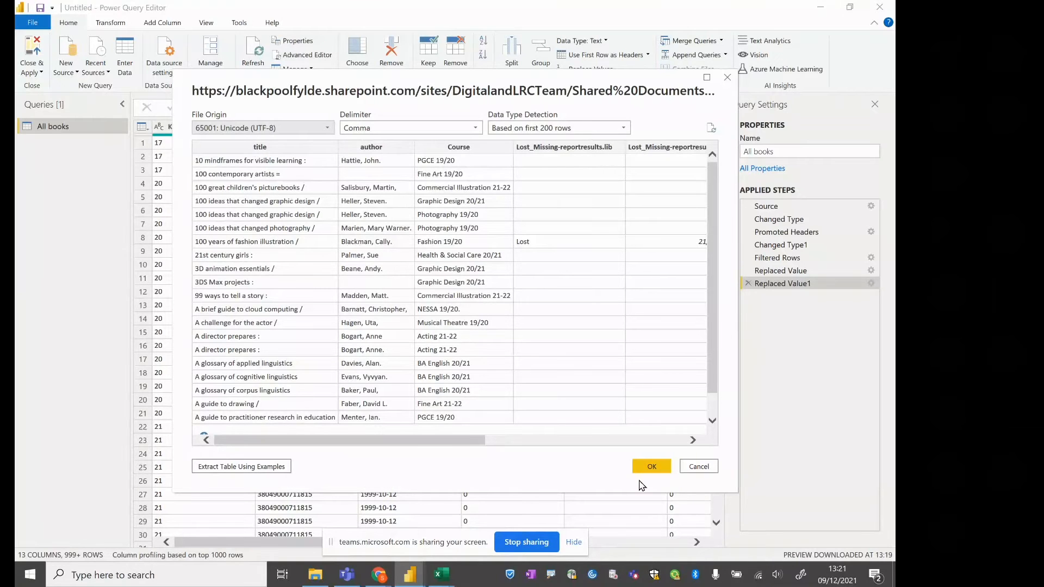
{"action": "left_click", "coordinate": [650, 468]}
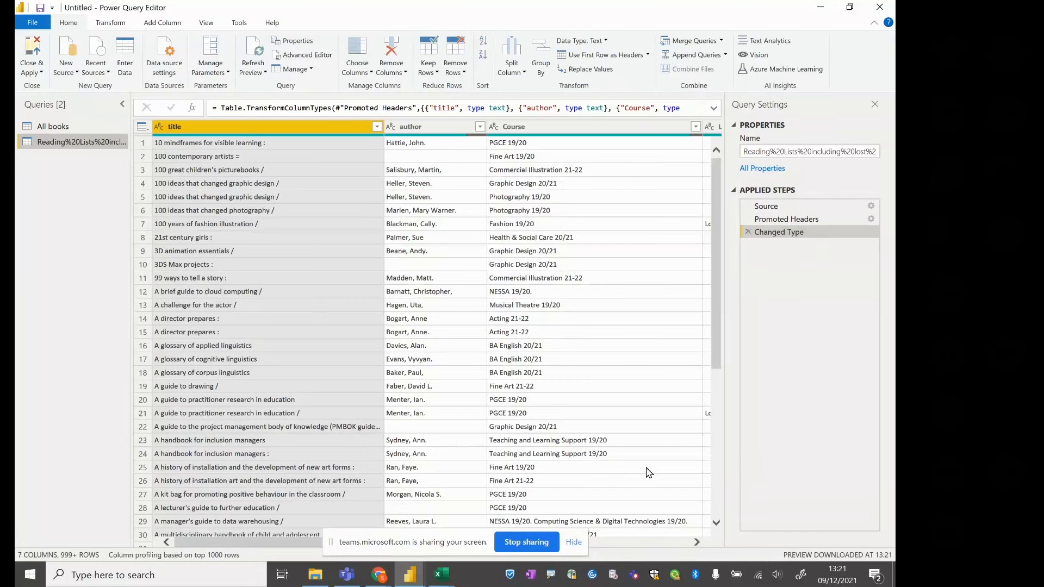
Rename the newly imported query as "Reading Lists"
{"action": "right_click", "coordinate": [75, 151]}
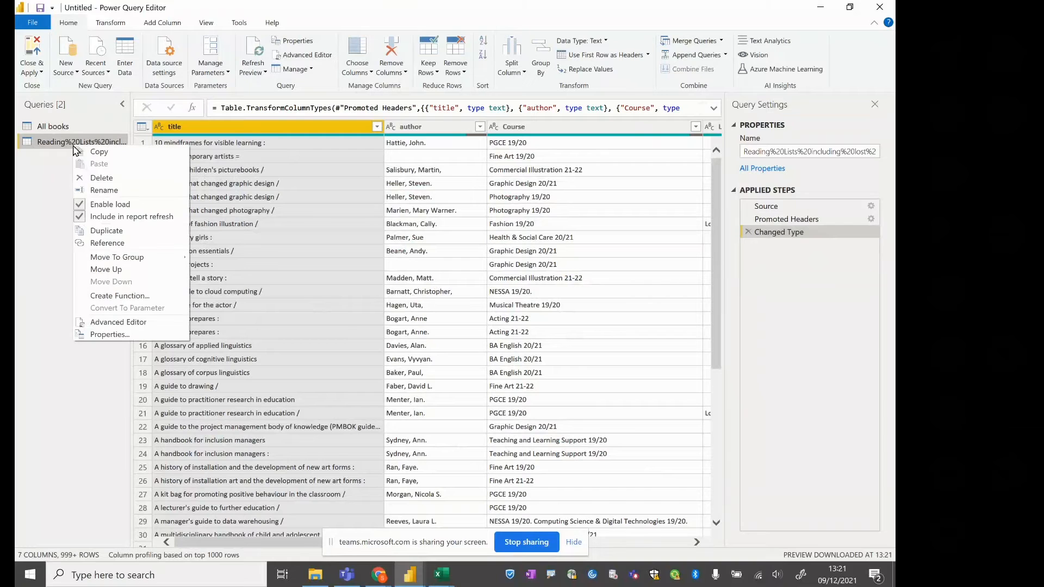
{"action": "left_click", "coordinate": [115, 192]}
{"action": "type", "text": "Reading Loist"}
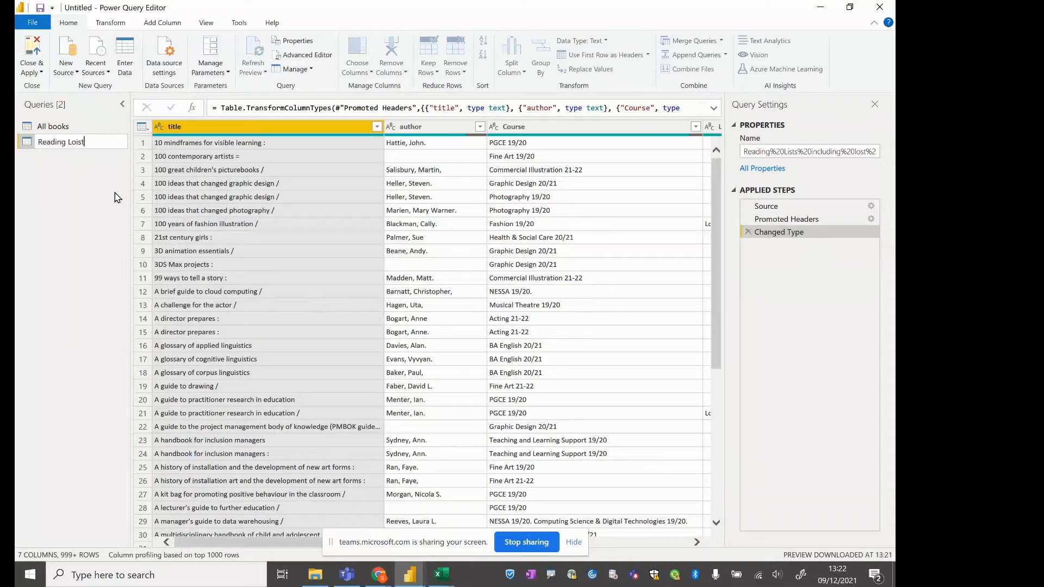
{"action": "type", "text": "s"}
{"action": "key", "text": "BackSpace"}
{"action": "key", "text": "BackSpace"}
{"action": "key", "text": "BackSpace"}
{"action": "key", "text": "BackSpace"}
{"action": "key", "text": "BackSpace"}
{"action": "type", "text": "ists"}
{"action": "key", "text": "Return"}
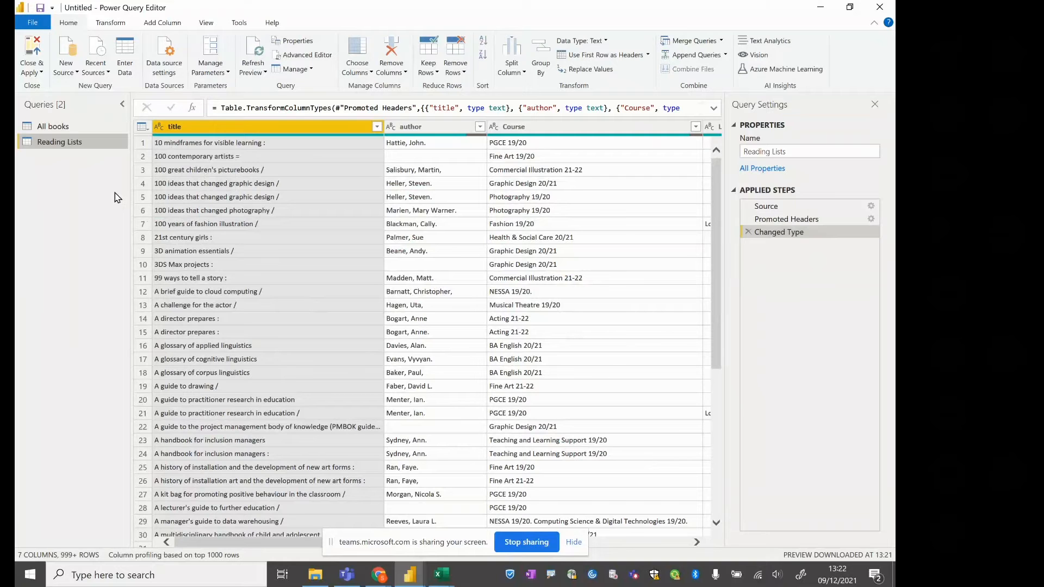
Review the All books query against the Reading Lists query, including the latter's lost-item, barcode and Hyperlink columns
{"action": "left_click", "coordinate": [48, 130]}
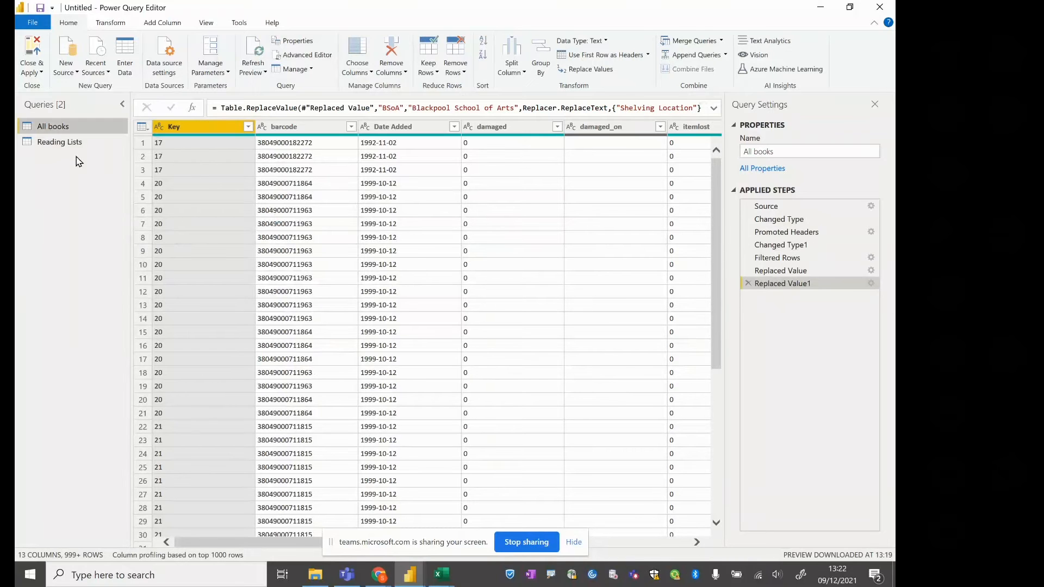
{"action": "left_click", "coordinate": [72, 142]}
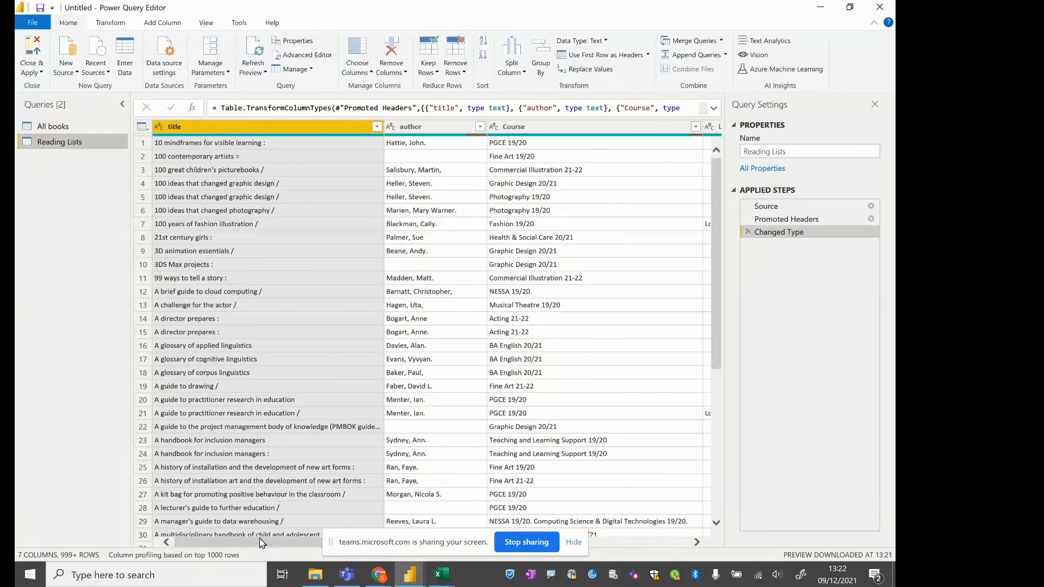
{"action": "left_click_drag", "start_coordinate": [263, 546], "coordinate": [577, 554]}
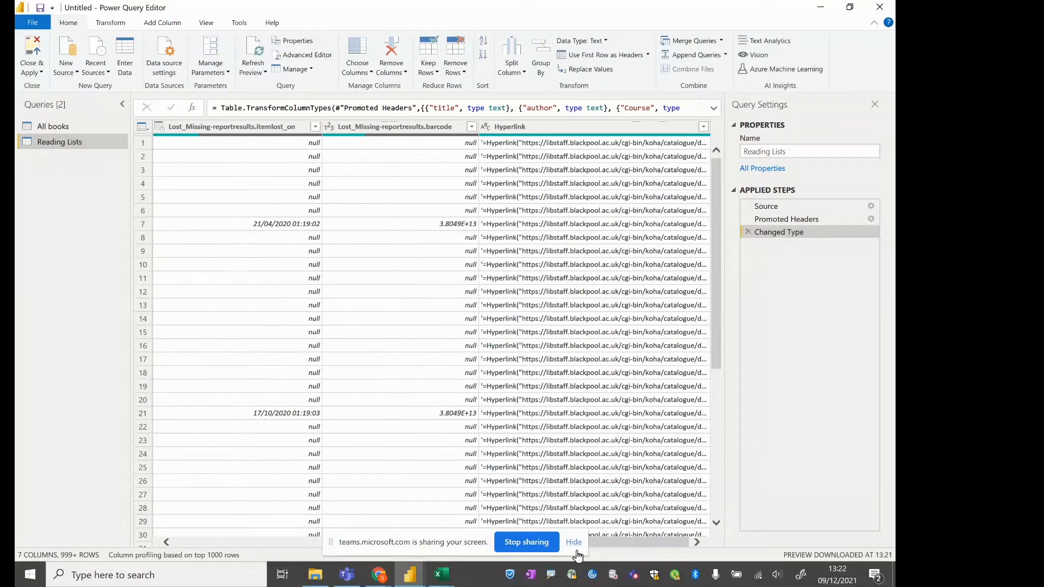
Inspect the first hyperlink value in the Reading Lists query and duplicate the Hyperlink column
{"action": "left_click", "coordinate": [548, 146]}
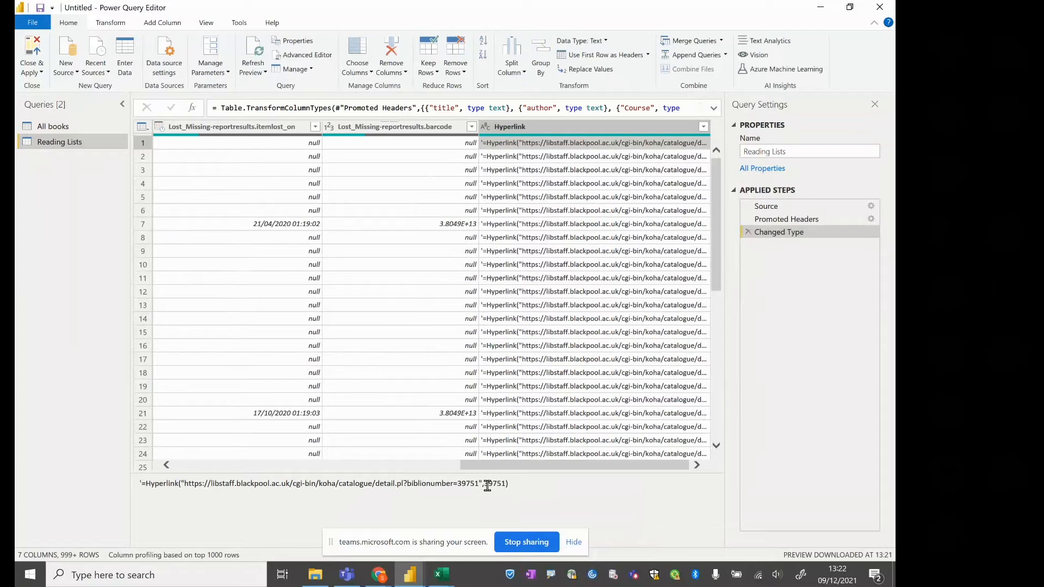
{"action": "left_click", "coordinate": [550, 129]}
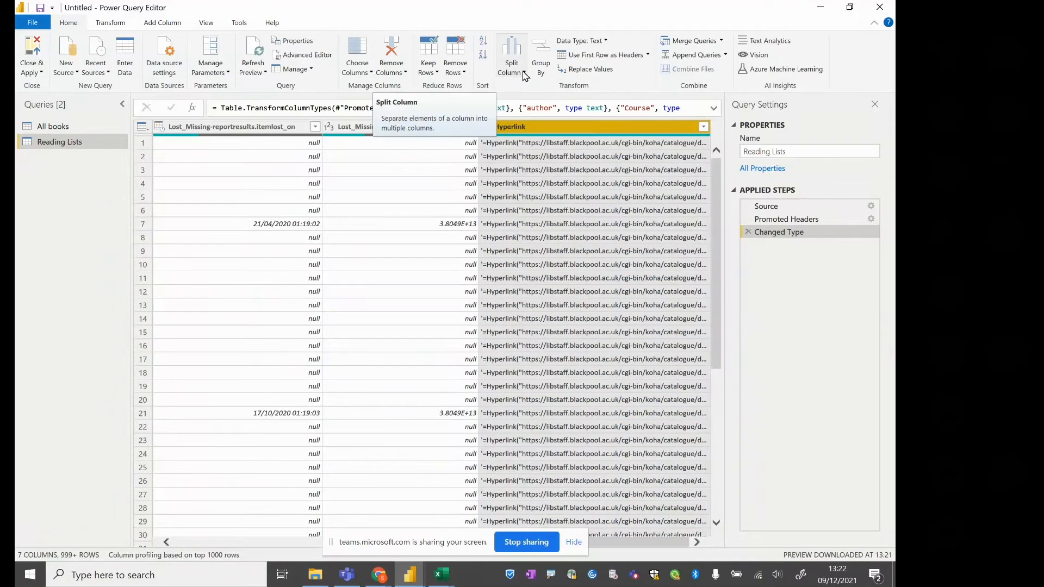
{"action": "right_click", "coordinate": [543, 134]}
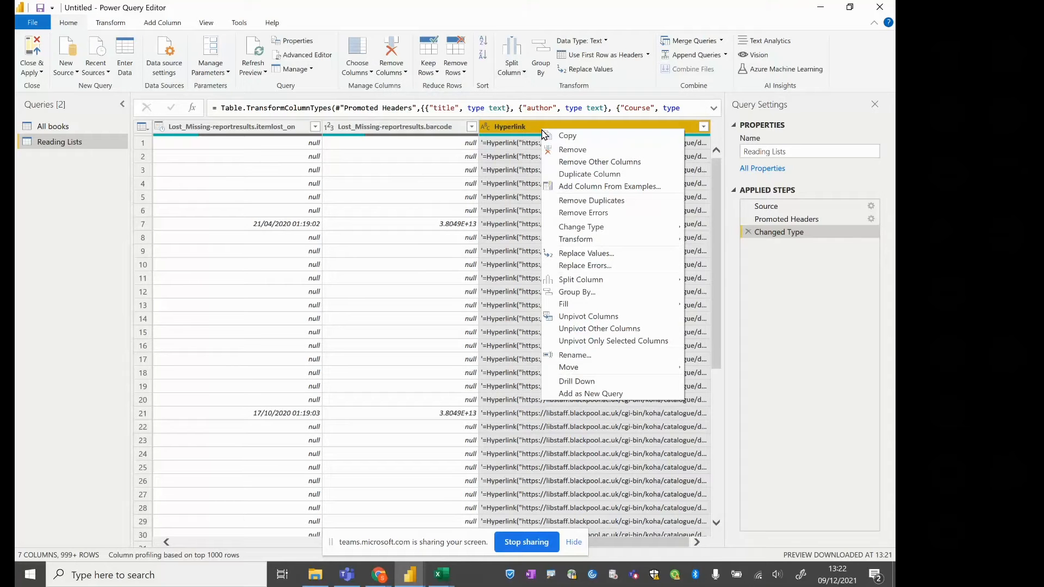
{"action": "left_click", "coordinate": [569, 175]}
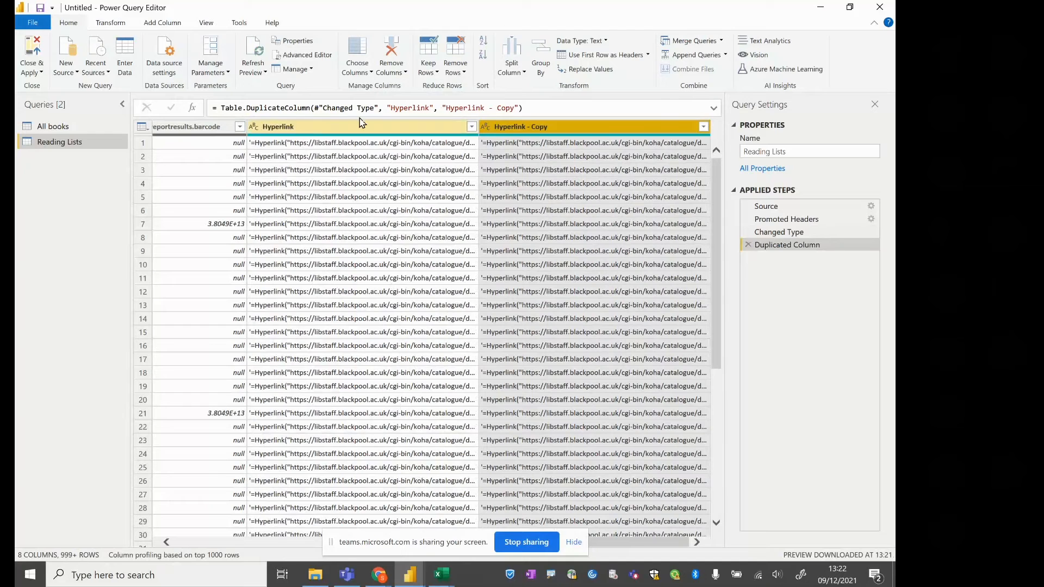
Rename the duplicated Hyperlink column as "Biblionumber"
{"action": "right_click", "coordinate": [537, 128]}
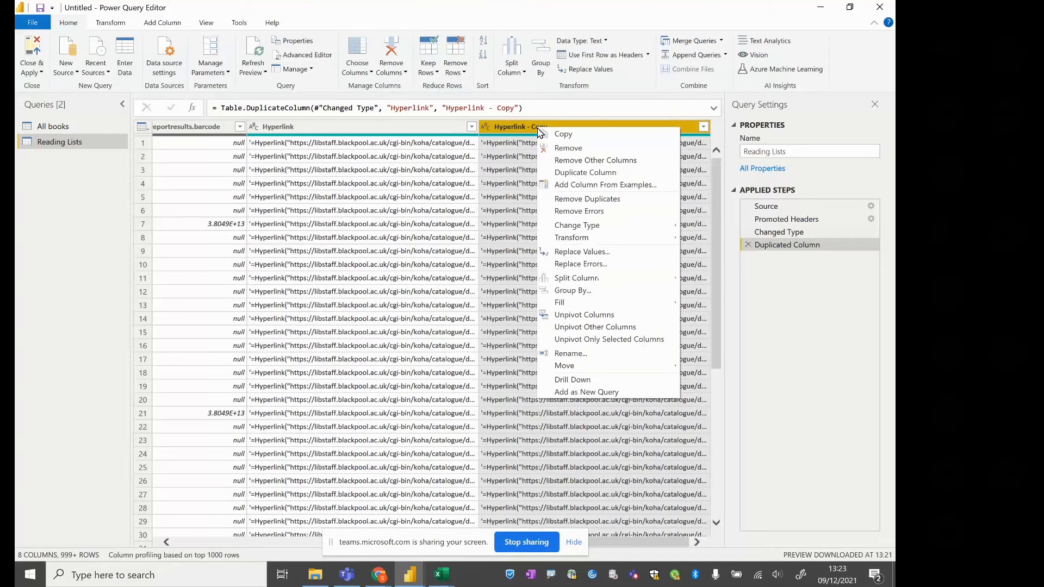
{"action": "left_click", "coordinate": [563, 354]}
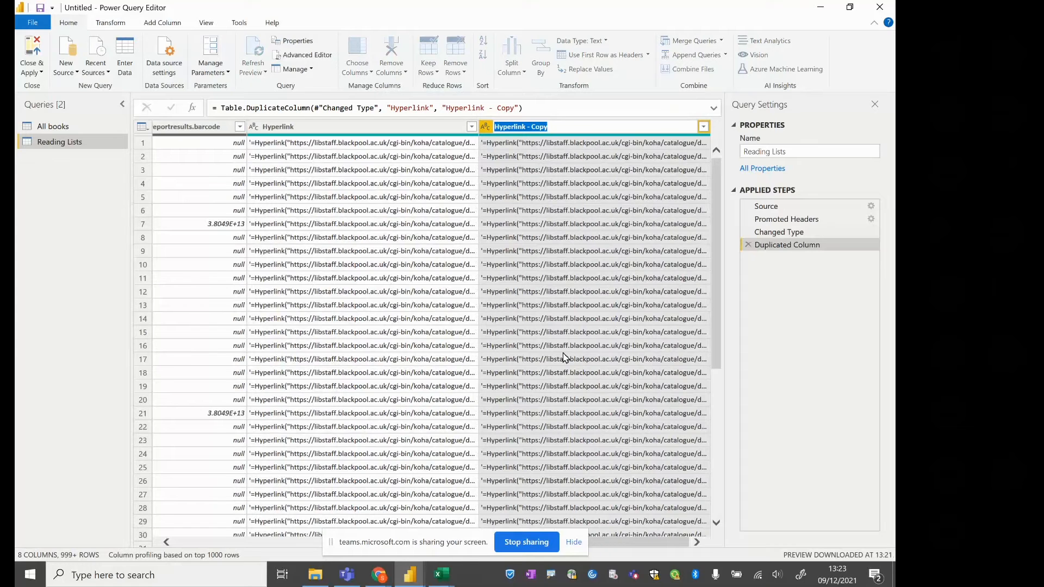
{"action": "type", "text": "Biblionumber"}
{"action": "key", "text": "Return"}
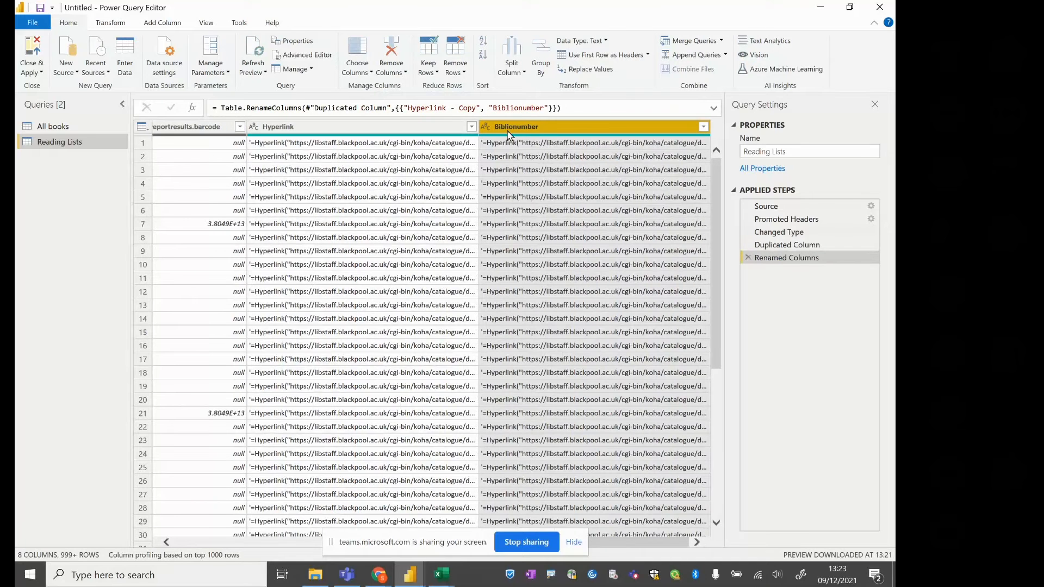
Split the Biblionumber column by delimiter, using a comma at the right-most delimiter
{"action": "left_click", "coordinate": [516, 75]}
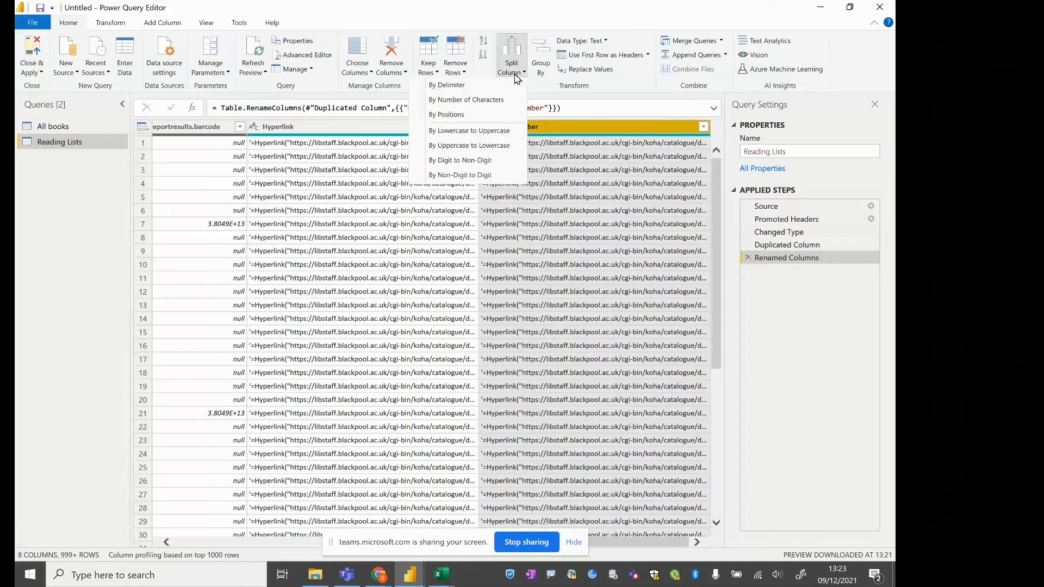
{"action": "left_click", "coordinate": [463, 86]}
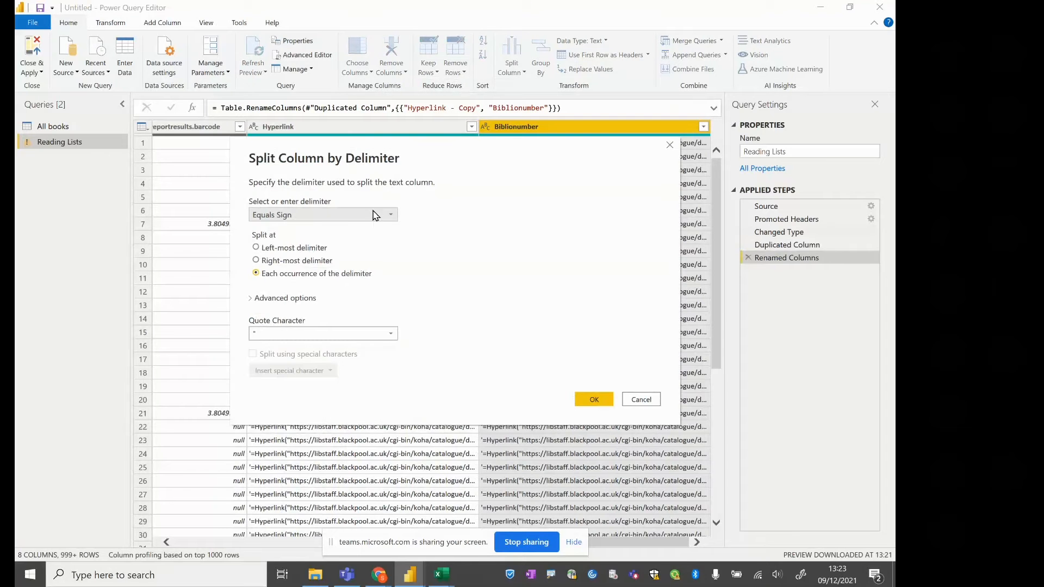
{"action": "left_click", "coordinate": [375, 220]}
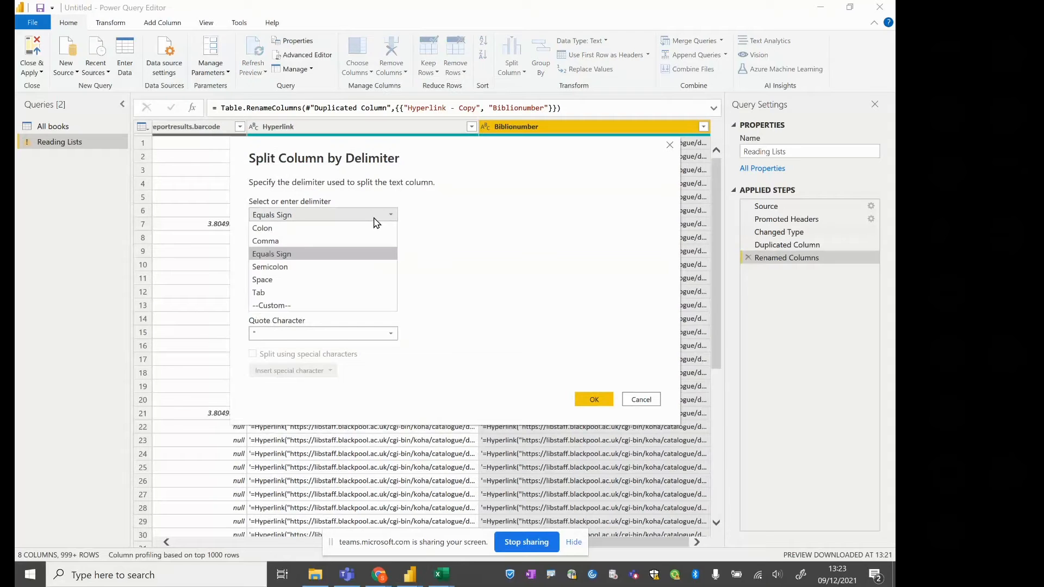
{"action": "left_click", "coordinate": [341, 241]}
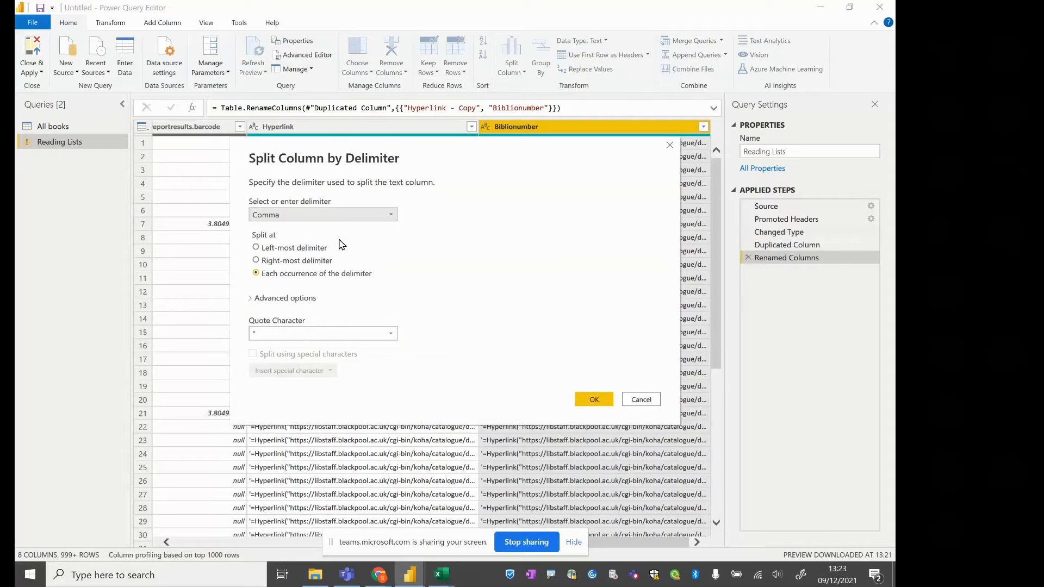
{"action": "left_click", "coordinate": [341, 214]}
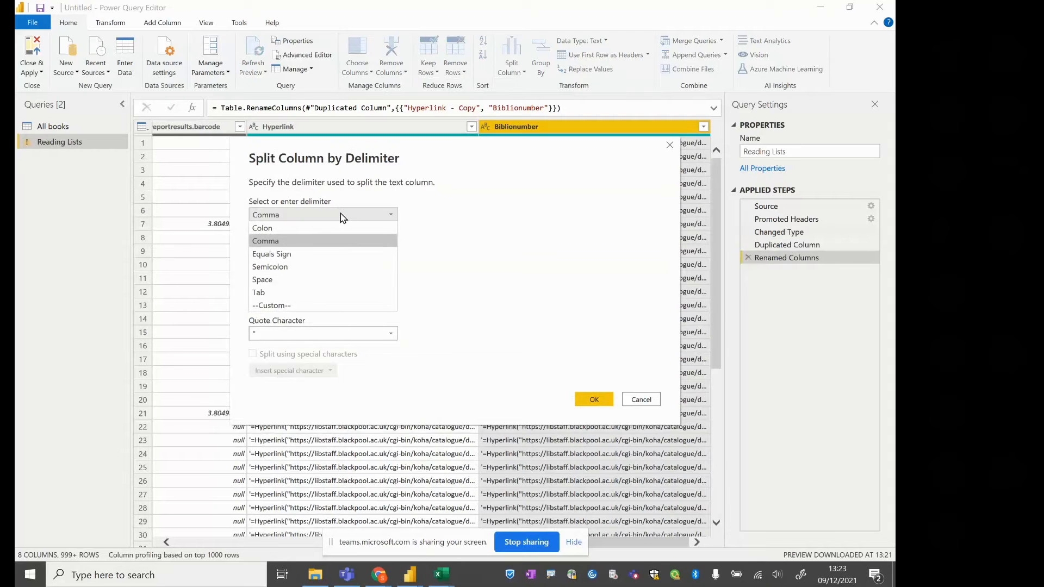
{"action": "left_click", "coordinate": [320, 305]}
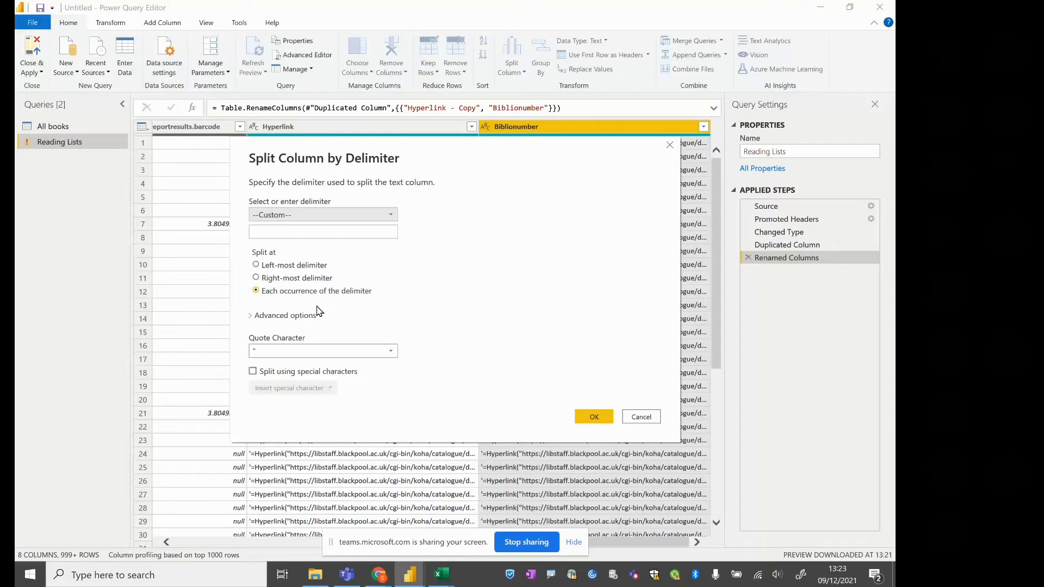
{"action": "left_click", "coordinate": [389, 216]}
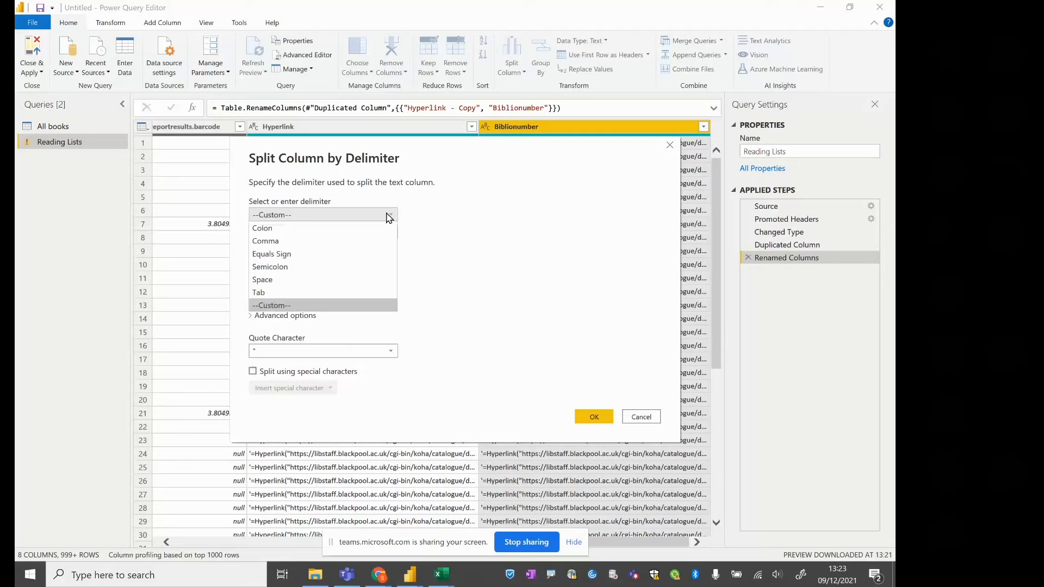
{"action": "left_click", "coordinate": [367, 242]}
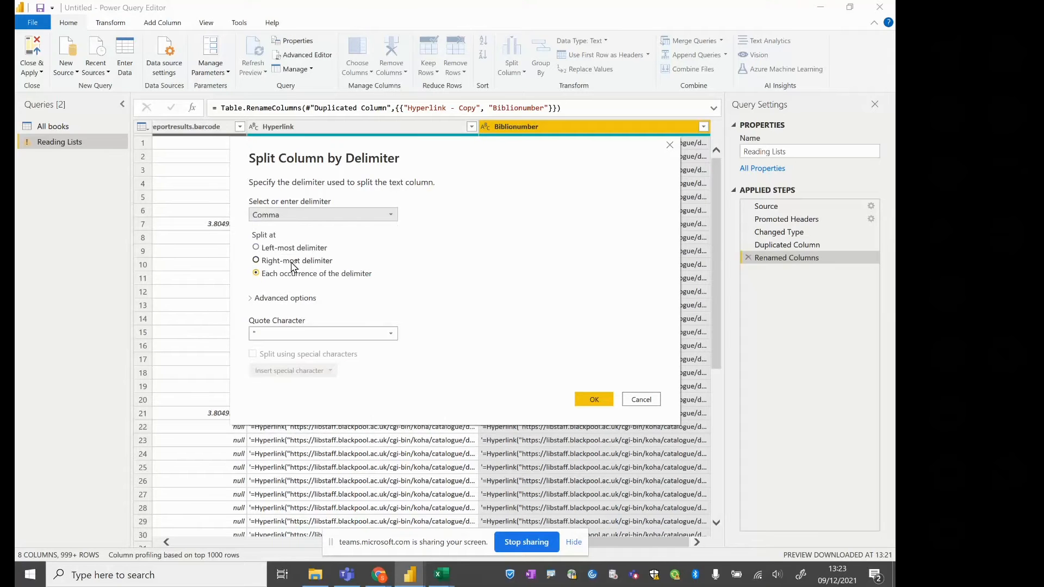
{"action": "left_click", "coordinate": [270, 265]}
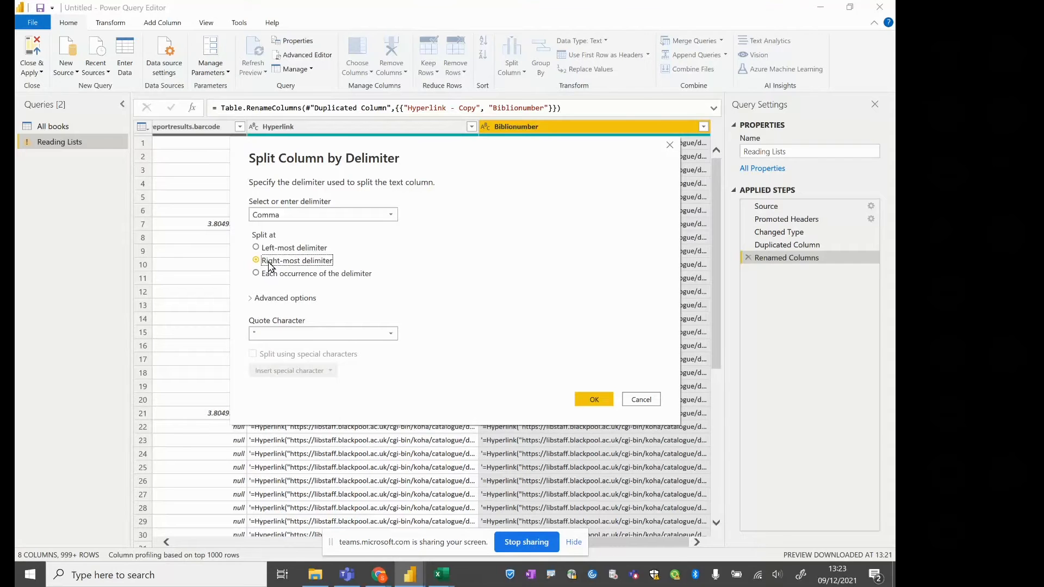
{"action": "left_click", "coordinate": [593, 401]}
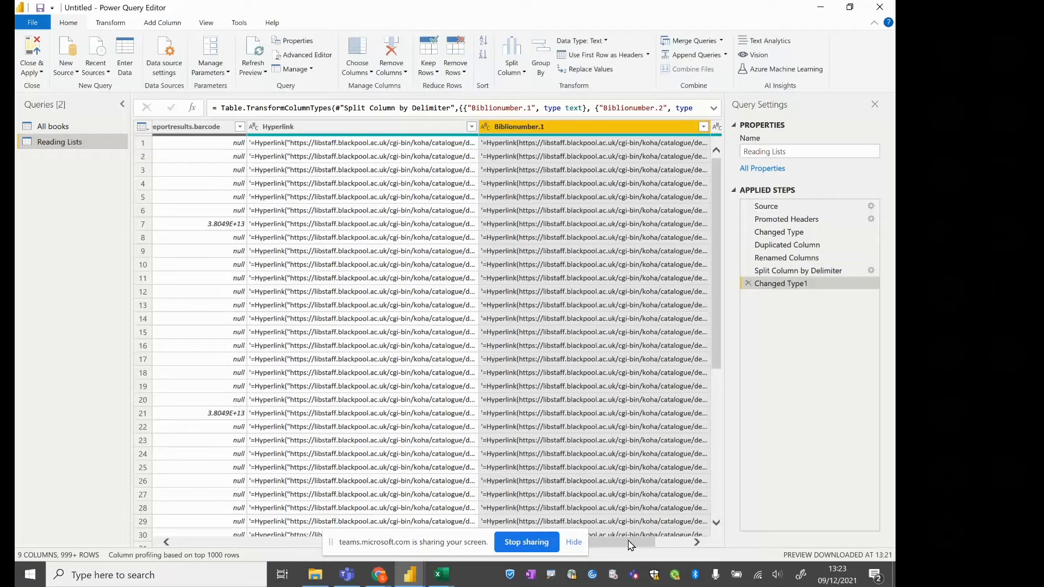
Remove the Biblionumber.1 column holding the link text and rename the Biblionumber.2 column as "Biblionumber"
{"action": "left_click", "coordinate": [696, 542]}
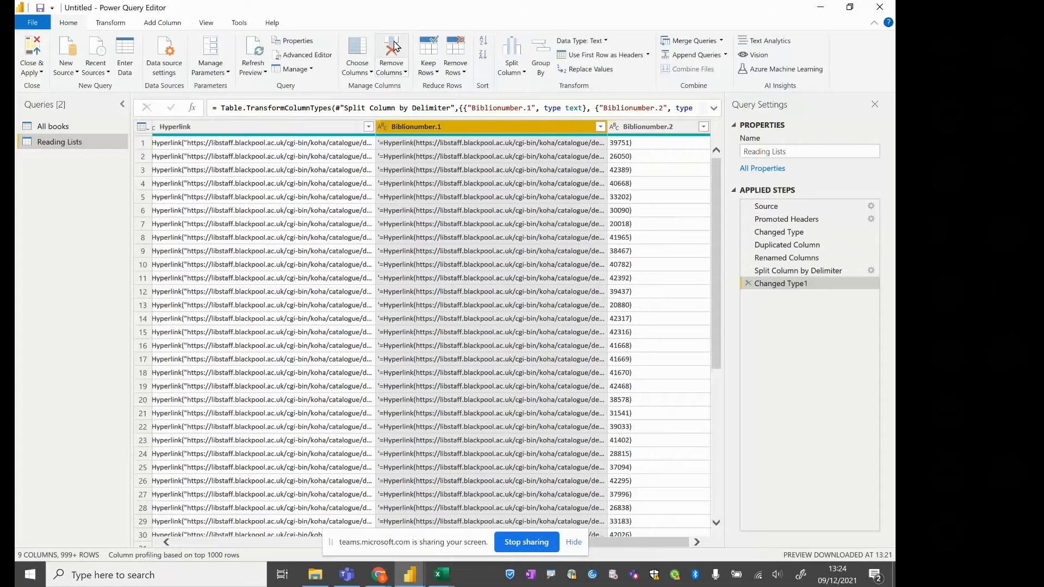
{"action": "left_click", "coordinate": [394, 48]}
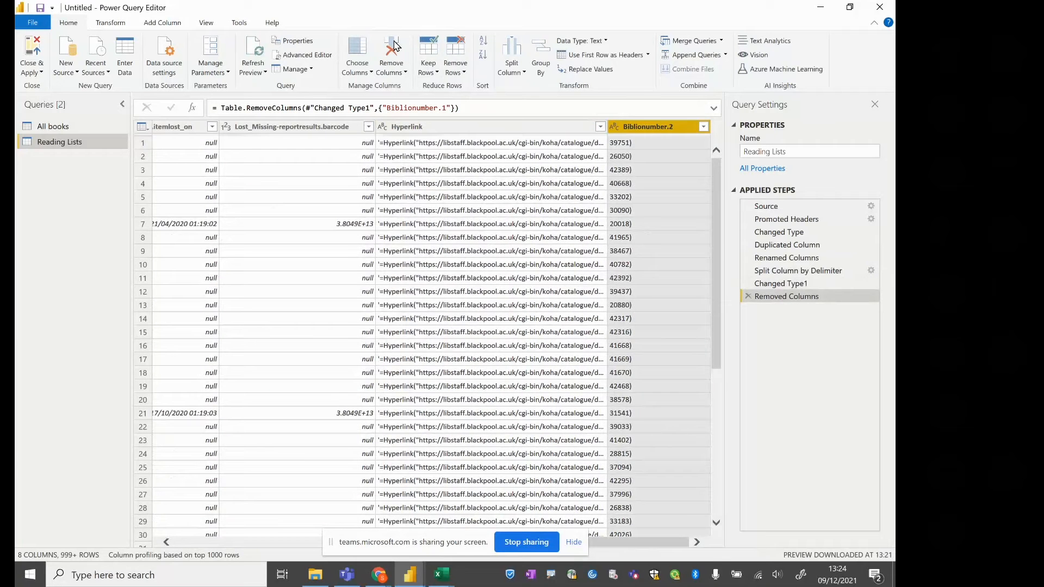
{"action": "right_click", "coordinate": [645, 127]}
{"action": "right_click", "coordinate": [669, 132]}
{"action": "key", "text": "Escape"}
{"action": "right_click", "coordinate": [658, 133]}
{"action": "key", "text": "Escape"}
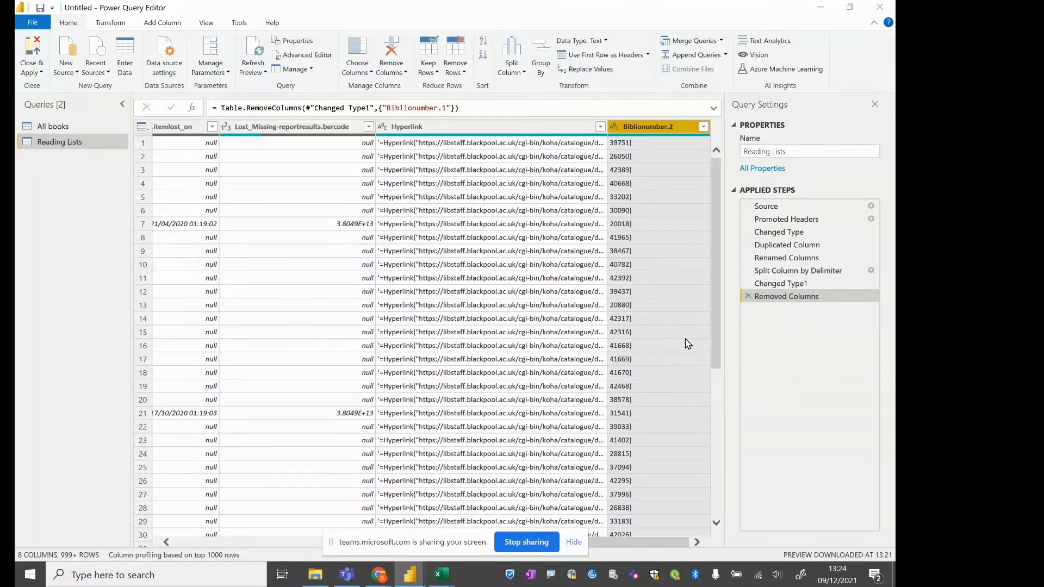
{"action": "right_click", "coordinate": [644, 131]}
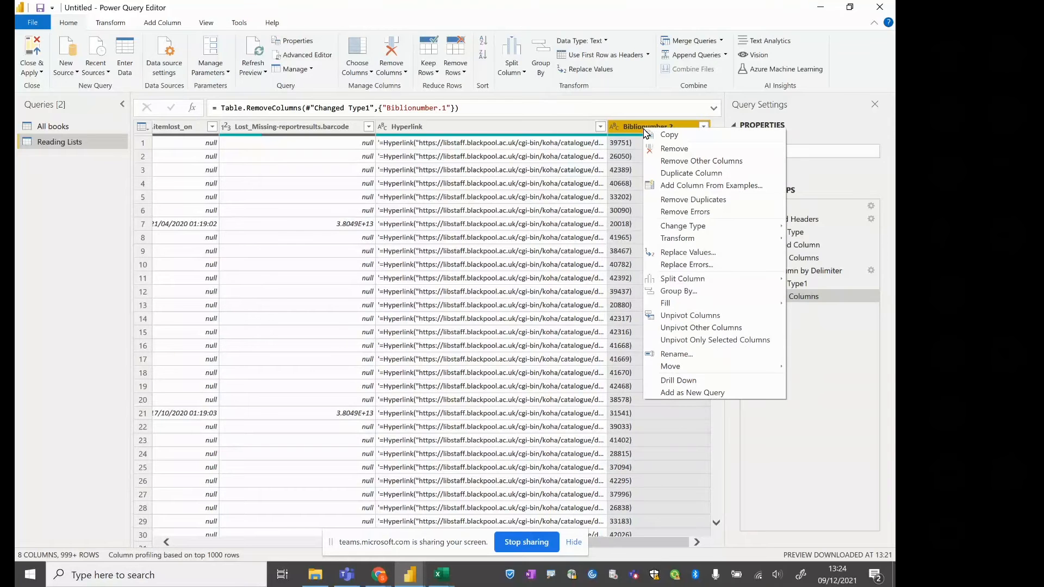
{"action": "left_click", "coordinate": [675, 354]}
{"action": "key", "text": "End"}
{"action": "key", "text": "BackSpace"}
{"action": "key", "text": "BackSpace"}
{"action": "key", "text": "Return"}
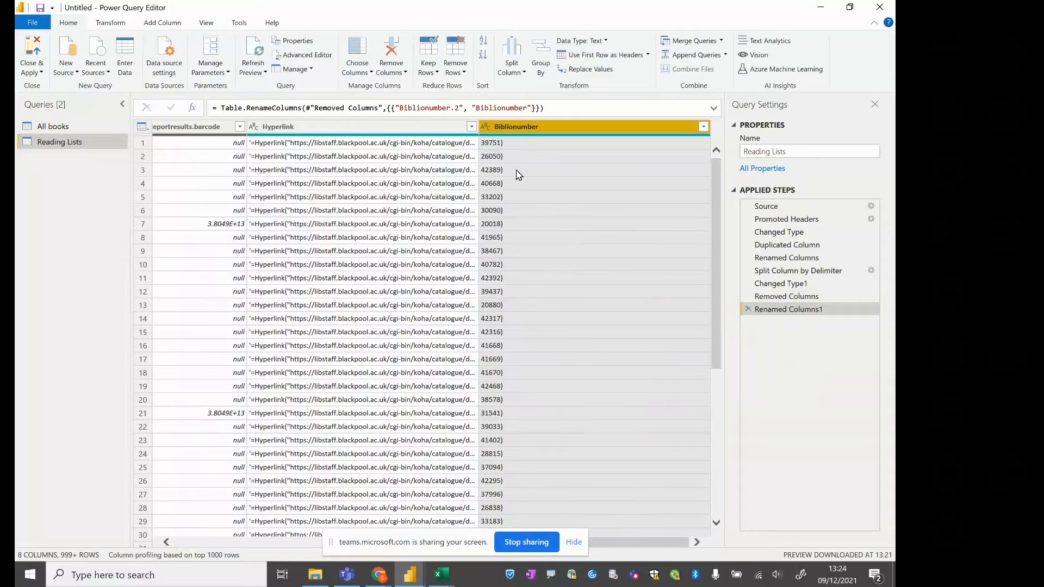
Compare with the Key column in All books, and replace ")" with nothing in the Biblionumber column of Reading Lists
{"action": "left_click", "coordinate": [93, 128]}
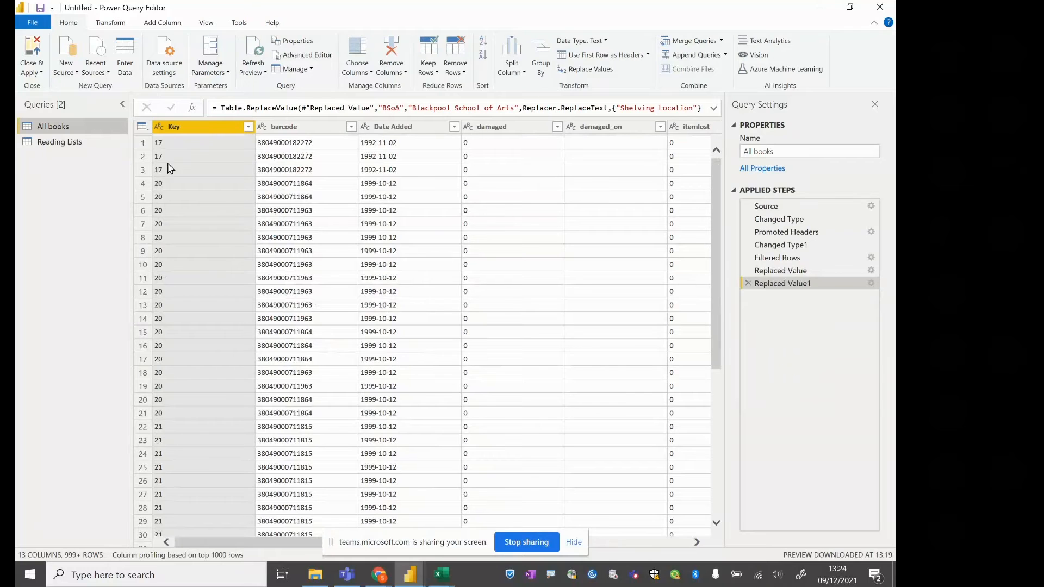
{"action": "left_click", "coordinate": [69, 148]}
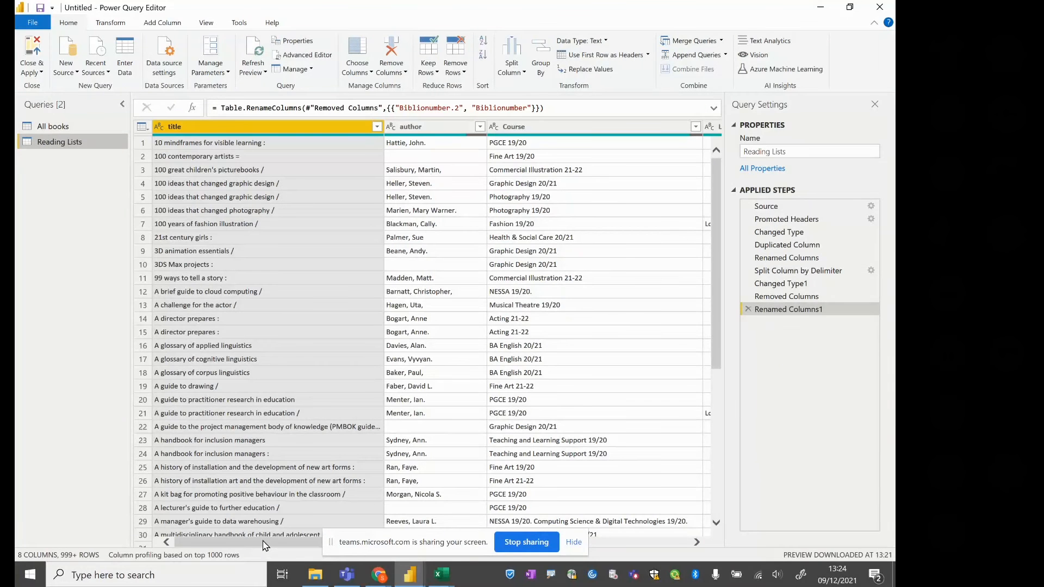
{"action": "left_click_drag", "start_coordinate": [263, 545], "coordinate": [665, 549]}
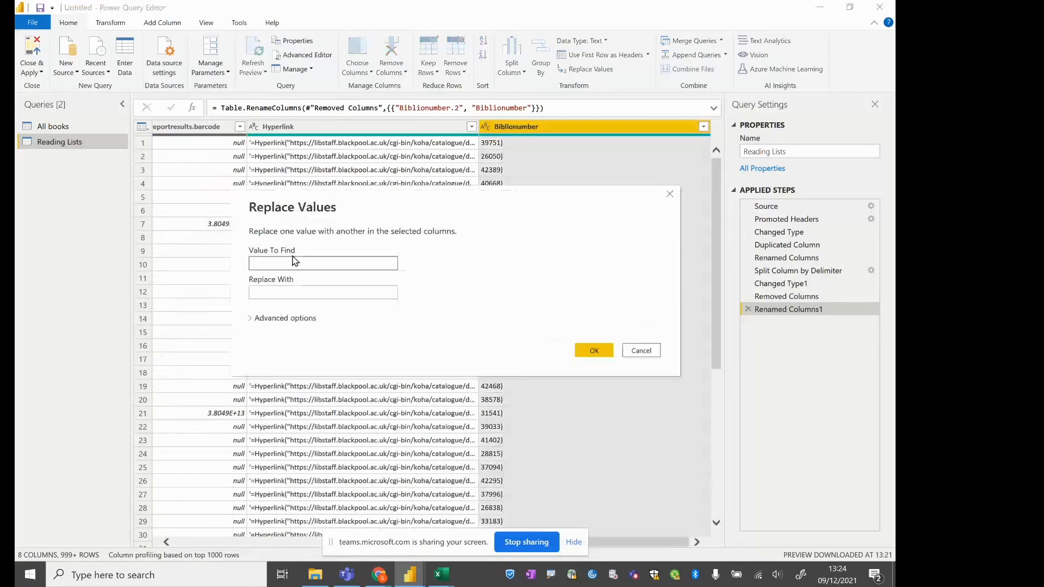
{"action": "type", "text": ")"}
{"action": "left_click", "coordinate": [596, 351]}
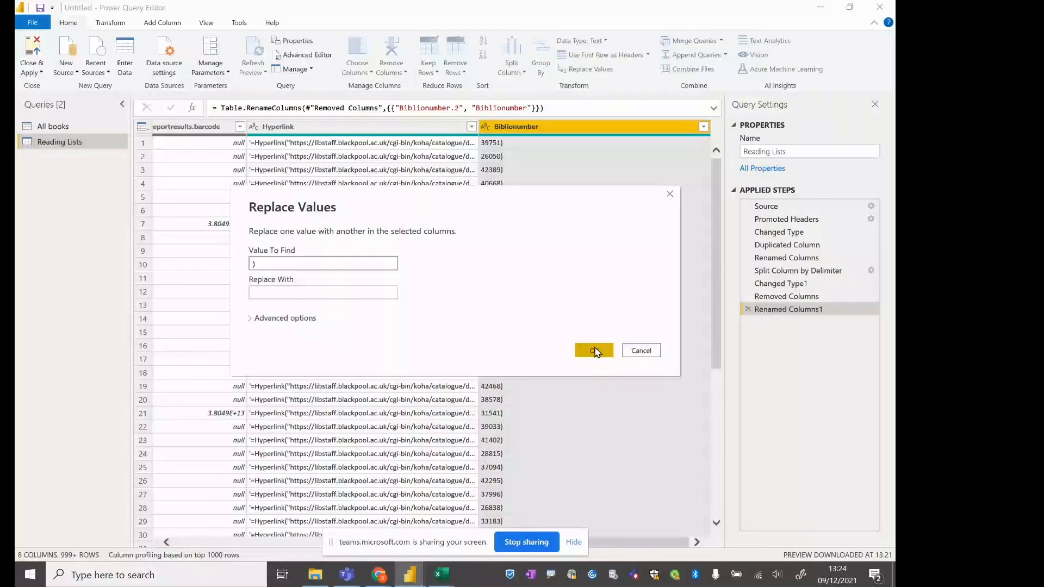
{"action": "left_click", "coordinate": [595, 351]}
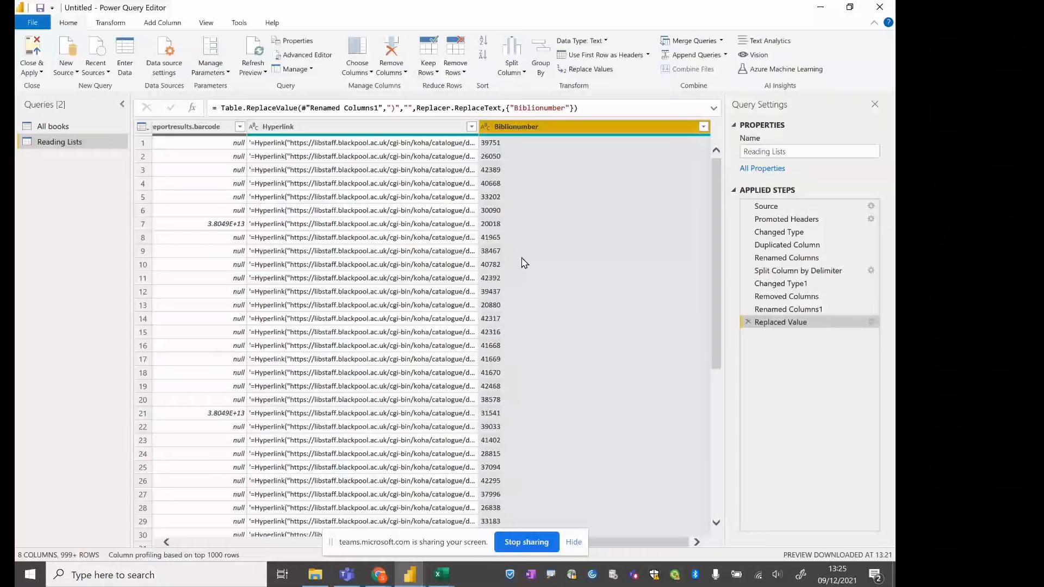
Set up a merge of All books with Reading Lists, matching the Key column to the Biblionumber column
{"action": "left_click", "coordinate": [53, 126]}
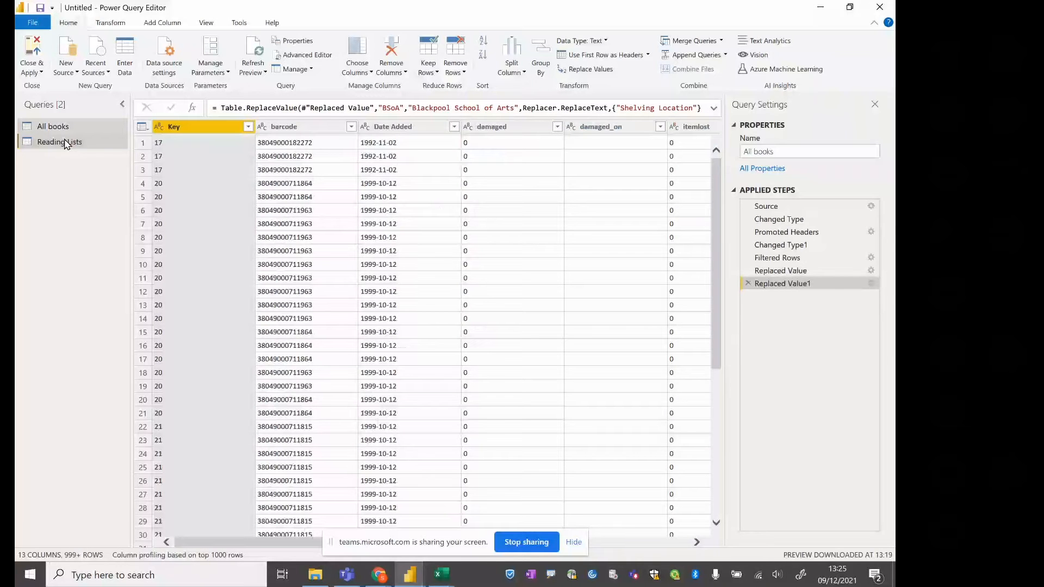
{"action": "left_click", "coordinate": [66, 144]}
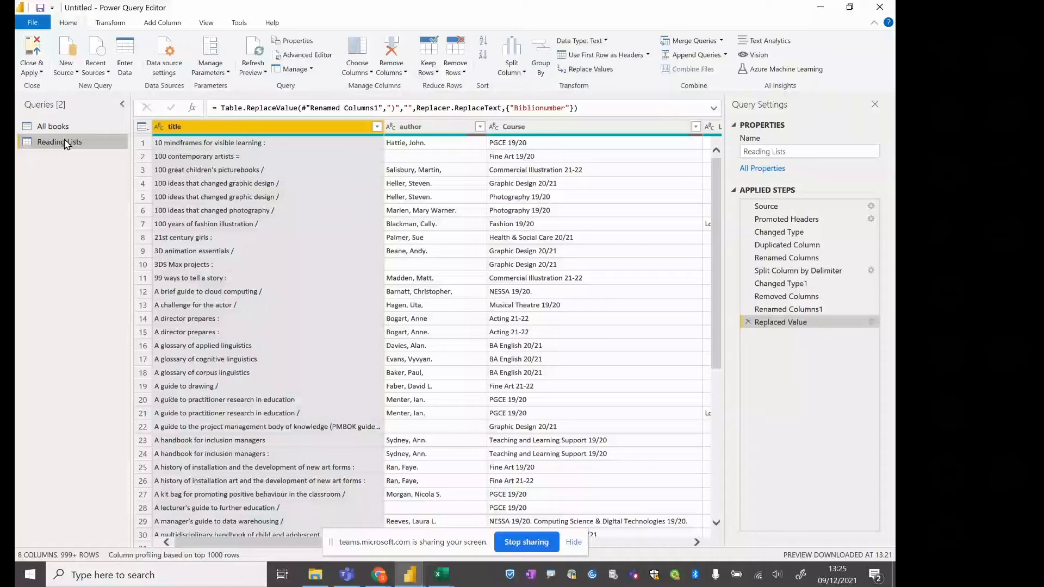
{"action": "left_click", "coordinate": [54, 127]}
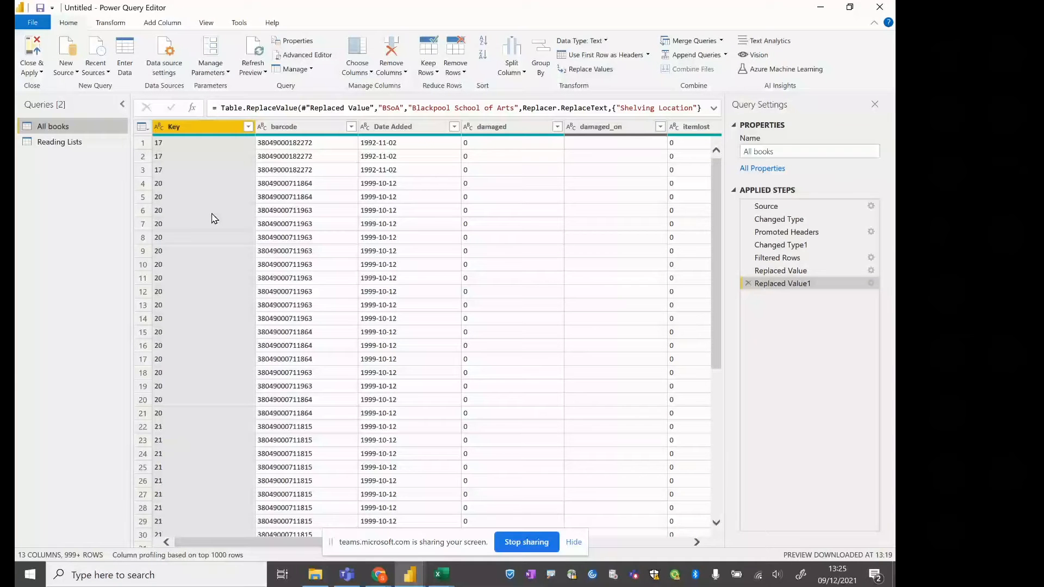
{"action": "left_click", "coordinate": [700, 46]}
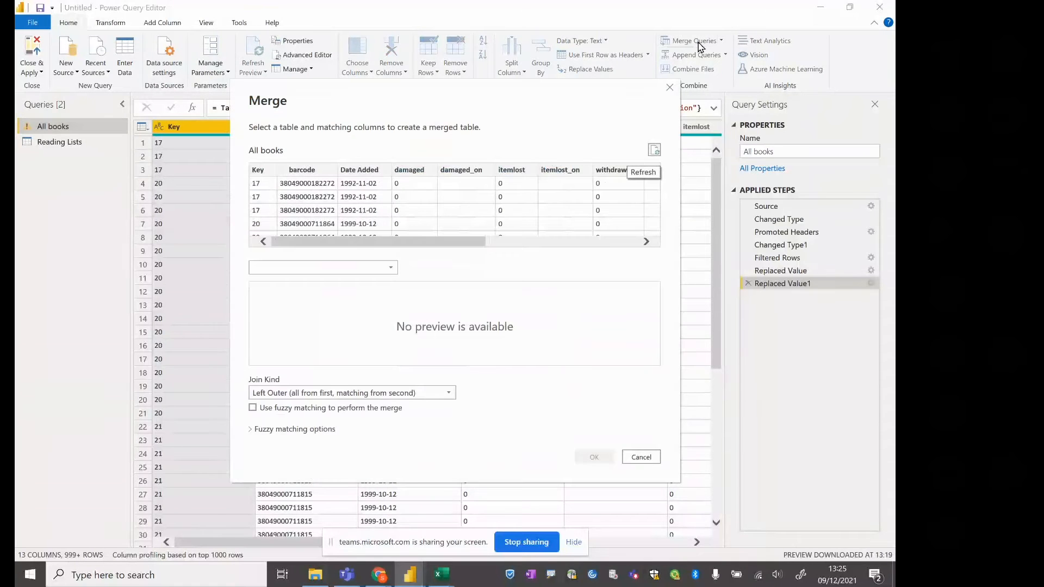
{"action": "left_click", "coordinate": [264, 172]}
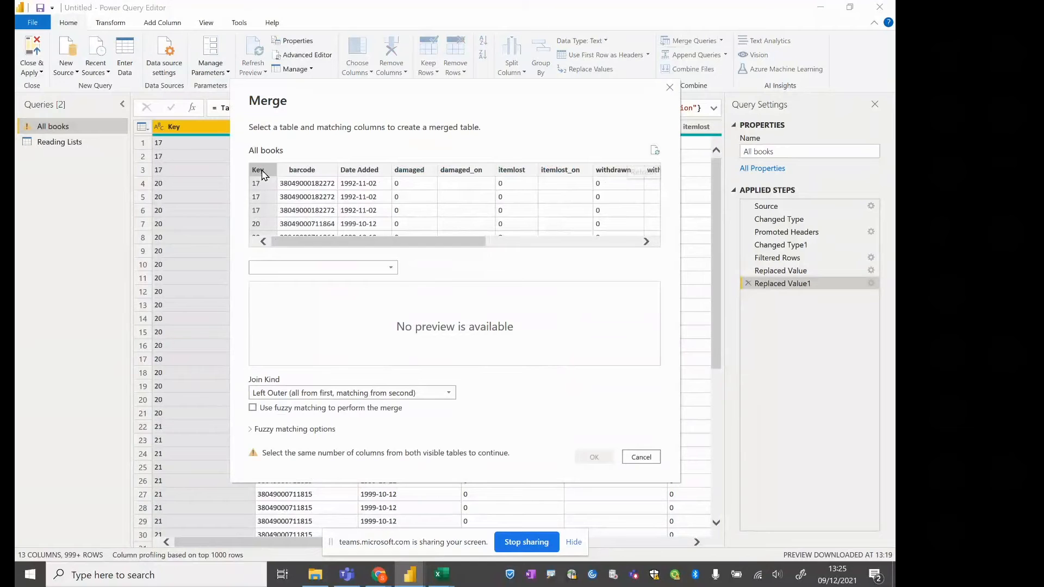
{"action": "left_click", "coordinate": [337, 268]}
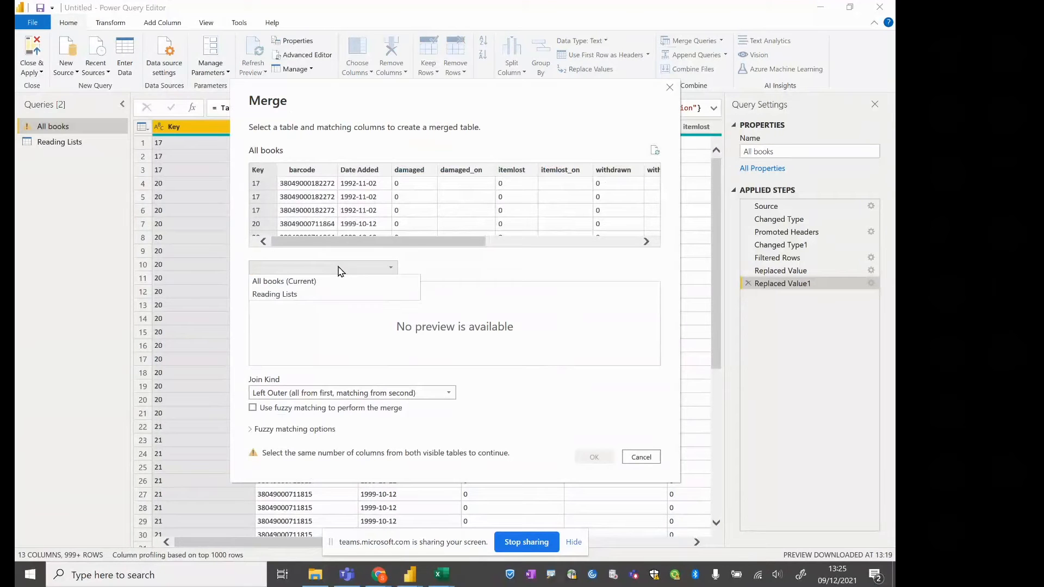
{"action": "left_click", "coordinate": [329, 294]}
{"action": "left_click_drag", "start_coordinate": [374, 361], "coordinate": [604, 374]}
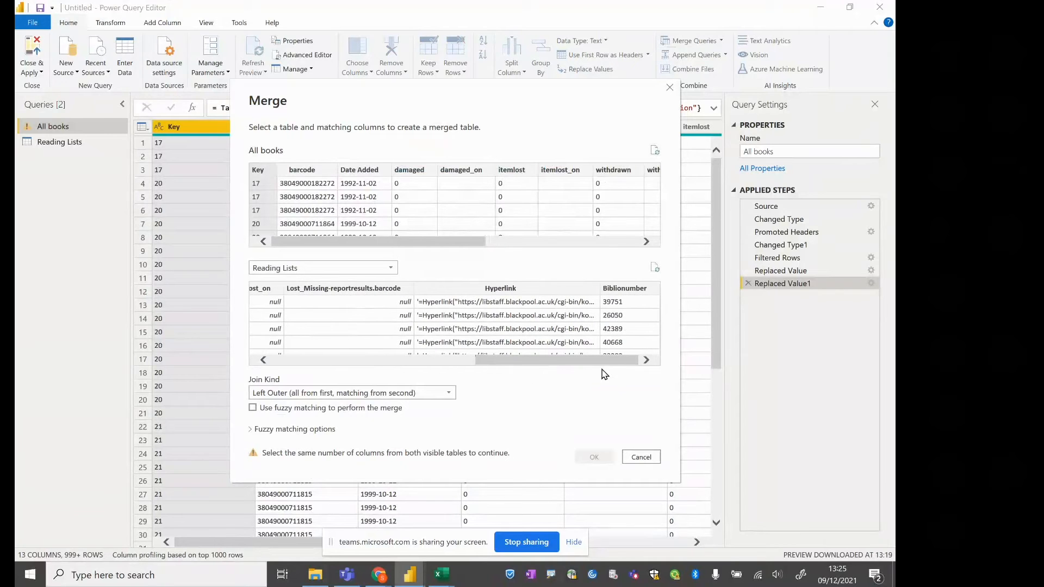
{"action": "left_click", "coordinate": [613, 289]}
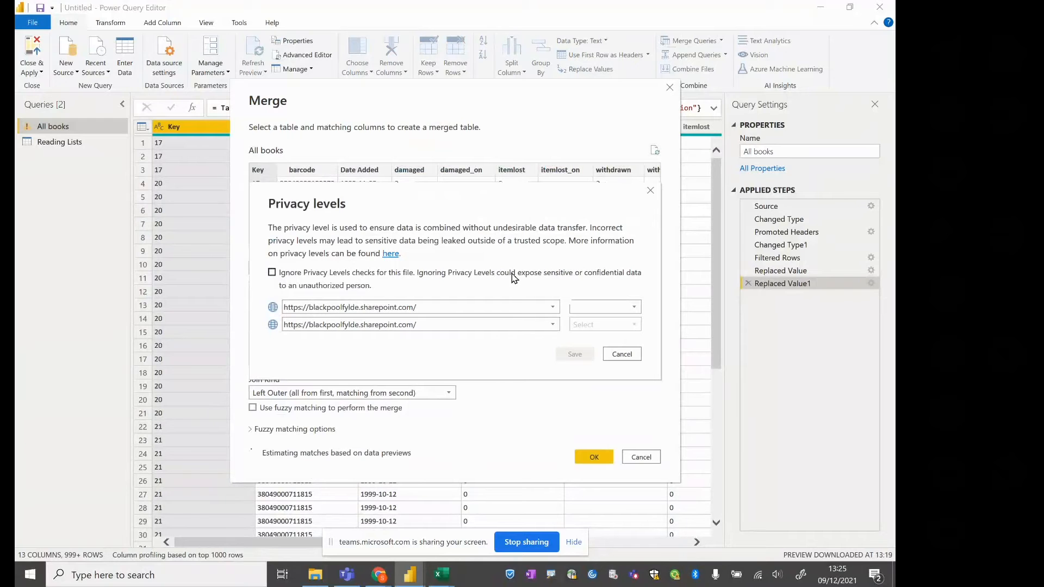
Choose Organizational privacy for the first SharePoint source, then ignore privacy level checks for this file and save the privacy settings
{"action": "left_click", "coordinate": [621, 306]}
{"action": "left_click", "coordinate": [622, 307]}
{"action": "left_click", "coordinate": [604, 306]}
{"action": "left_click", "coordinate": [595, 319]}
{"action": "left_click", "coordinate": [587, 308]}
{"action": "left_click", "coordinate": [578, 325]}
{"action": "left_click", "coordinate": [587, 312]}
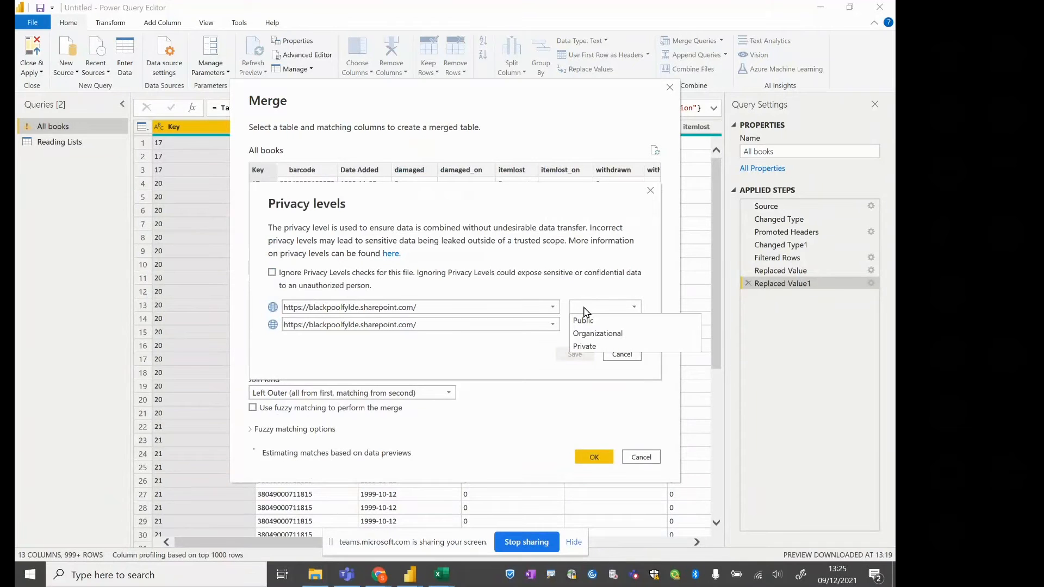
{"action": "left_click", "coordinate": [598, 333]}
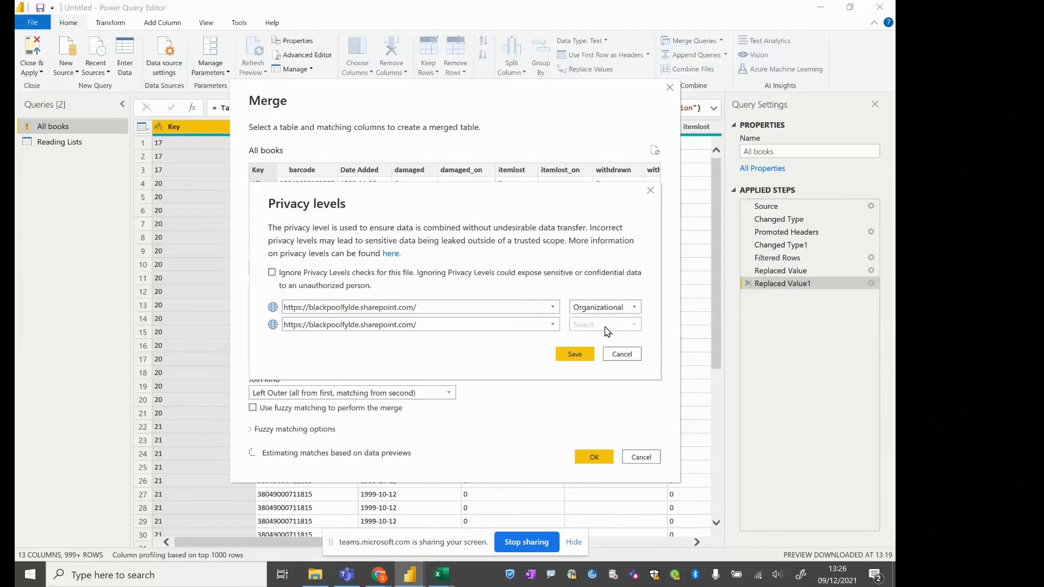
{"action": "left_click", "coordinate": [272, 272]}
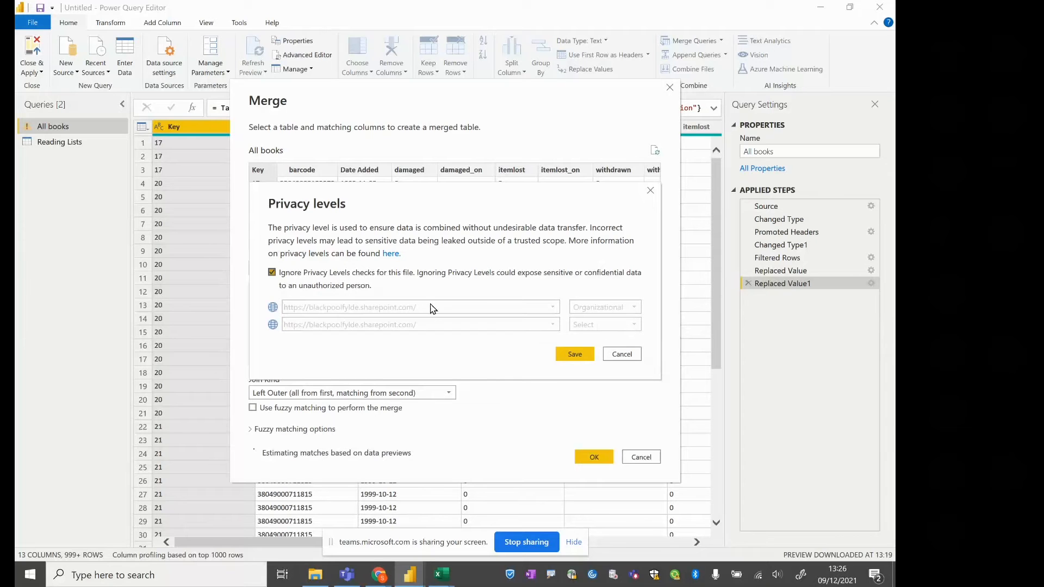
{"action": "left_click", "coordinate": [568, 357]}
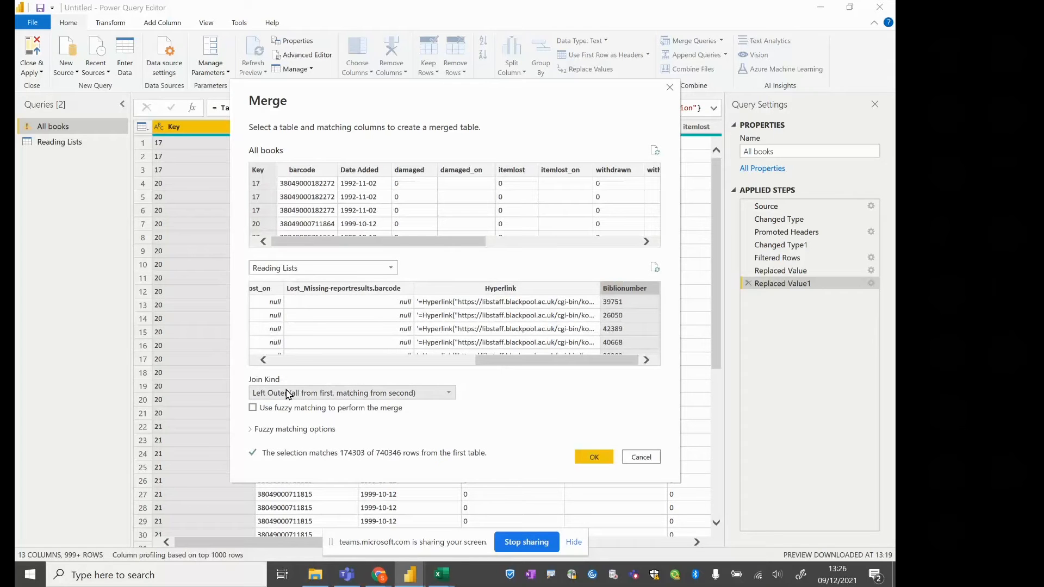
Review the available join kinds, keep Left Outer without fuzzy matching, and complete the merge
{"action": "left_click", "coordinate": [449, 393]}
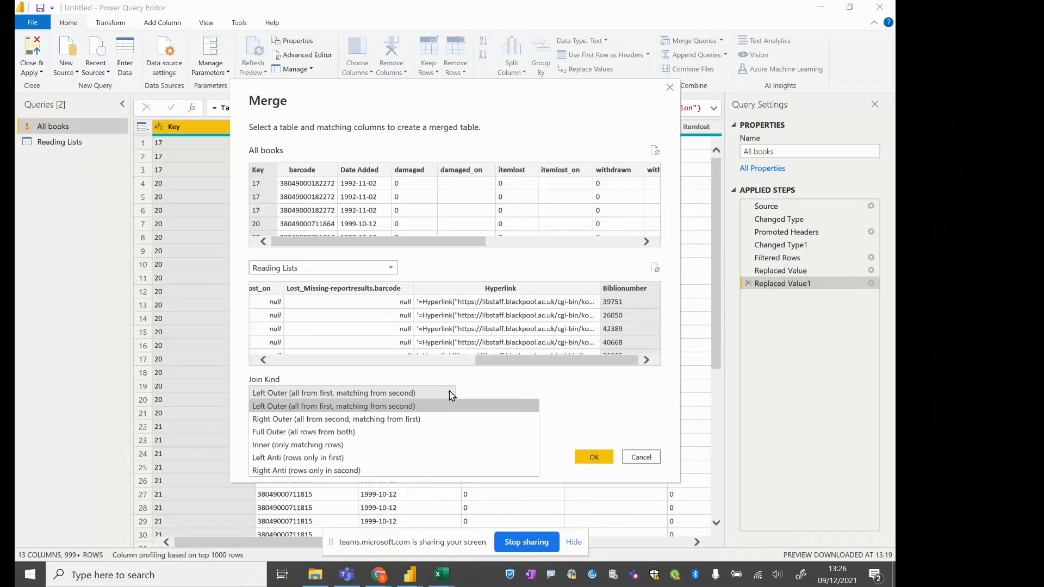
{"action": "left_click", "coordinate": [489, 386]}
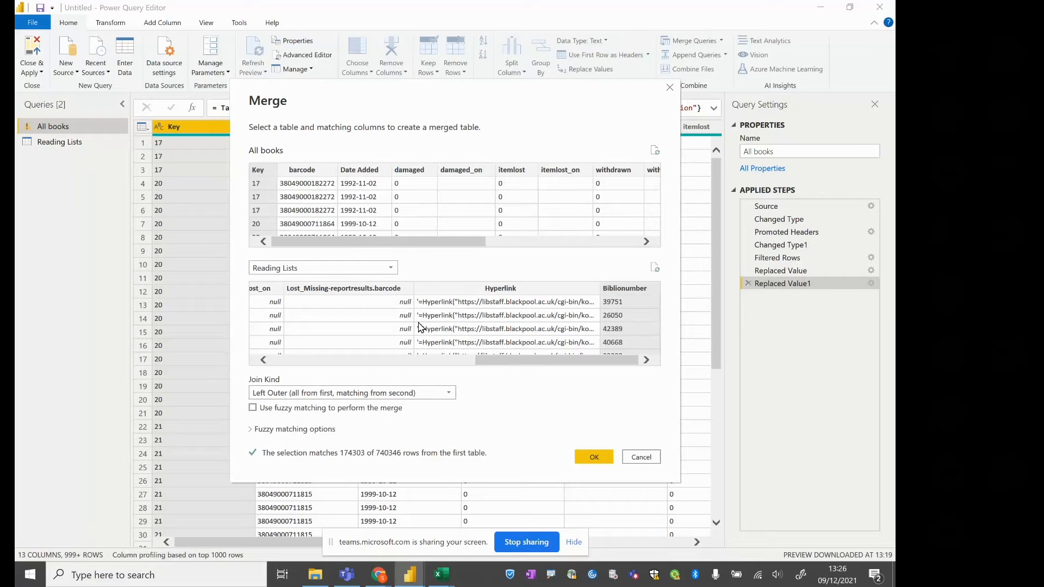
{"action": "left_click", "coordinate": [450, 395]}
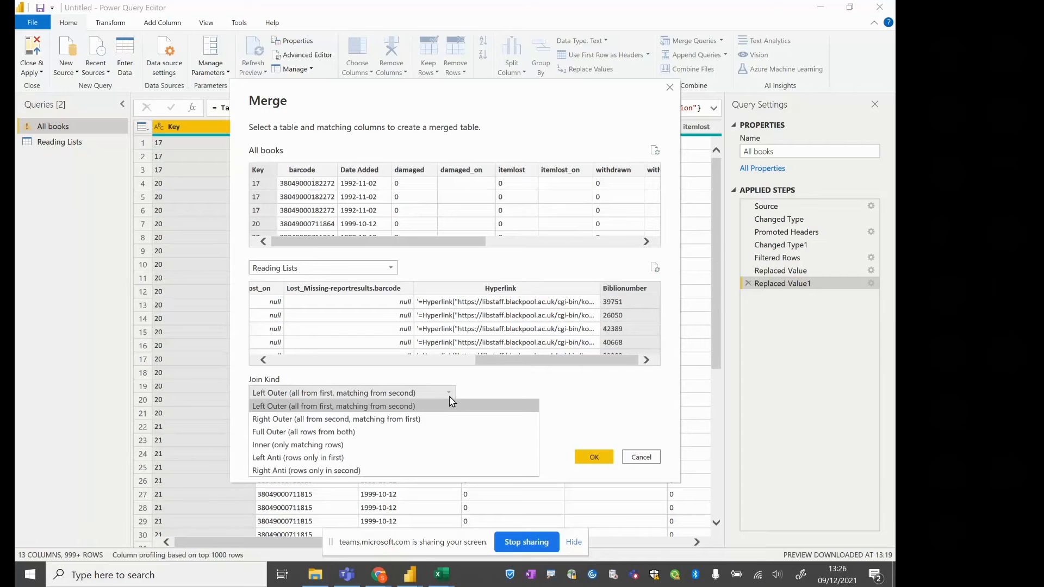
{"action": "left_click", "coordinate": [450, 402]}
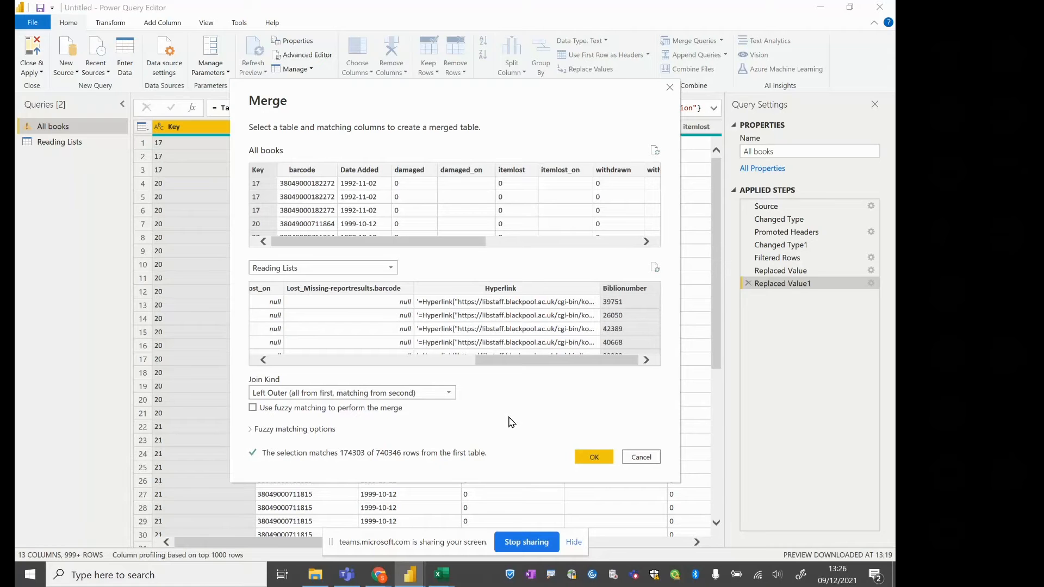
{"action": "left_click", "coordinate": [433, 393]}
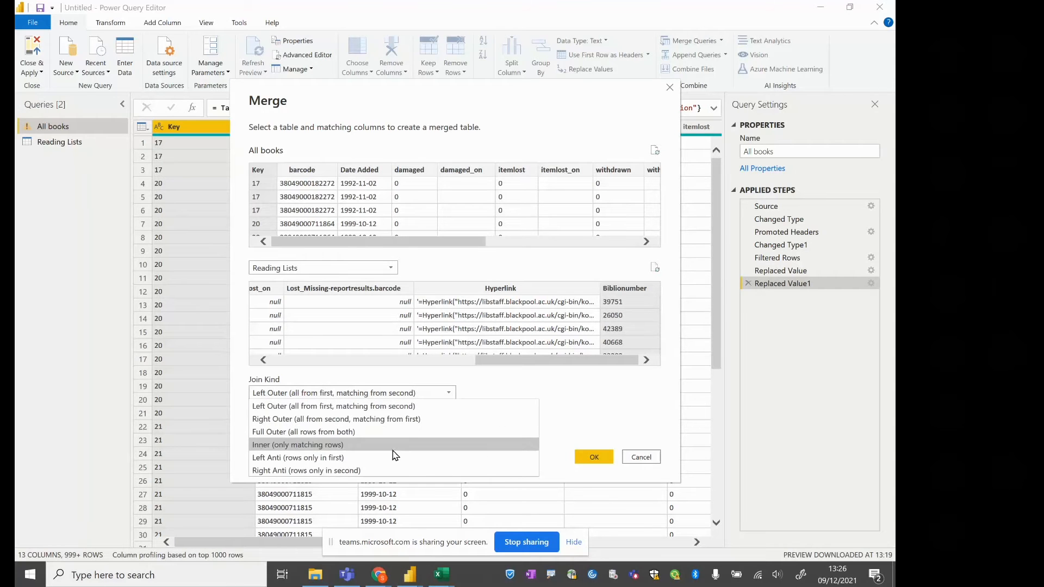
{"action": "left_click", "coordinate": [601, 416]}
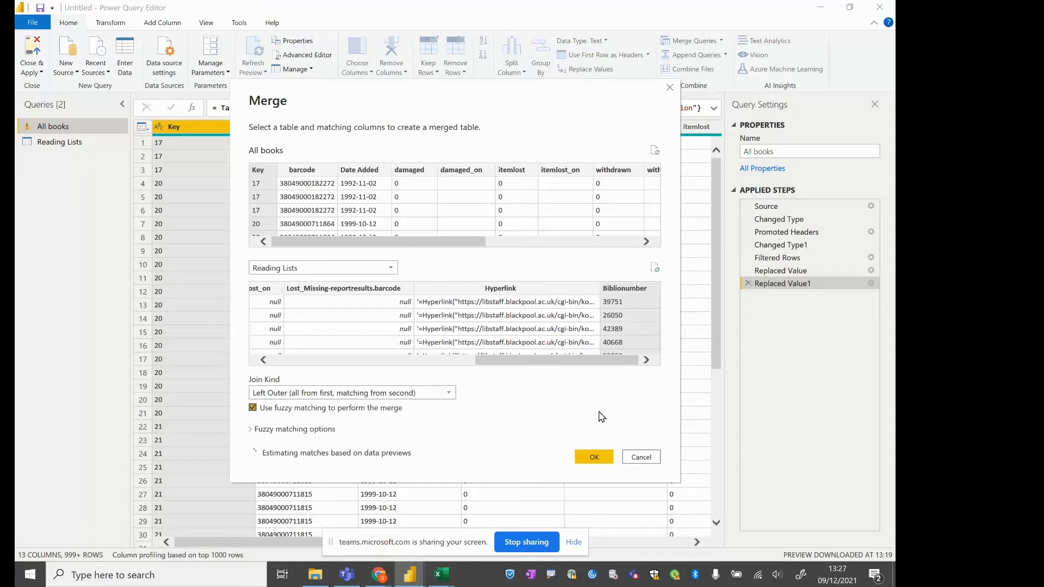
{"action": "left_click", "coordinate": [430, 396]}
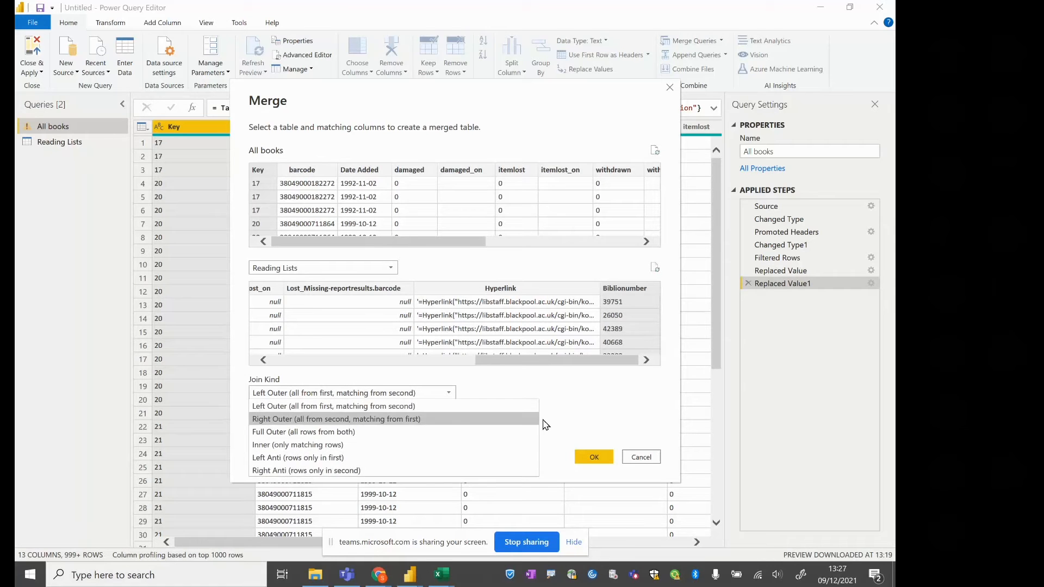
{"action": "left_click", "coordinate": [568, 415]}
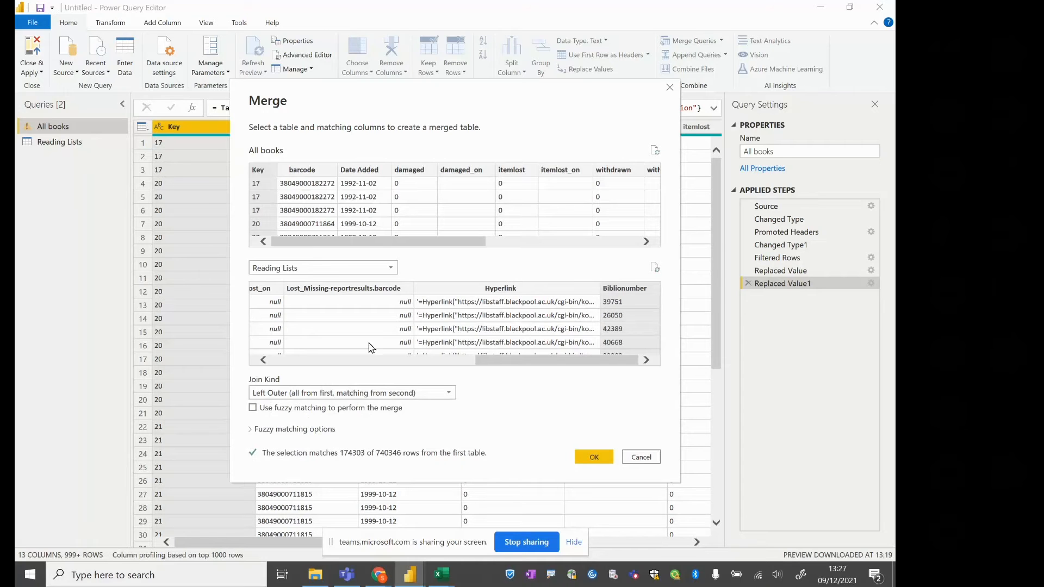
{"action": "left_click", "coordinate": [591, 457]}
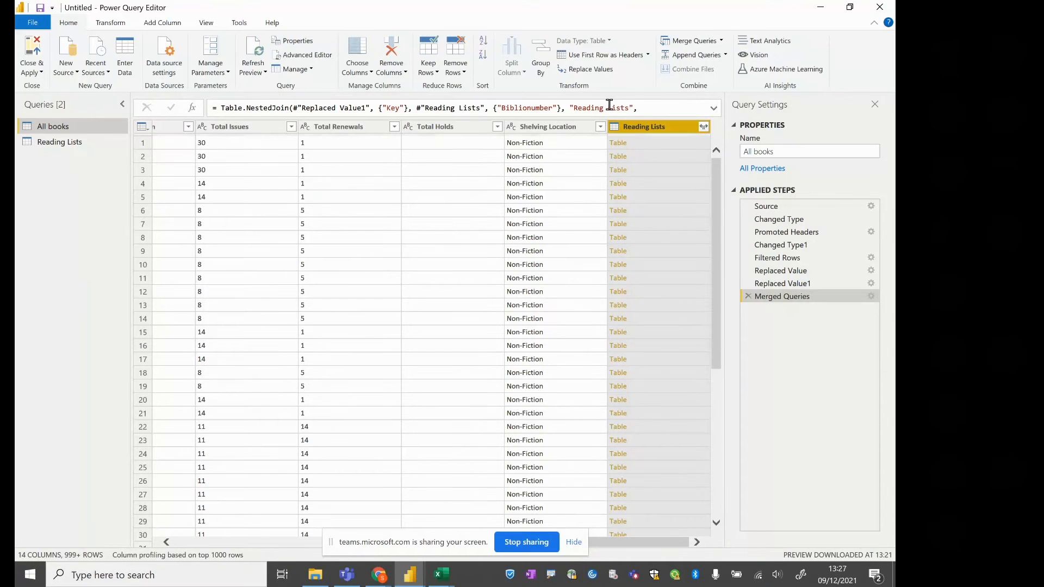
Expand the merged Reading Lists column without Lost_Missing-reportresults.barcode and Biblionumber, and without the original column name as prefix
{"action": "left_click", "coordinate": [705, 129]}
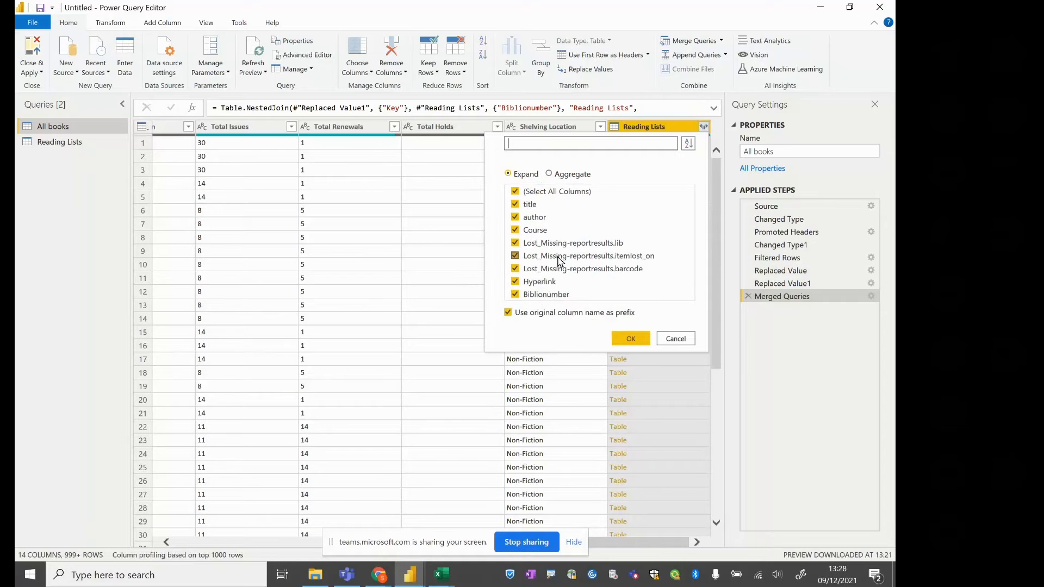
{"action": "left_click", "coordinate": [546, 295]}
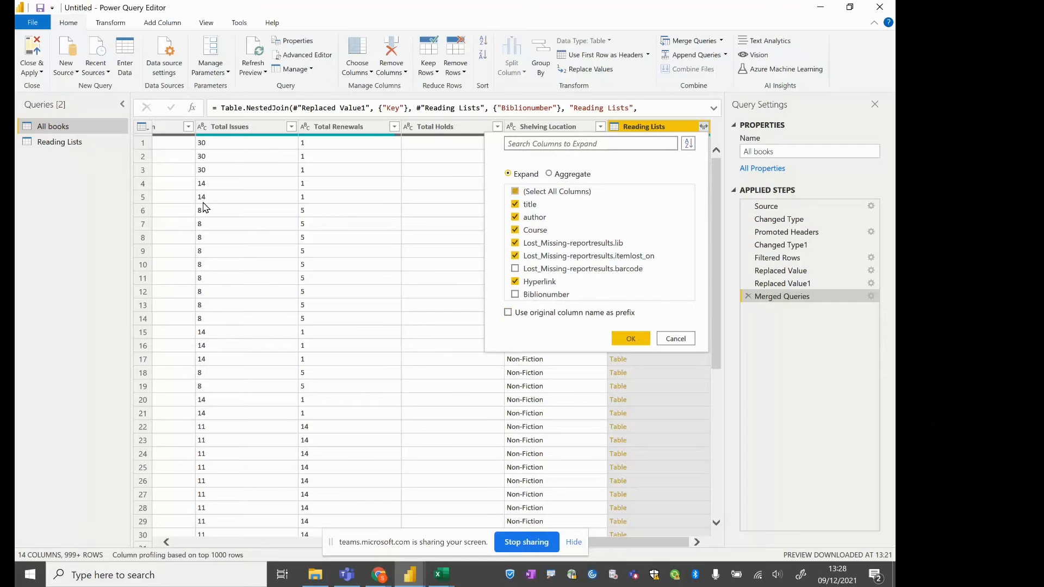
{"action": "left_click", "coordinate": [624, 341]}
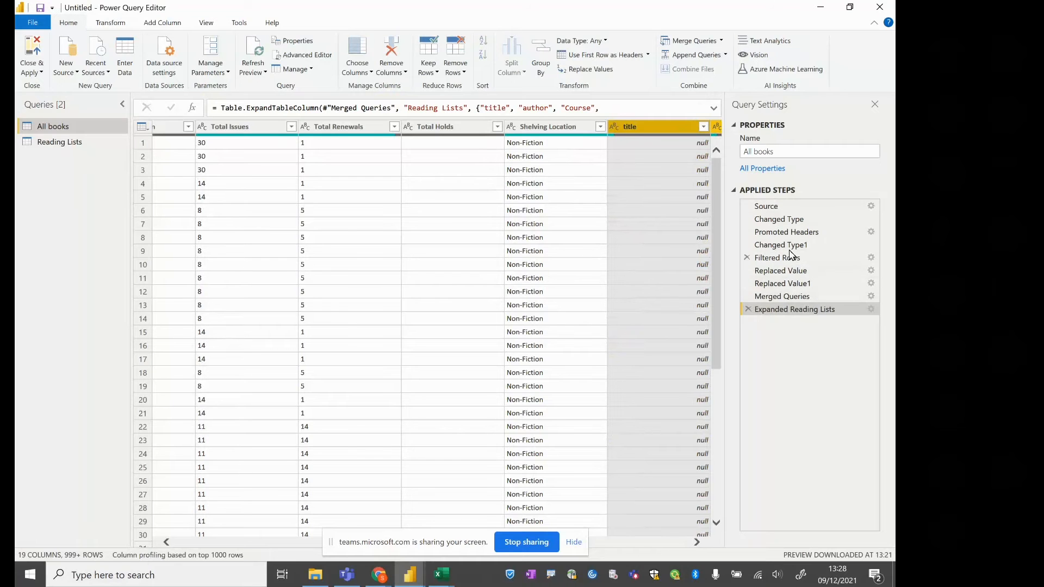
In the expand step's full formula, change the output column name "Lost_Missing-reportresults.lib" to "Lost Lib"
{"action": "left_click", "coordinate": [717, 110]}
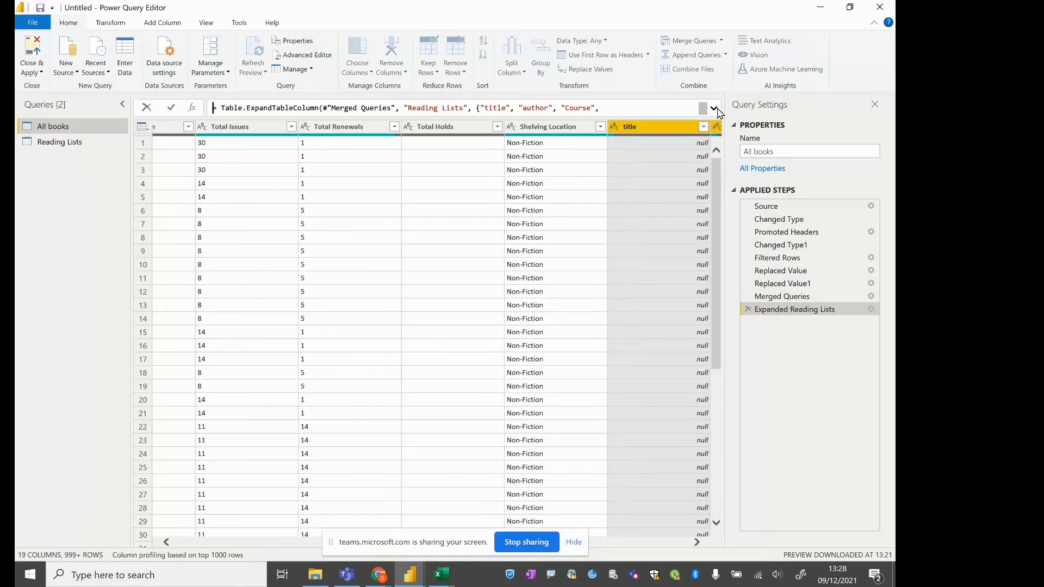
{"action": "left_click", "coordinate": [715, 109]}
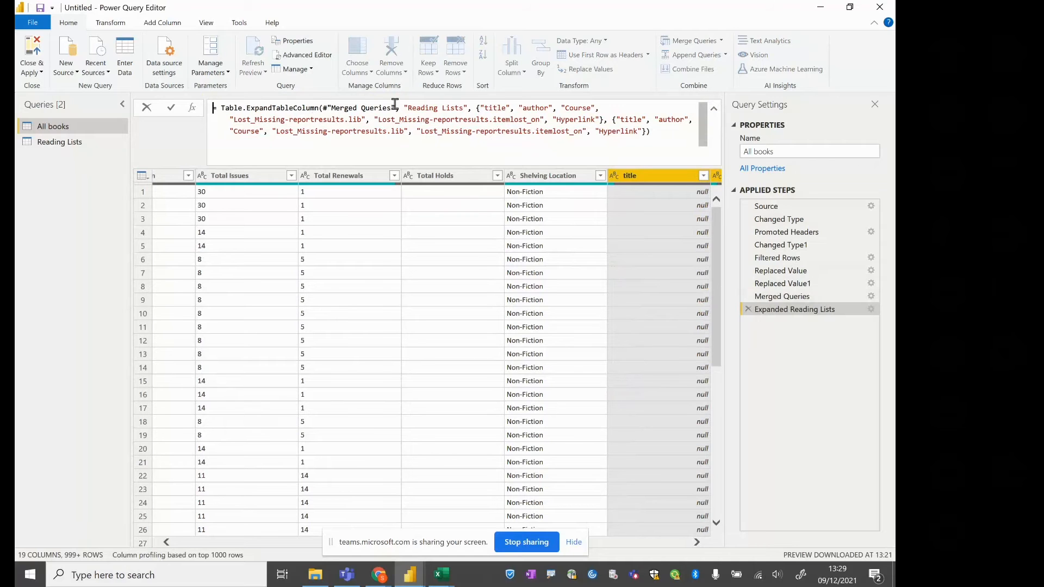
{"action": "left_click_drag", "start_coordinate": [411, 107], "coordinate": [461, 106]}
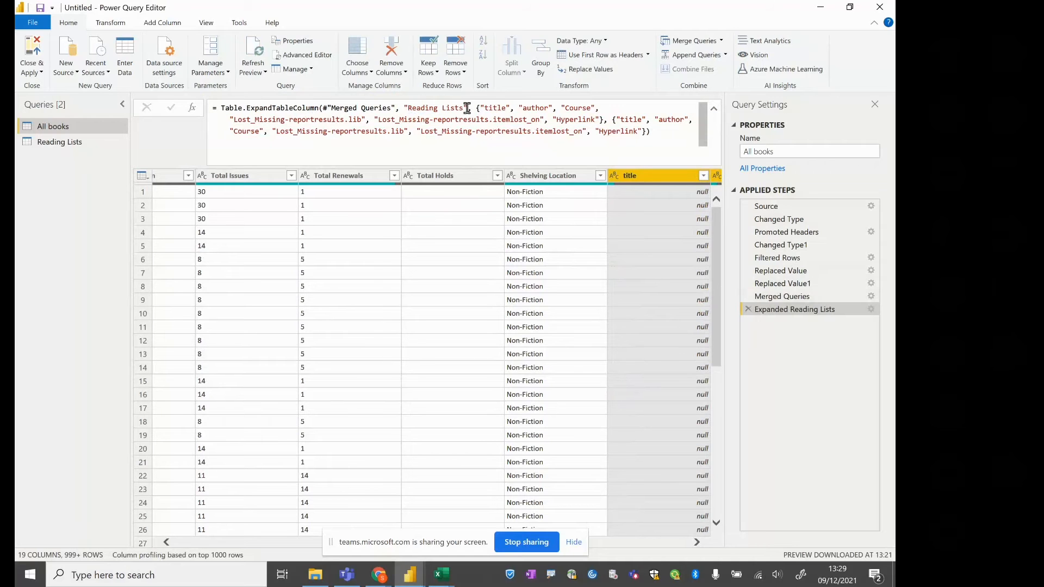
{"action": "left_click", "coordinate": [484, 108]}
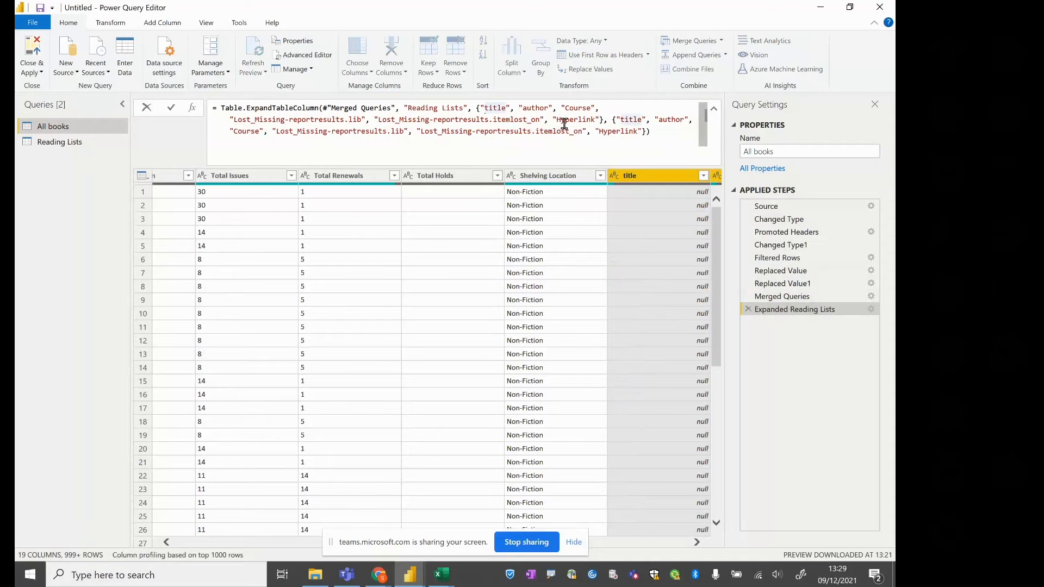
{"action": "key", "text": "Right"}
{"action": "key", "text": "Right"}
{"action": "key", "text": "Right"}
{"action": "key", "text": "Right"}
{"action": "key", "text": "Right"}
{"action": "key", "text": "Right"}
{"action": "key", "text": "Right"}
{"action": "key", "text": "Right"}
{"action": "key", "text": "Right"}
{"action": "key", "text": "Right"}
{"action": "key", "text": "Right"}
{"action": "key", "text": "Right"}
{"action": "key", "text": "Right"}
{"action": "key", "text": "Right"}
{"action": "key", "text": "Right"}
{"action": "key", "text": "Right"}
{"action": "key", "text": "Right"}
{"action": "key", "text": "Right"}
{"action": "key", "text": "Right"}
{"action": "key", "text": "Right"}
{"action": "key", "text": "Right"}
{"action": "key", "text": "Right"}
{"action": "key", "text": "Right"}
{"action": "key", "text": "Right"}
{"action": "key", "text": "Right"}
{"action": "key", "text": "Right"}
{"action": "key", "text": "Right"}
{"action": "key", "text": "Right"}
{"action": "key", "text": "Right"}
{"action": "key", "text": "Right"}
{"action": "key", "text": "Right"}
{"action": "key", "text": "Right"}
{"action": "key", "text": "Right"}
{"action": "key", "text": "Right"}
{"action": "key", "text": "Right"}
{"action": "key", "text": "Right"}
{"action": "key", "text": "Right"}
{"action": "key", "text": "Right"}
{"action": "key", "text": "Right"}
{"action": "key", "text": "Right"}
{"action": "key", "text": "Right"}
{"action": "key", "text": "Right"}
{"action": "key", "text": "Right"}
{"action": "key", "text": "Right"}
{"action": "key", "text": "Right"}
{"action": "key", "text": "Right"}
{"action": "key", "text": "Right"}
{"action": "key", "text": "Right"}
{"action": "key", "text": "Up"}
{"action": "key", "text": "Right"}
{"action": "key", "text": "Right"}
{"action": "key", "text": "Right"}
{"action": "key", "text": "Right"}
{"action": "key", "text": "Right"}
{"action": "key", "text": "Right"}
{"action": "key", "text": "Right"}
{"action": "key", "text": "Right"}
{"action": "key", "text": "Right"}
{"action": "key", "text": "Right"}
{"action": "key", "text": "Right"}
{"action": "key", "text": "Right"}
{"action": "key", "text": "Right"}
{"action": "key", "text": "Right"}
{"action": "key", "text": "Right"}
{"action": "key", "text": "Right"}
{"action": "key", "text": "Right"}
{"action": "key", "text": "Right"}
{"action": "key", "text": "Right"}
{"action": "key", "text": "Right"}
{"action": "key", "text": "Right"}
{"action": "key", "text": "Right"}
{"action": "key", "text": "Right"}
{"action": "key", "text": "Right"}
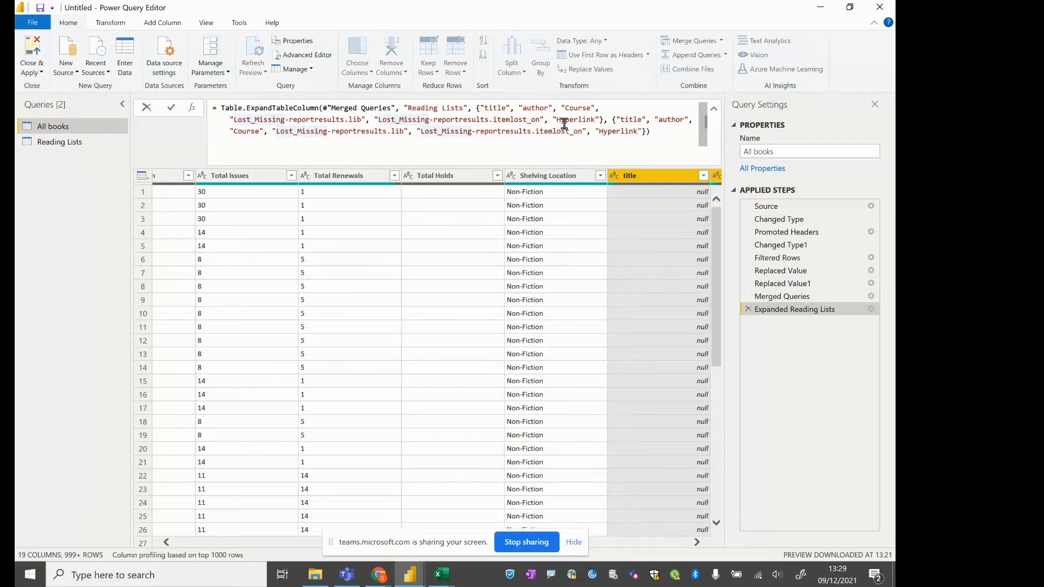
{"action": "key", "text": "shift+Right"}
{"action": "key", "text": "shift+Right"}
{"action": "key", "text": "shift+Right"}
{"action": "key", "text": "shift+Right"}
{"action": "key", "text": "shift+Right"}
{"action": "key", "text": "shift+Right"}
{"action": "key", "text": "shift+Right"}
{"action": "key", "text": "shift+Right"}
{"action": "key", "text": "shift+Right"}
{"action": "key", "text": "shift+Right"}
{"action": "key", "text": "shift+Right"}
{"action": "key", "text": "shift+Right"}
{"action": "key", "text": "shift+Right"}
{"action": "key", "text": "shift+Right"}
{"action": "key", "text": "shift+Right"}
{"action": "key", "text": "shift+Right"}
{"action": "key", "text": "shift+Right"}
{"action": "key", "text": "shift+Right"}
{"action": "key", "text": "shift+Right"}
{"action": "key", "text": "shift+Right"}
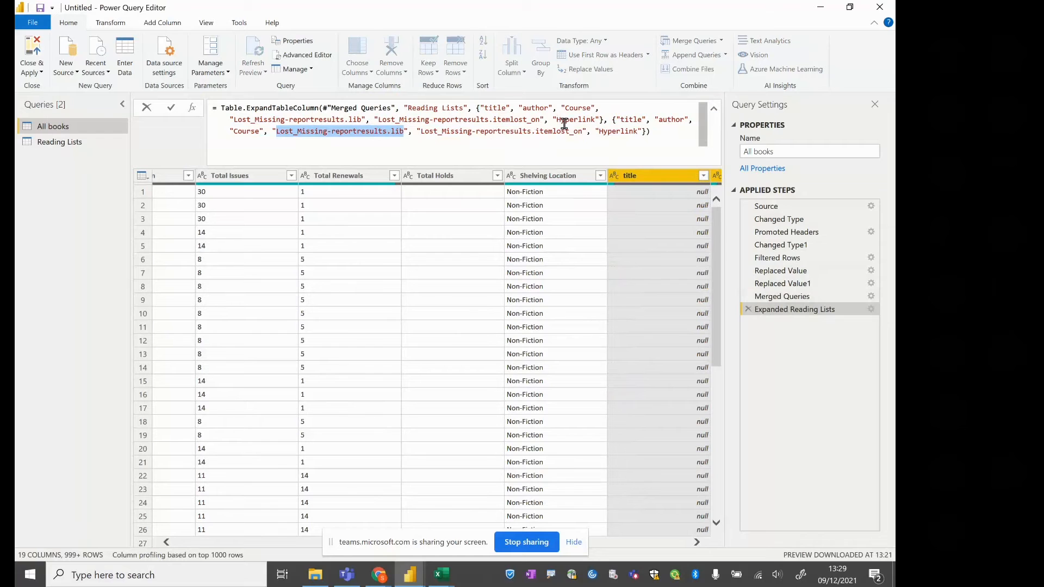
{"action": "type", "text": "Lost L"}
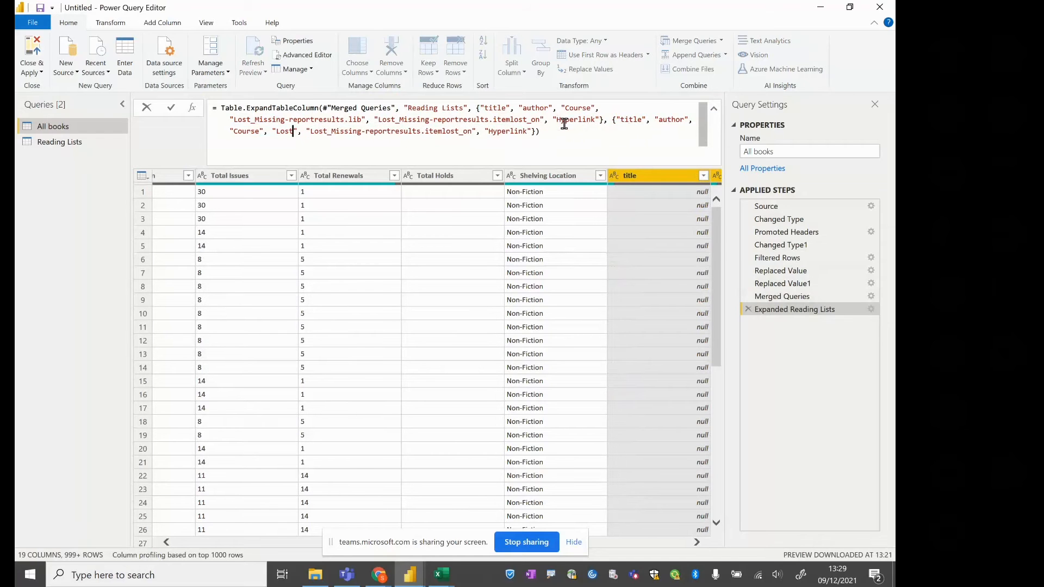
{"action": "type", "text": "ib"}
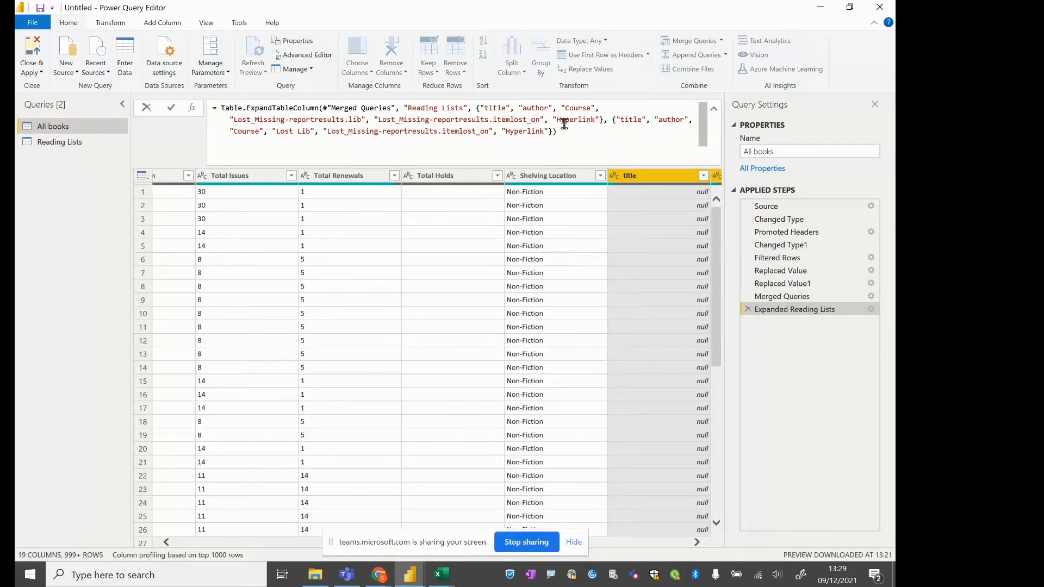
Change the output column name "Lost_Missing-reportresults.itemlost_on" to "Lost on" in the same formula and commit it
{"action": "key", "text": "Right"}
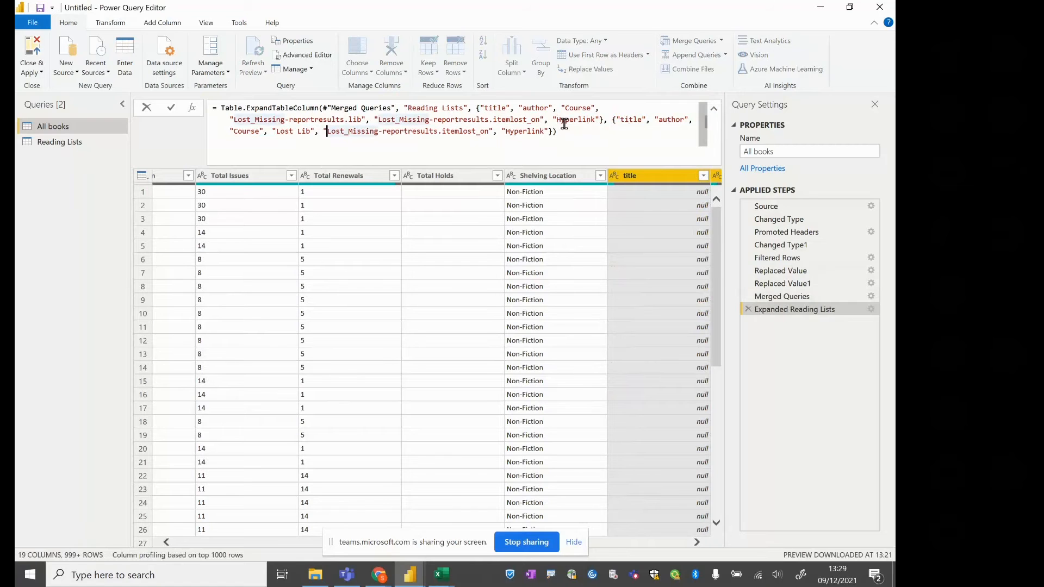
{"action": "key", "text": "shift+Right"}
{"action": "key", "text": "shift+Right"}
{"action": "key", "text": "shift+Right"}
{"action": "key", "text": "shift+Right"}
{"action": "key", "text": "shift+Right"}
{"action": "key", "text": "shift+Right"}
{"action": "key", "text": "shift+Right"}
{"action": "key", "text": "shift+Right"}
{"action": "key", "text": "shift+Right"}
{"action": "key", "text": "shift+Right"}
{"action": "key", "text": "shift+Right"}
{"action": "key", "text": "shift+Right"}
{"action": "key", "text": "shift+Right"}
{"action": "key", "text": "shift+Right"}
{"action": "key", "text": "shift+Right"}
{"action": "key", "text": "shift+Right"}
{"action": "key", "text": "shift+Right"}
{"action": "key", "text": "shift+Right"}
{"action": "key", "text": "shift+Right"}
{"action": "key", "text": "shift+Right"}
{"action": "key", "text": "shift+Right"}
{"action": "key", "text": "shift+Right"}
{"action": "key", "text": "shift+Right"}
{"action": "type", "text": "Lost on"}
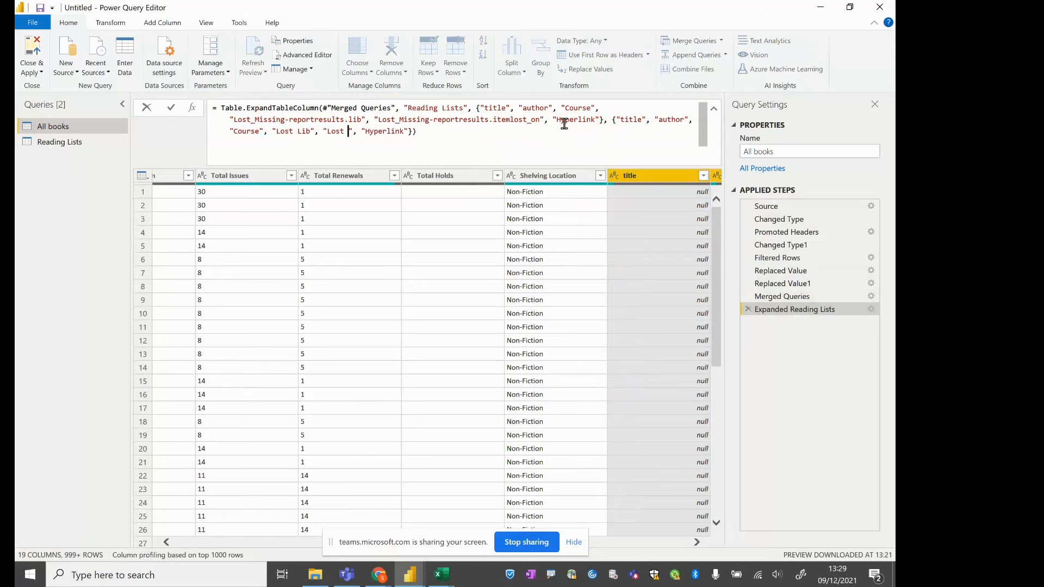
{"action": "key", "text": "Right"}
{"action": "key", "text": "Right"}
{"action": "key", "text": "Right"}
{"action": "key", "text": "Right"}
{"action": "key", "text": "Right"}
{"action": "key", "text": "Right"}
{"action": "key", "text": "Return"}
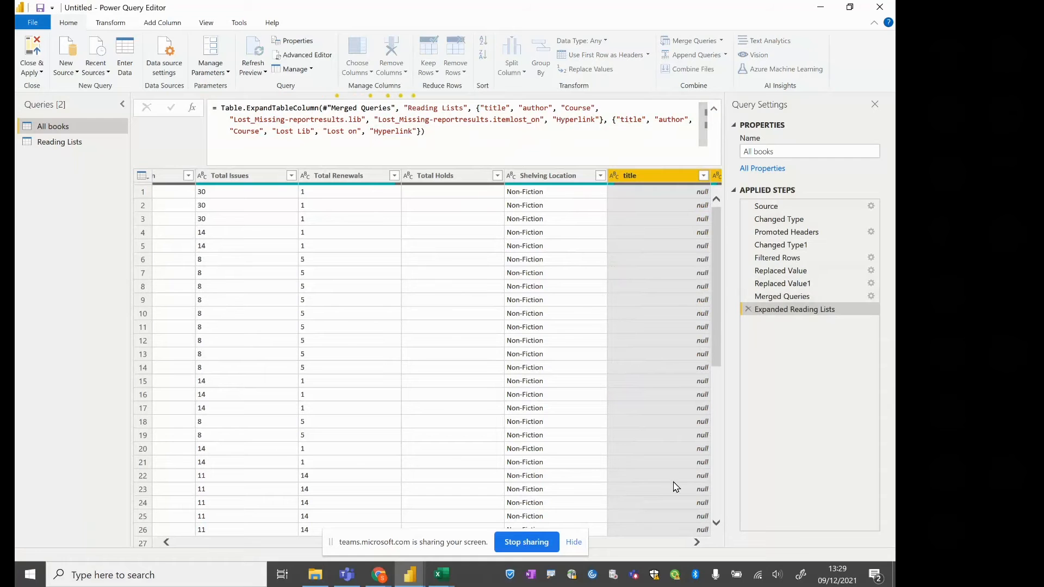
Sort the All books query by the expanded title column in descending order
{"action": "left_click", "coordinate": [576, 542]}
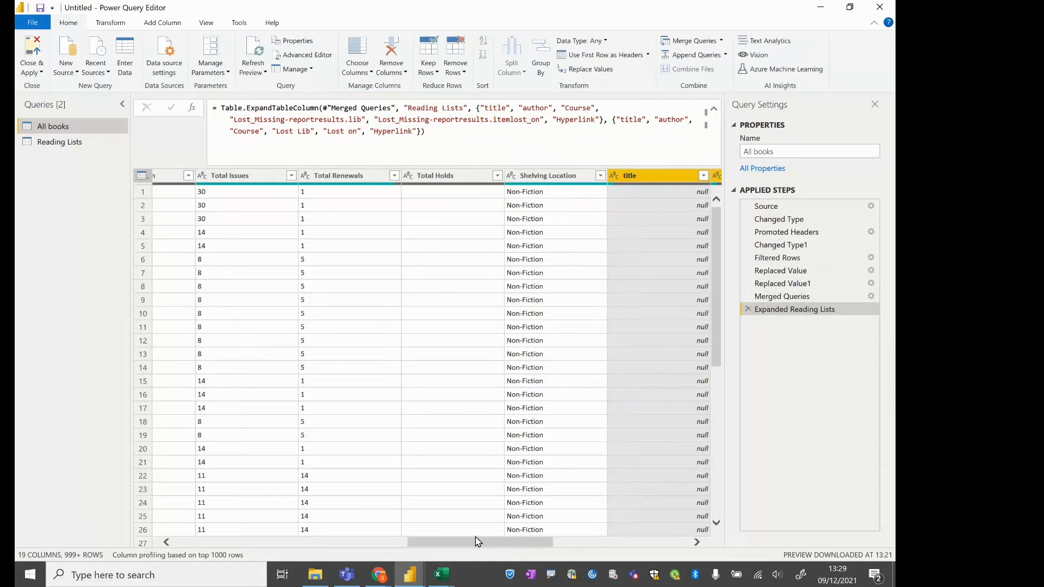
{"action": "left_click_drag", "start_coordinate": [470, 547], "coordinate": [559, 555]}
{"action": "left_click", "coordinate": [360, 176]}
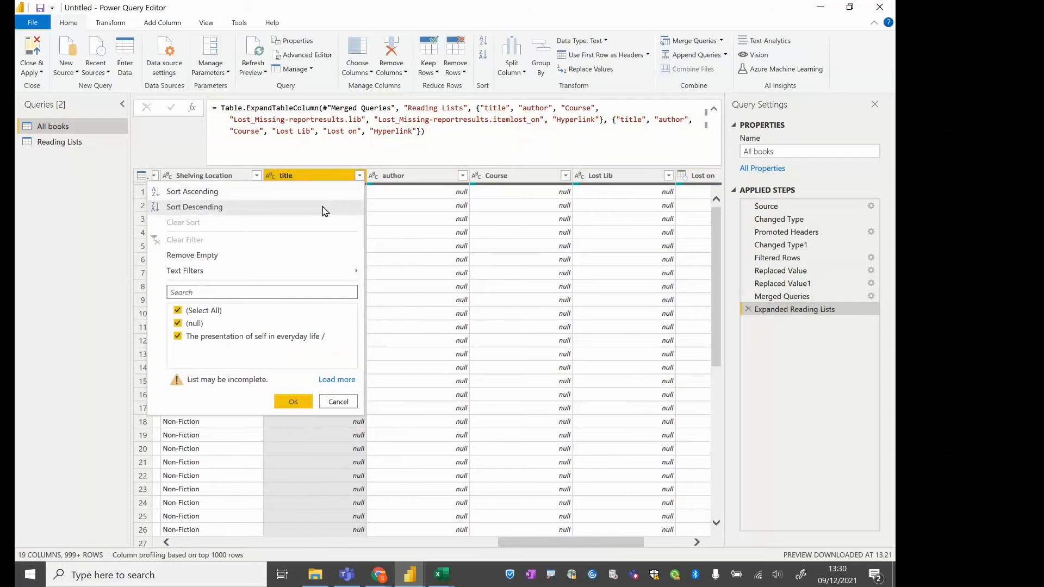
{"action": "left_click", "coordinate": [323, 208]}
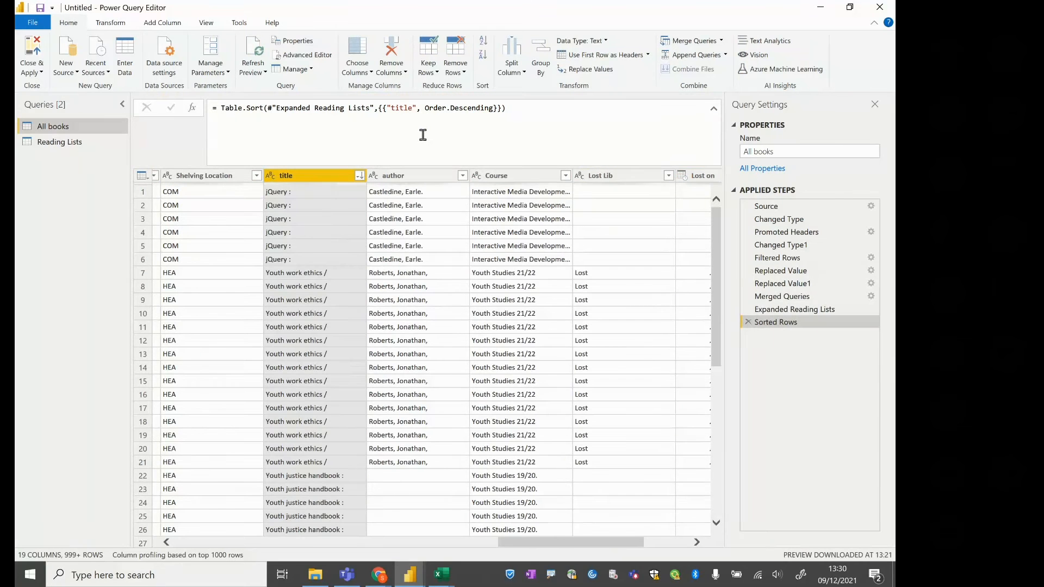
Examine the item status columns of the sorted All books rows, comparing itemlost and itemlost_on with their neighbours
{"action": "left_click", "coordinate": [334, 252]}
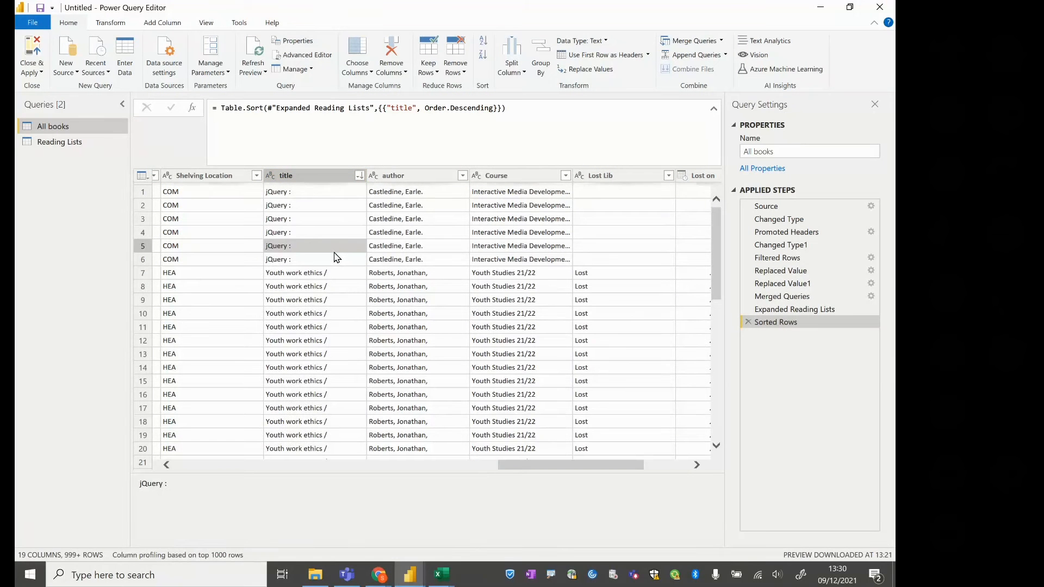
{"action": "key", "text": "Left"}
{"action": "key", "text": "Left"}
{"action": "key", "text": "Left"}
{"action": "key", "text": "Left"}
{"action": "key", "text": "Left"}
{"action": "key", "text": "Left"}
{"action": "key", "text": "Left"}
{"action": "key", "text": "Left"}
{"action": "key", "text": "Left"}
{"action": "key", "text": "Left"}
{"action": "key", "text": "Left"}
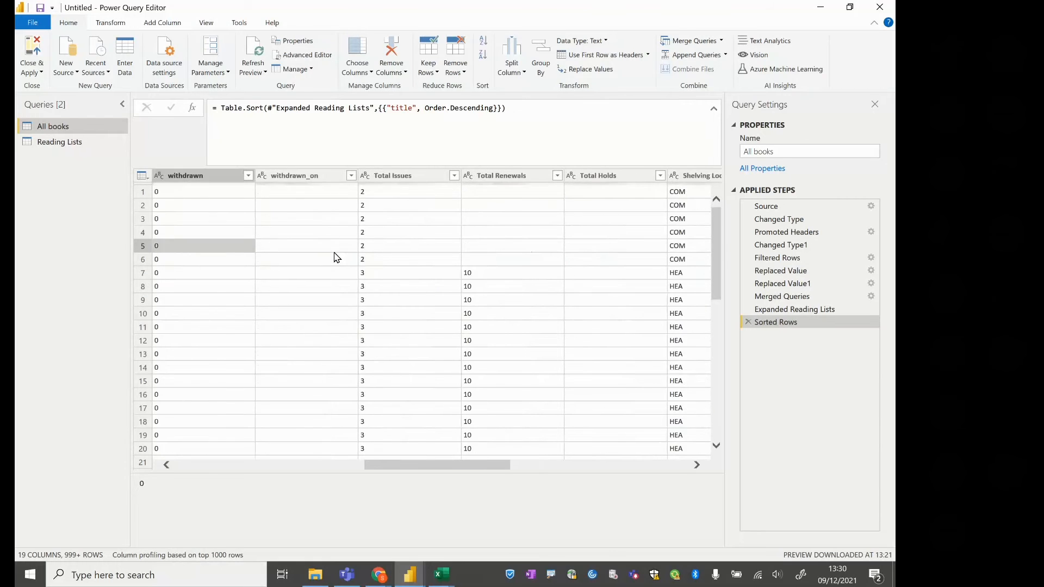
{"action": "key", "text": "Right"}
{"action": "key", "text": "Right"}
{"action": "key", "text": "Right"}
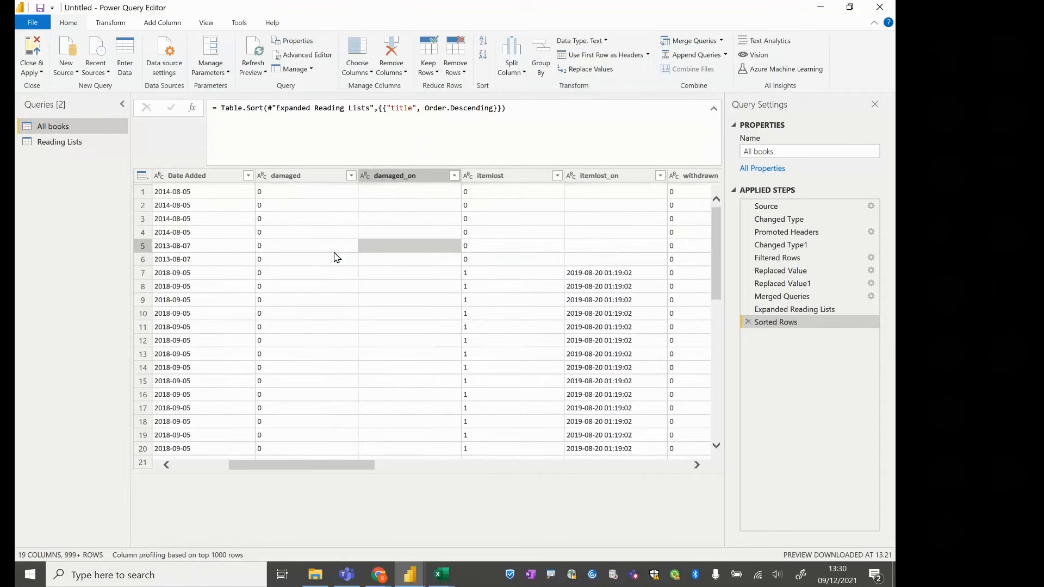
{"action": "key", "text": "Left"}
{"action": "key", "text": "Right"}
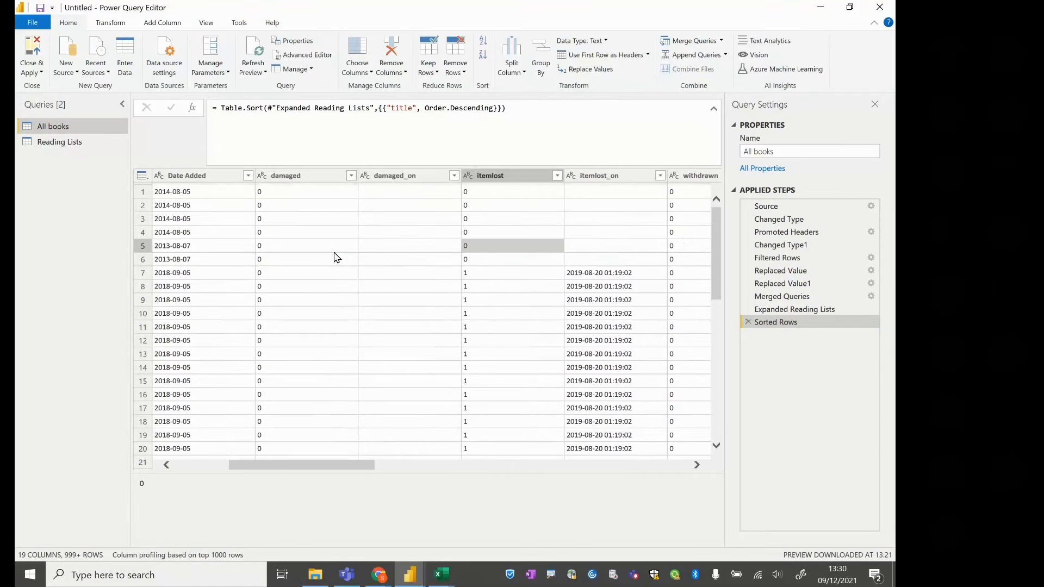
{"action": "key", "text": "Right"}
Check the expanded Lost Lib and Lost on columns against the lost-item data already present in All books
{"action": "key", "text": "Right"}
{"action": "key", "text": "Left"}
{"action": "key", "text": "Left"}
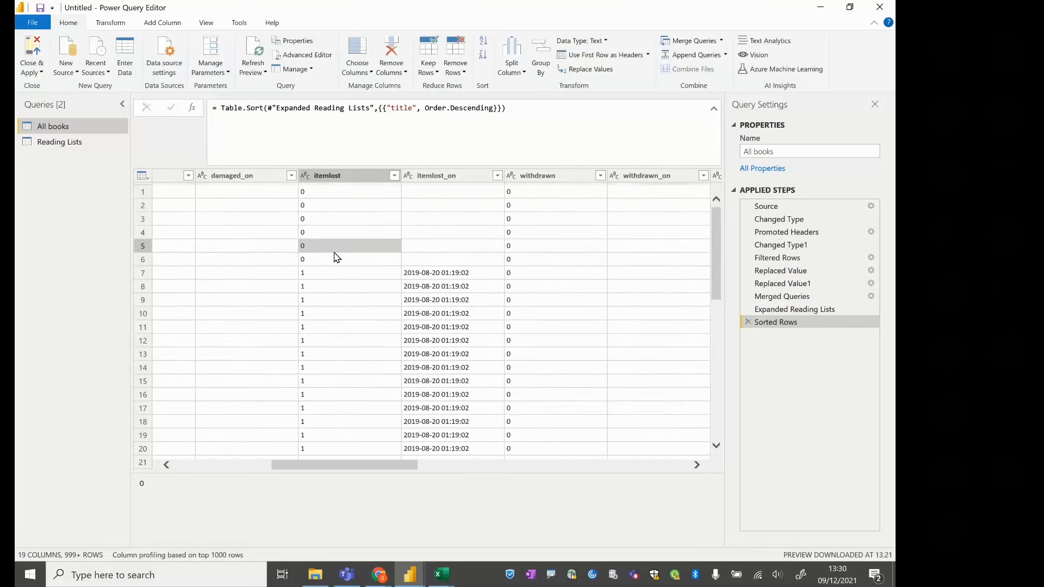
{"action": "key", "text": "Right"}
{"action": "key", "text": "Right"}
{"action": "key", "text": "Right"}
{"action": "key", "text": "Right"}
{"action": "key", "text": "Right"}
{"action": "key", "text": "Right"}
{"action": "key", "text": "Right"}
{"action": "key", "text": "Right"}
{"action": "key", "text": "Right"}
{"action": "key", "text": "Right"}
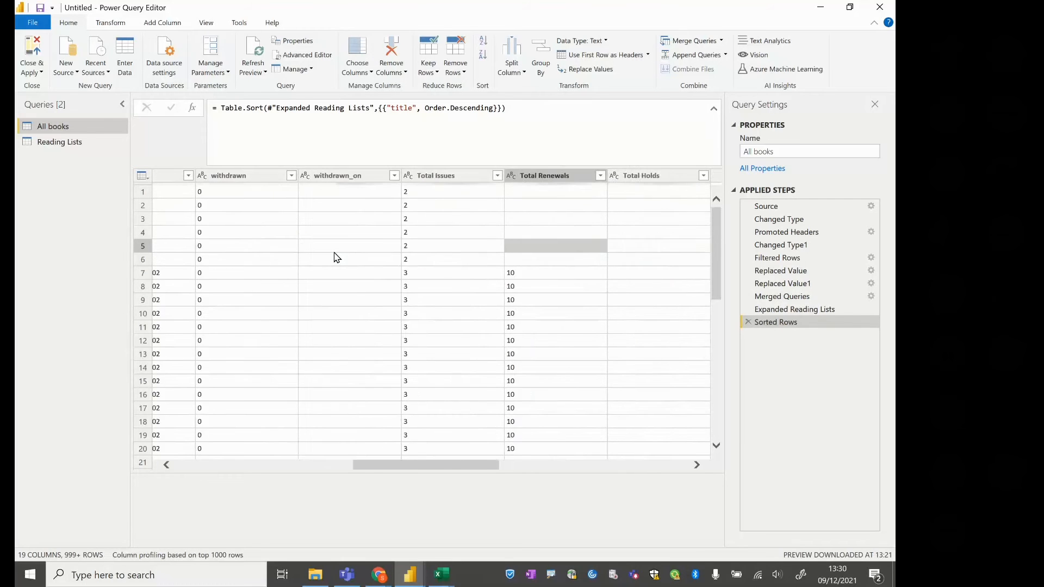
{"action": "key", "text": "Right"}
{"action": "key", "text": "Right"}
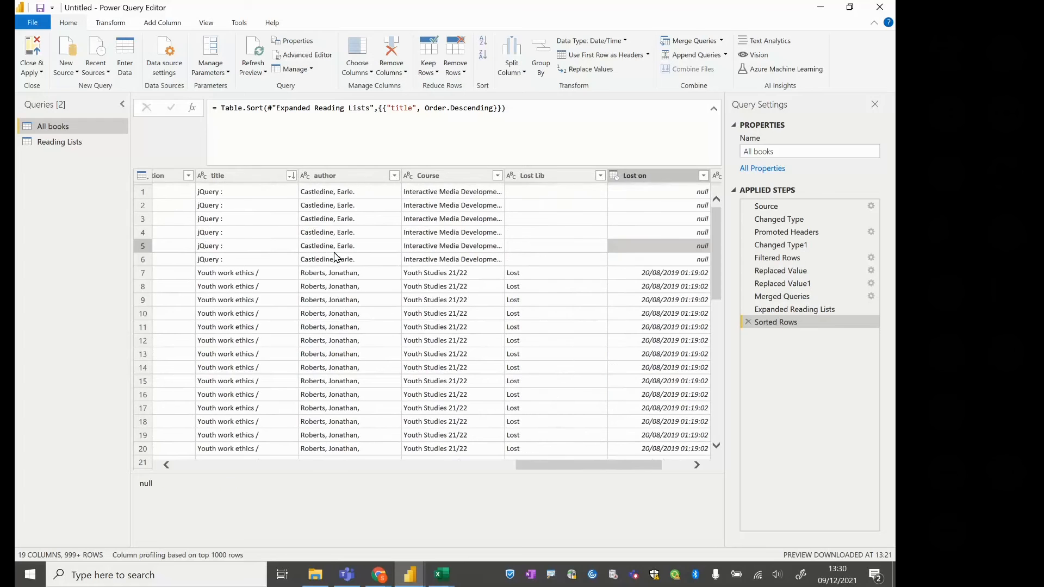
{"action": "key", "text": "Left"}
{"action": "key", "text": "Right"}
{"action": "key", "text": "Right"}
{"action": "key", "text": "Left"}
{"action": "key", "text": "Left"}
{"action": "key", "text": "Right"}
{"action": "key", "text": "Left"}
{"action": "key", "text": "Right"}
{"action": "key", "text": "Left"}
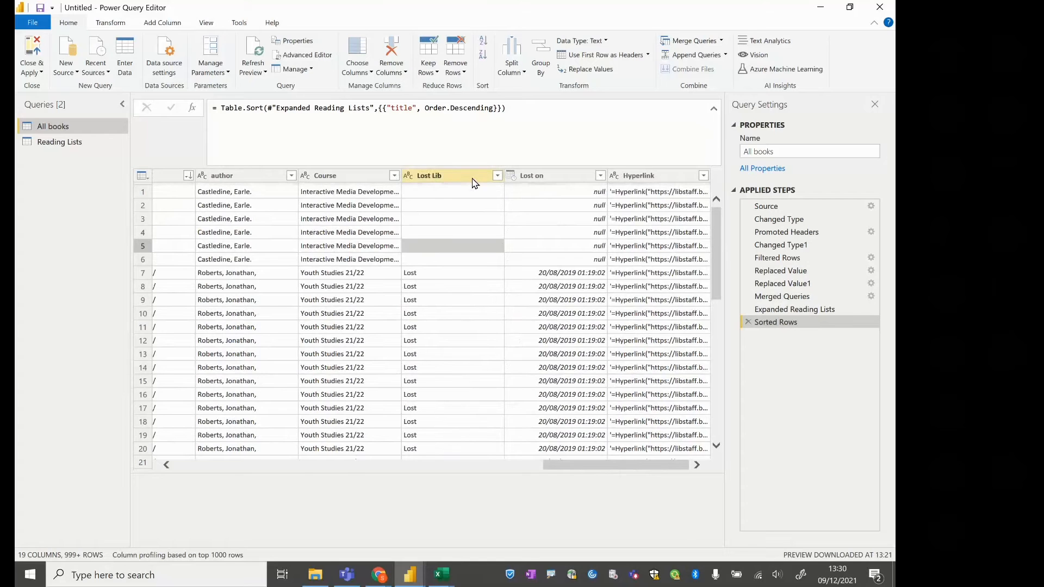
In the Expanded Reading Lists formula, remove "Lost_Missing-reportresults.lib" and "Lost_Missing-reportresults.itemlost_on" from the list of columns to expand
{"action": "left_click", "coordinate": [540, 176]}
{"action": "left_click", "coordinate": [472, 176], "text": "ctrl"}
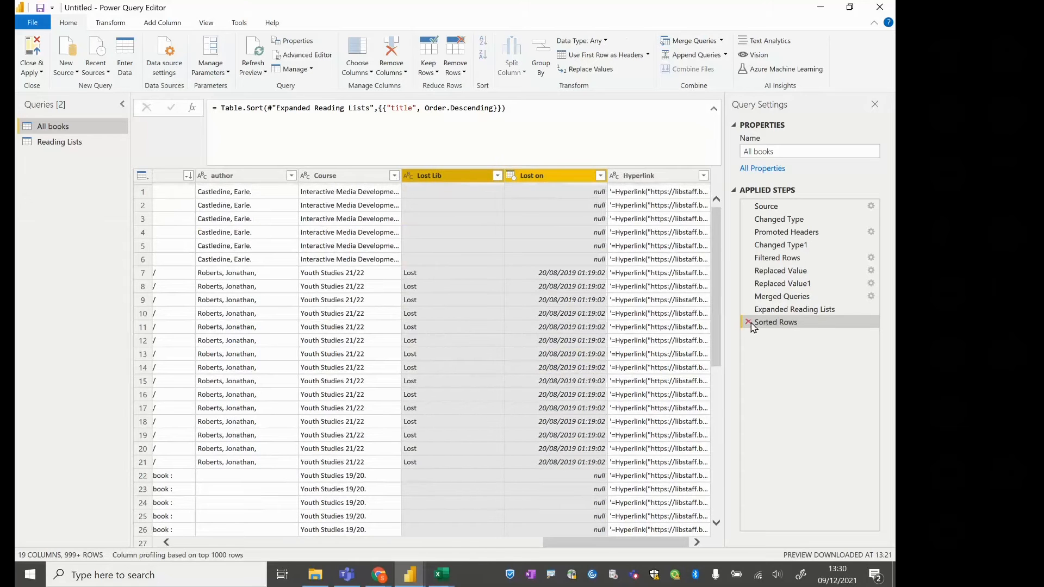
{"action": "left_click", "coordinate": [787, 312]}
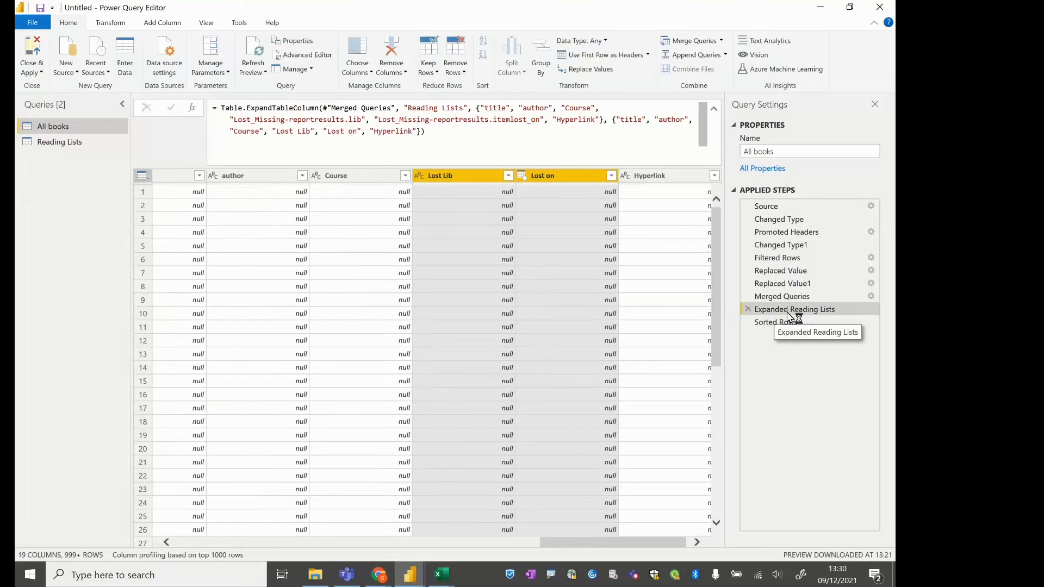
{"action": "left_click", "coordinate": [545, 118]}
{"action": "key", "text": "BackSpace"}
{"action": "key", "text": "BackSpace"}
{"action": "key", "text": "BackSpace"}
{"action": "key", "text": "BackSpace"}
{"action": "key", "text": "BackSpace"}
{"action": "key", "text": "BackSpace"}
{"action": "key", "text": "BackSpace"}
{"action": "key", "text": "BackSpace"}
{"action": "key", "text": "BackSpace"}
{"action": "key", "text": "BackSpace"}
{"action": "key", "text": "BackSpace"}
{"action": "key", "text": "BackSpace"}
{"action": "key", "text": "BackSpace"}
{"action": "key", "text": "BackSpace"}
{"action": "key", "text": "BackSpace"}
{"action": "key", "text": "BackSpace"}
{"action": "key", "text": "BackSpace"}
{"action": "key", "text": "BackSpace"}
{"action": "key", "text": "BackSpace"}
{"action": "key", "text": "BackSpace"}
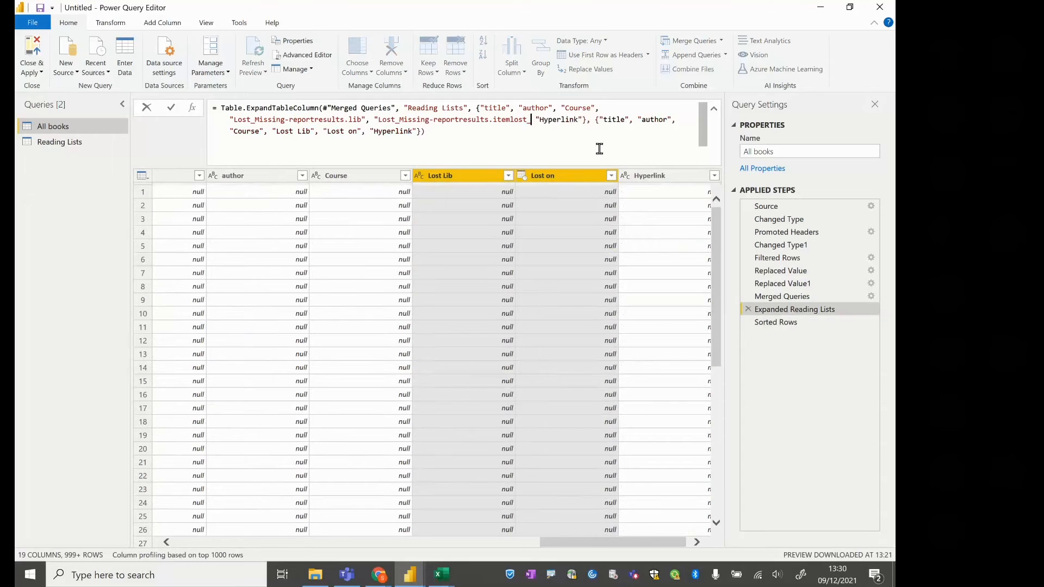
{"action": "key", "text": "BackSpace"}
{"action": "key", "text": "BackSpace"}
{"action": "key", "text": "BackSpace"}
{"action": "key", "text": "BackSpace"}
{"action": "key", "text": "BackSpace"}
{"action": "key", "text": "BackSpace"}
{"action": "key", "text": "BackSpace"}
{"action": "key", "text": "BackSpace"}
{"action": "key", "text": "BackSpace"}
{"action": "key", "text": "BackSpace"}
{"action": "key", "text": "BackSpace"}
{"action": "key", "text": "BackSpace"}
{"action": "key", "text": "BackSpace"}
{"action": "key", "text": "BackSpace"}
{"action": "key", "text": "BackSpace"}
{"action": "key", "text": "BackSpace"}
{"action": "key", "text": "BackSpace"}
{"action": "key", "text": "BackSpace"}
{"action": "key", "text": "BackSpace"}
{"action": "key", "text": "BackSpace"}
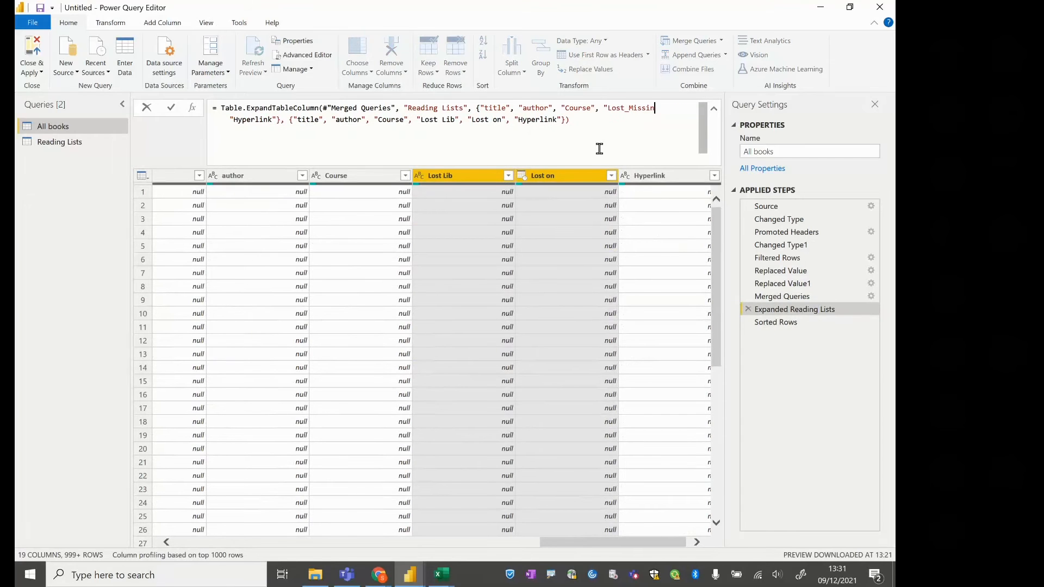
{"action": "key", "text": "BackSpace"}
{"action": "key", "text": "BackSpace"}
{"action": "key", "text": "BackSpace"}
{"action": "key", "text": "BackSpace"}
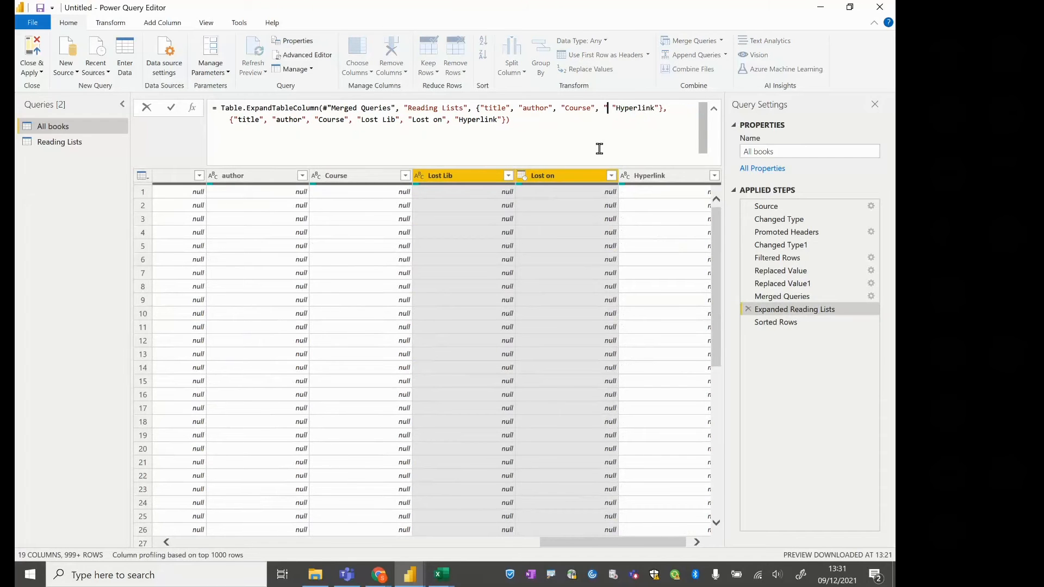
Remove "Lost Lib" and "Lost on" from the formula's output column names, commit it, and return to the Sorted Rows step
{"action": "left_click", "coordinate": [599, 149]}
{"action": "key", "text": "Left"}
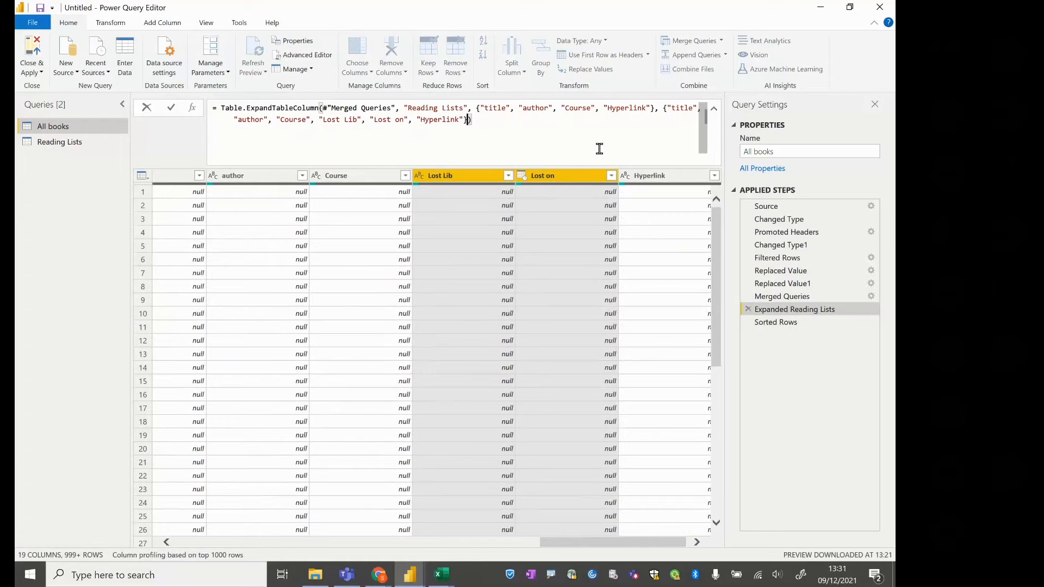
{"action": "key", "text": "Left"}
{"action": "key", "text": "Left"}
{"action": "key", "text": "Left"}
{"action": "key", "text": "Left"}
{"action": "key", "text": "BackSpace"}
{"action": "key", "text": "BackSpace"}
{"action": "key", "text": "BackSpace"}
{"action": "key", "text": "BackSpace"}
{"action": "key", "text": "BackSpace"}
{"action": "key", "text": "BackSpace"}
{"action": "key", "text": "BackSpace"}
{"action": "key", "text": "BackSpace"}
{"action": "key", "text": "BackSpace"}
{"action": "key", "text": "BackSpace"}
{"action": "key", "text": "BackSpace"}
{"action": "key", "text": "BackSpace"}
{"action": "key", "text": "BackSpace"}
{"action": "key", "text": "BackSpace"}
{"action": "key", "text": "BackSpace"}
{"action": "key", "text": "BackSpace"}
{"action": "key", "text": "BackSpace"}
{"action": "key", "text": "BackSpace"}
{"action": "key", "text": "BackSpace"}
{"action": "key", "text": "BackSpace"}
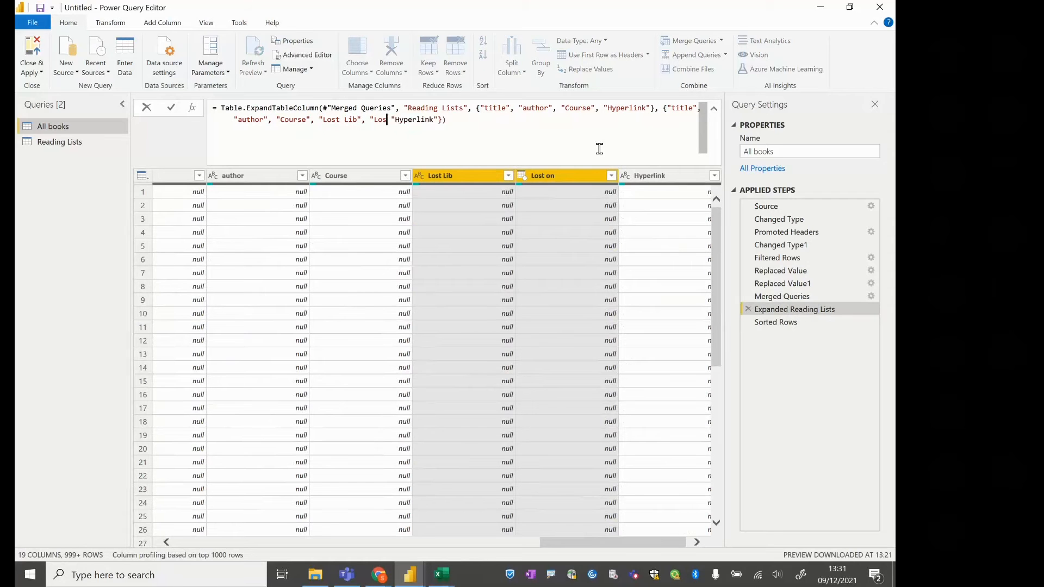
{"action": "key", "text": "BackSpace"}
{"action": "key", "text": "BackSpace"}
{"action": "key", "text": "BackSpace"}
{"action": "key", "text": "Return"}
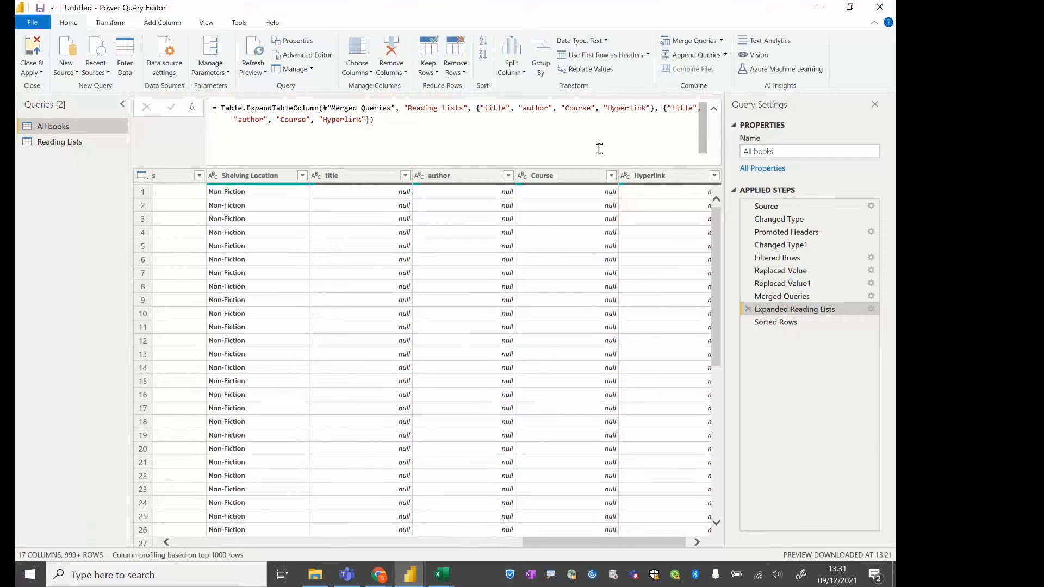
{"action": "left_click", "coordinate": [795, 326]}
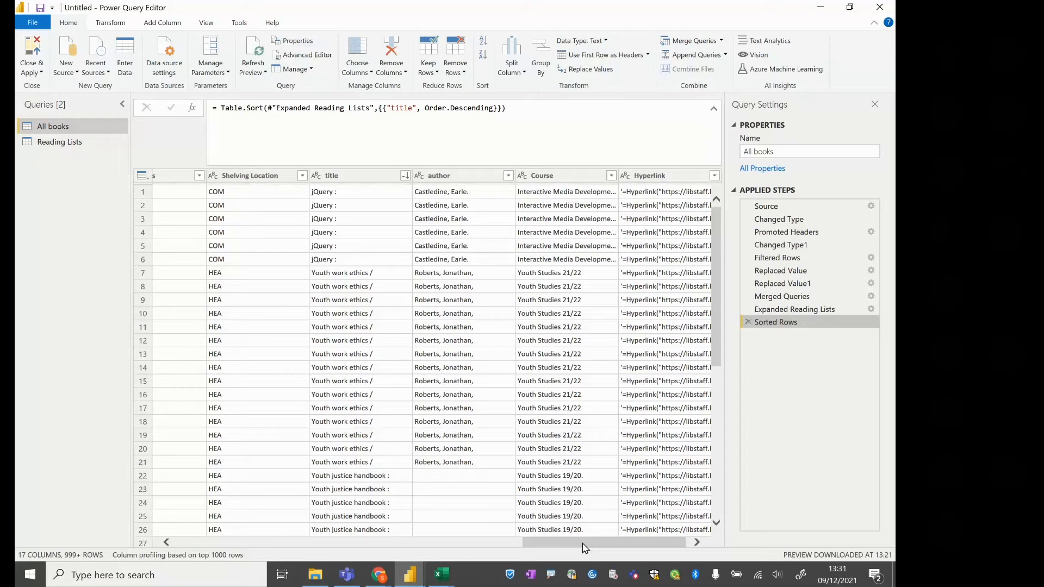
{"action": "left_click_drag", "start_coordinate": [583, 543], "coordinate": [105, 409]}
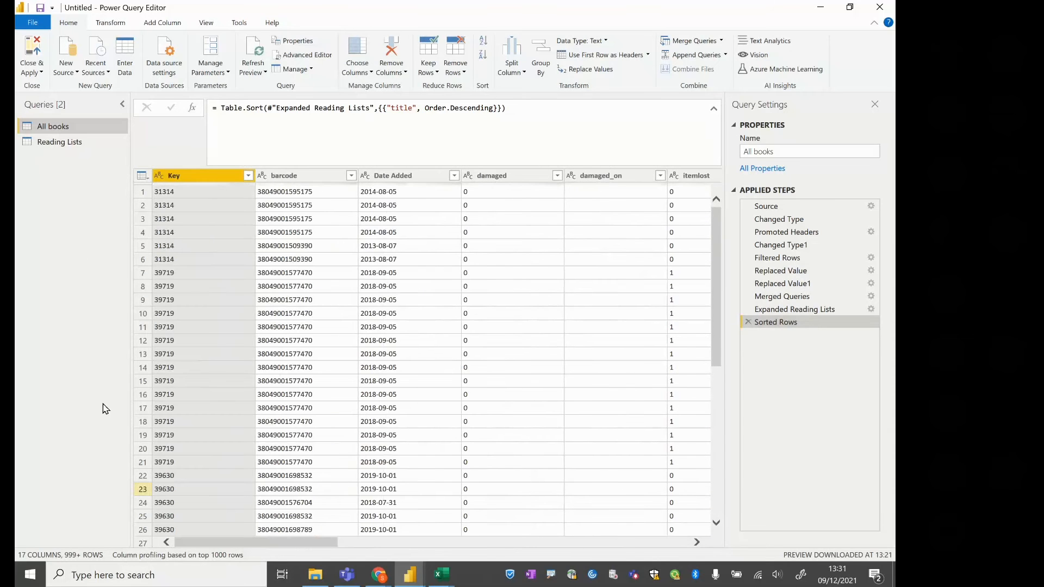
In the Reading Lists query, inspect the full text of the first row's Hyperlink value
{"action": "left_click", "coordinate": [59, 144]}
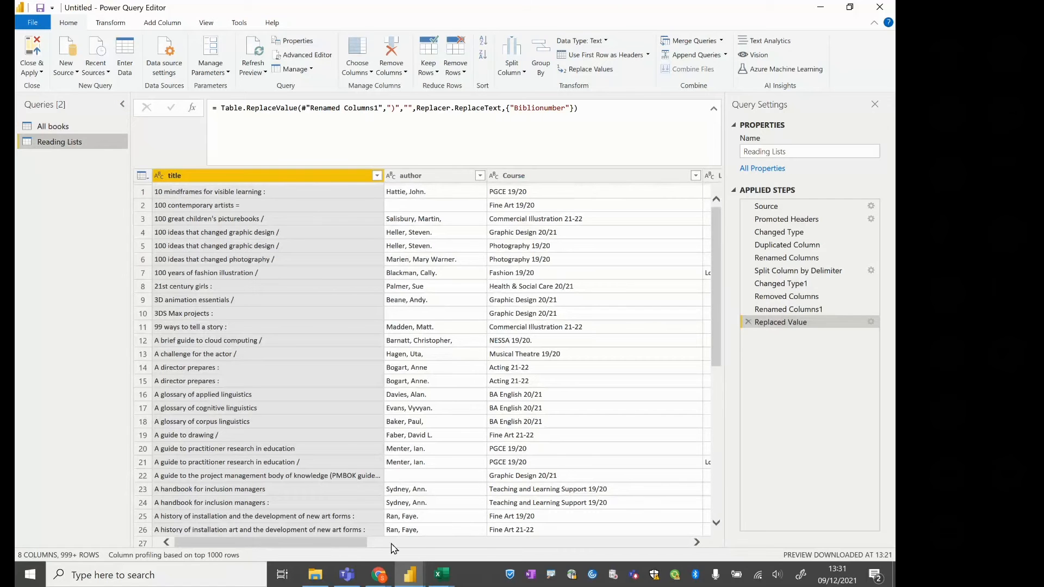
{"action": "left_click_drag", "start_coordinate": [346, 541], "coordinate": [639, 542]}
{"action": "left_click", "coordinate": [378, 180]}
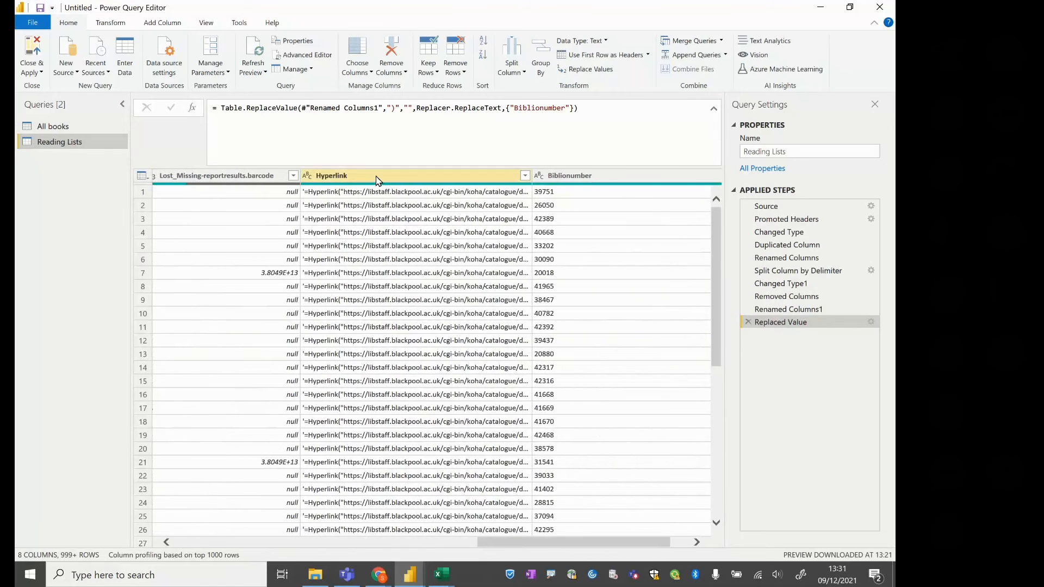
{"action": "left_click", "coordinate": [379, 181]}
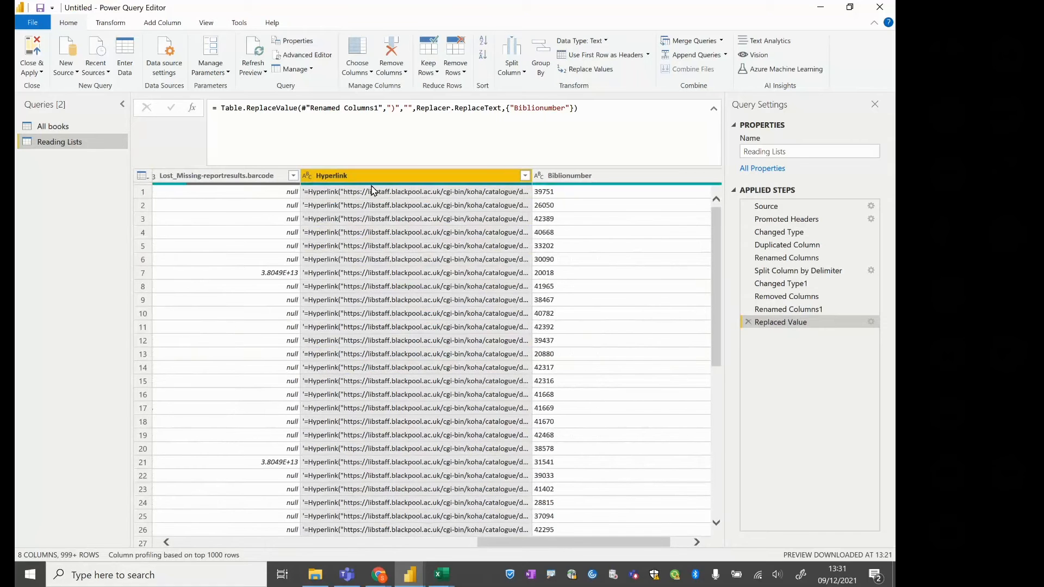
{"action": "left_click", "coordinate": [372, 192]}
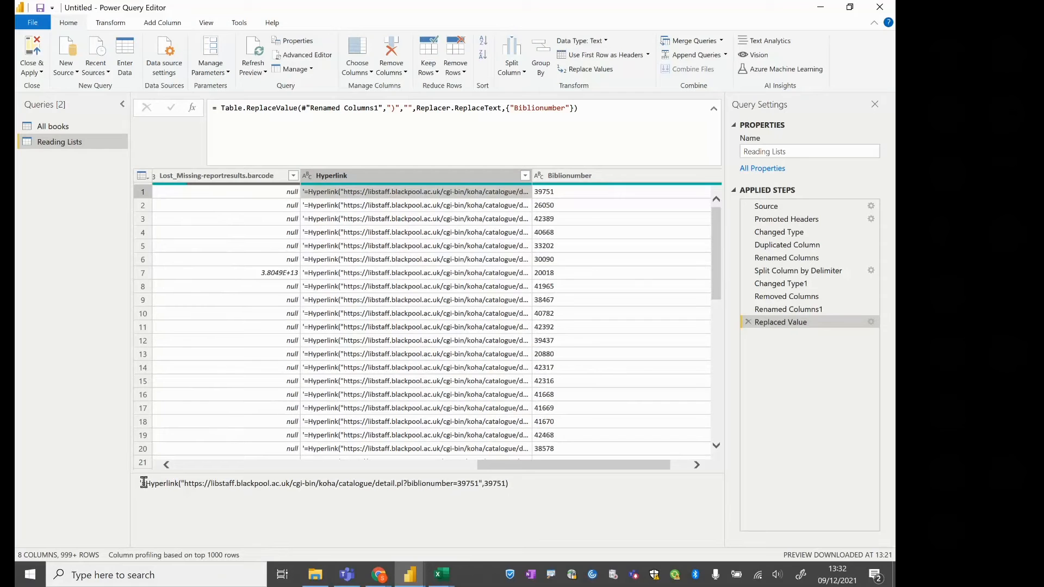
{"action": "left_click_drag", "start_coordinate": [142, 484], "coordinate": [475, 486]}
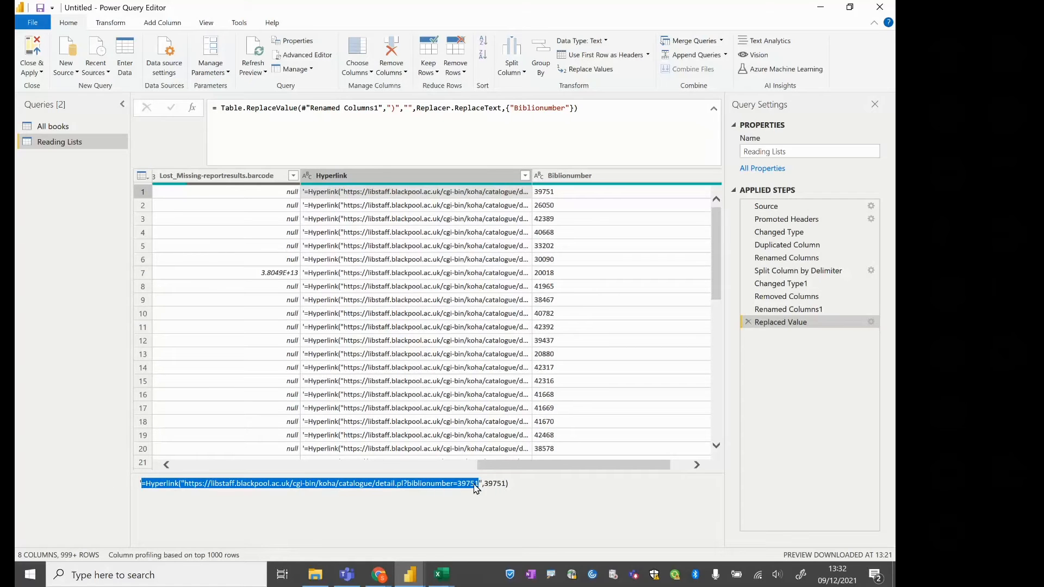
{"action": "left_click", "coordinate": [187, 486]}
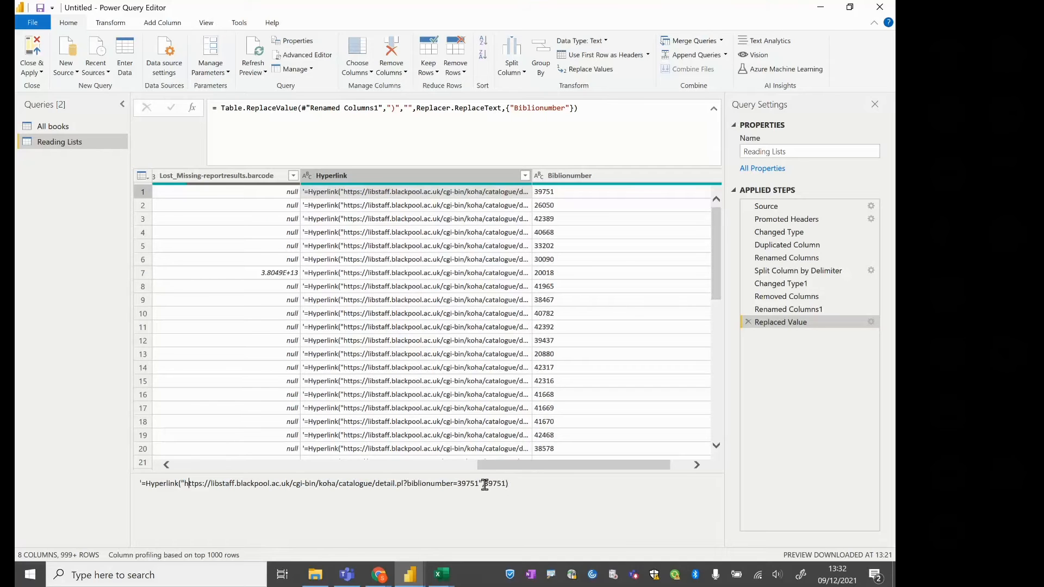
Review the first row's Biblionumber.1 and Biblionumber.2 values at the Split Column by Delimiter step, and return to Replaced Value
{"action": "left_click", "coordinate": [784, 265]}
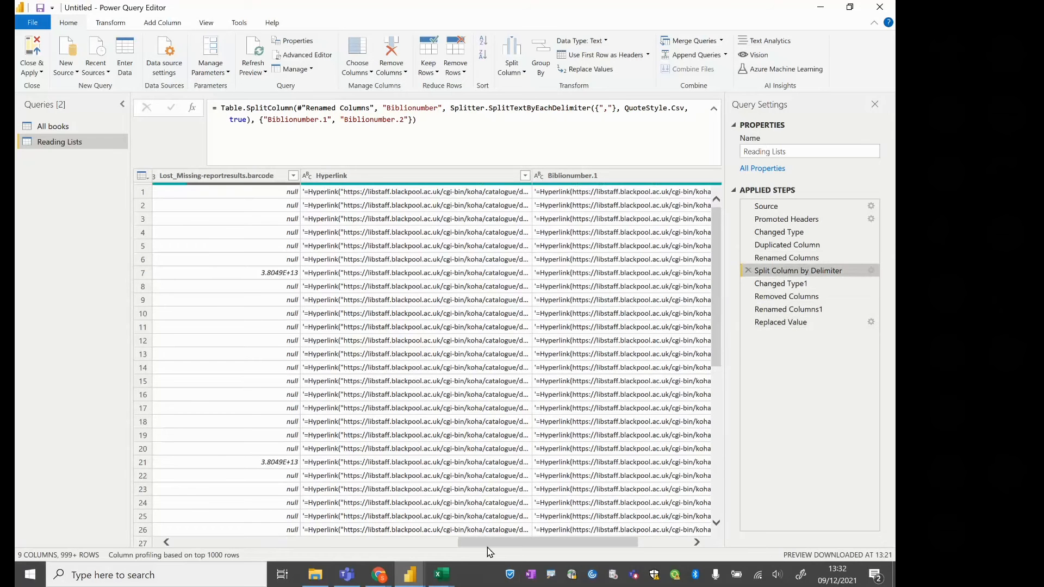
{"action": "left_click_drag", "start_coordinate": [482, 546], "coordinate": [532, 546]}
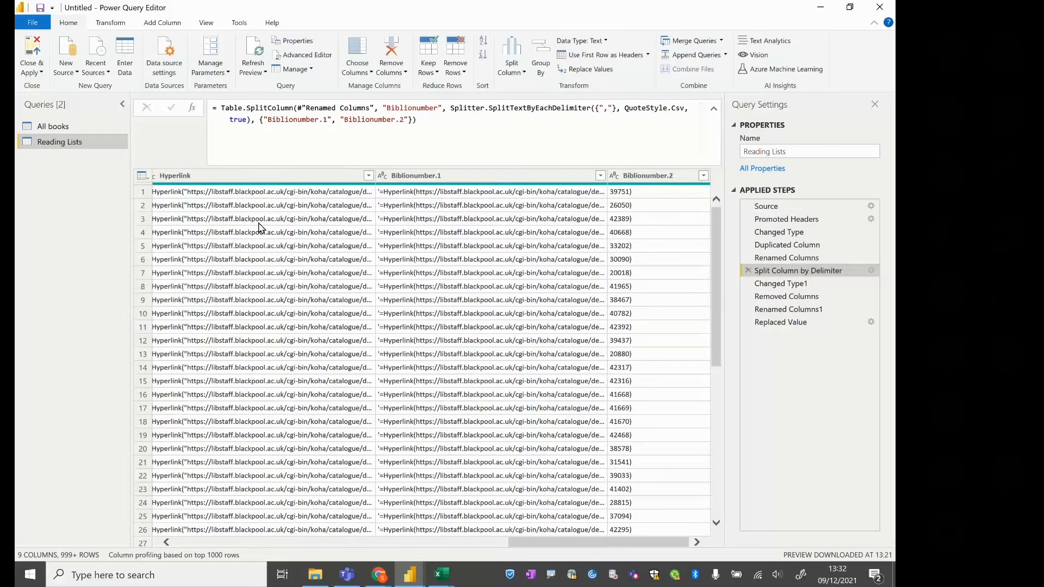
{"action": "left_click", "coordinate": [486, 195]}
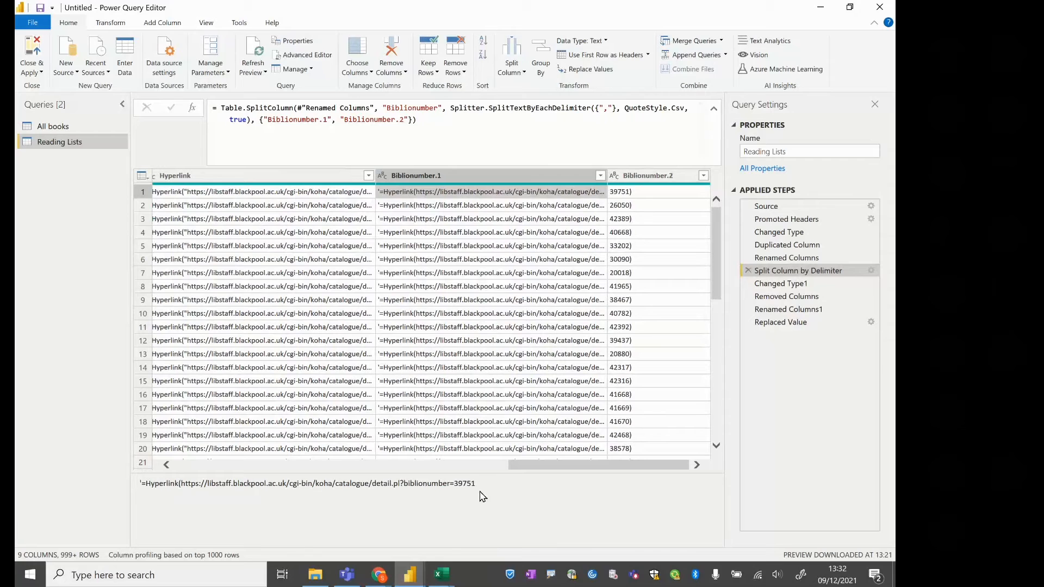
{"action": "left_click", "coordinate": [634, 195]}
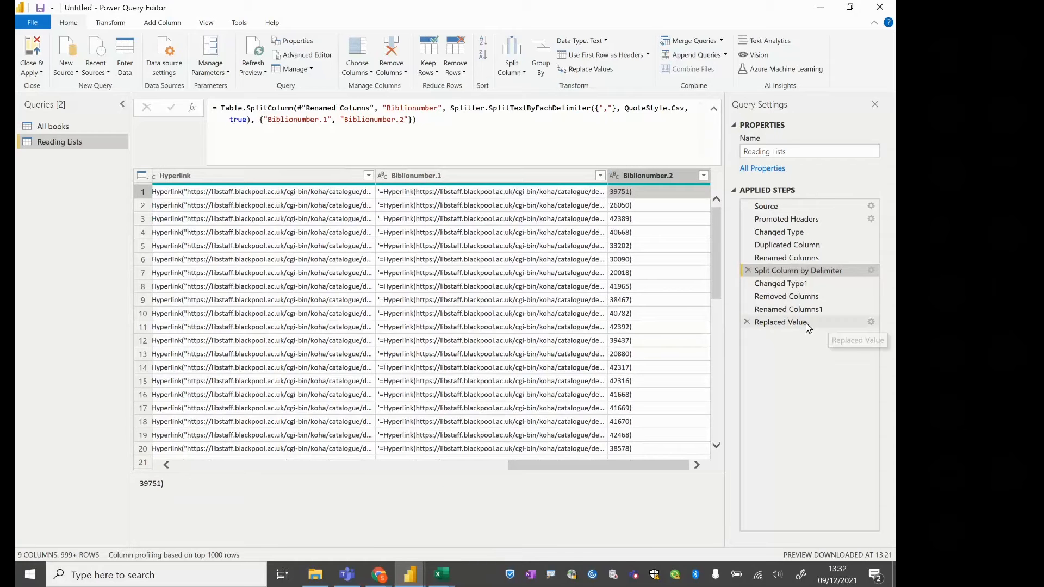
{"action": "left_click", "coordinate": [775, 324]}
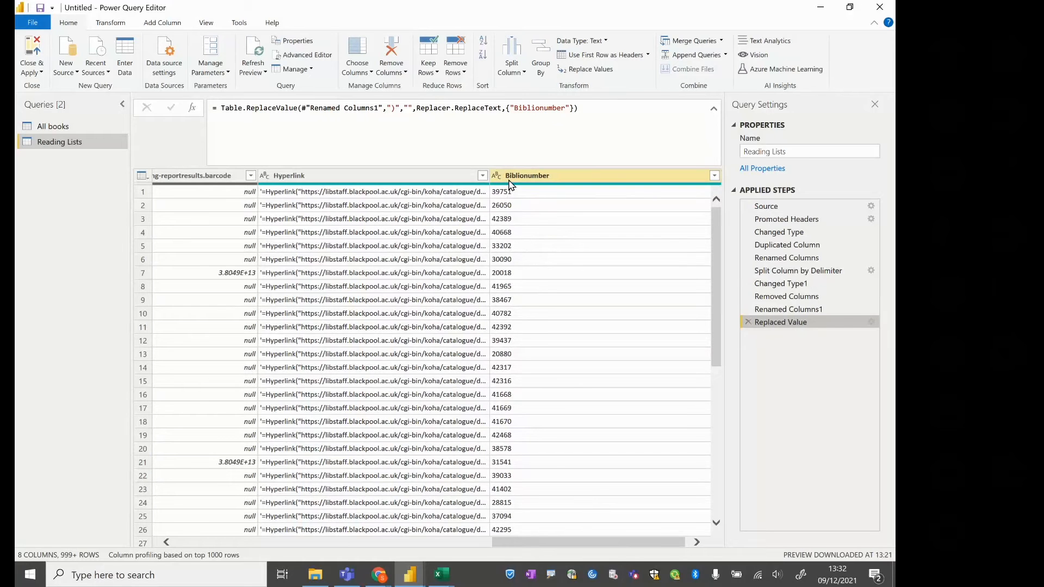
Try to add barcode and Lost_Missing-reportresults.barcode as a second matching pair in the All books merge
{"action": "left_click", "coordinate": [46, 126]}
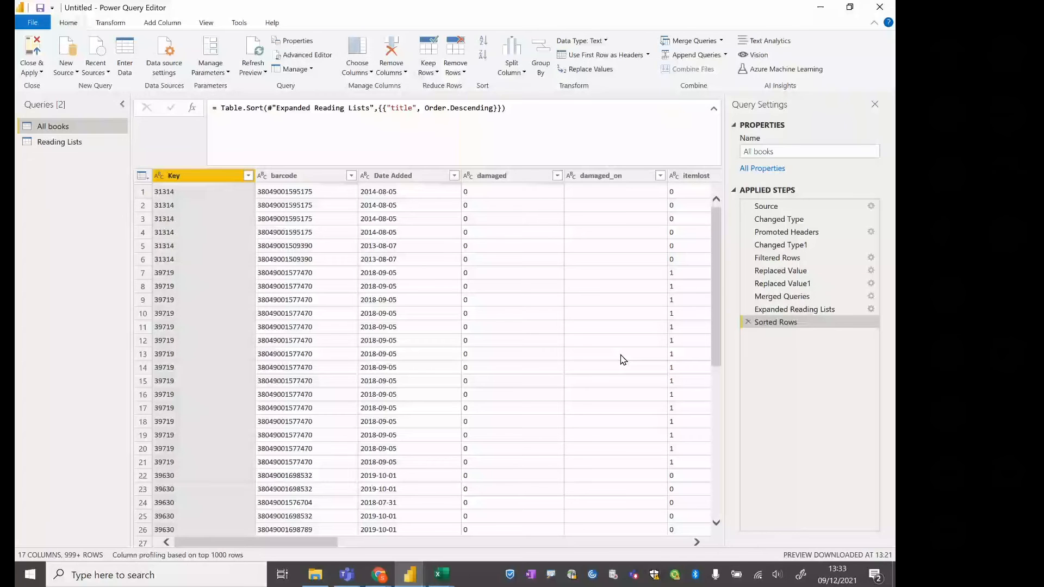
{"action": "double_click", "coordinate": [787, 297]}
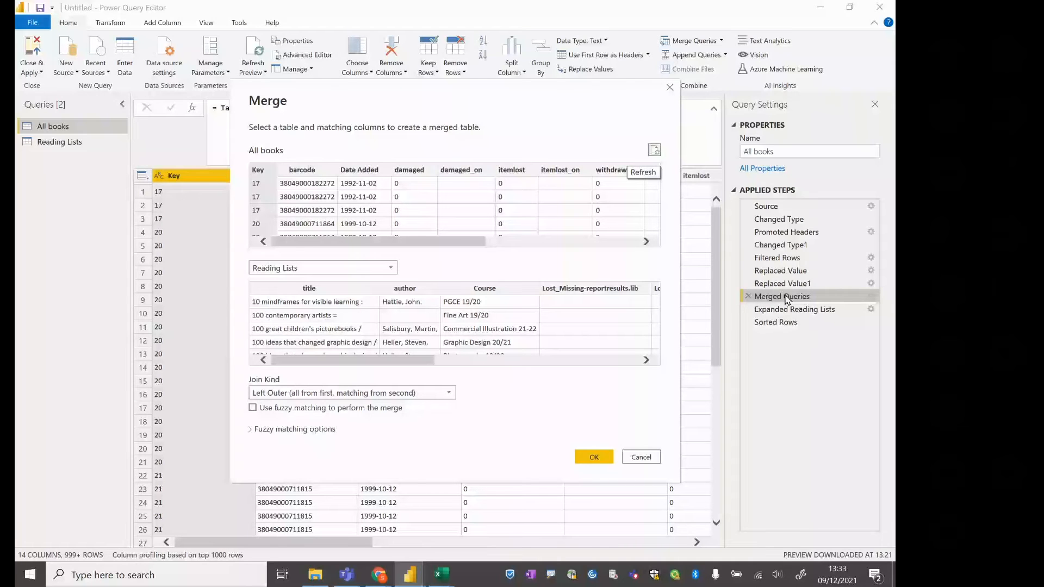
{"action": "left_click", "coordinate": [520, 361]}
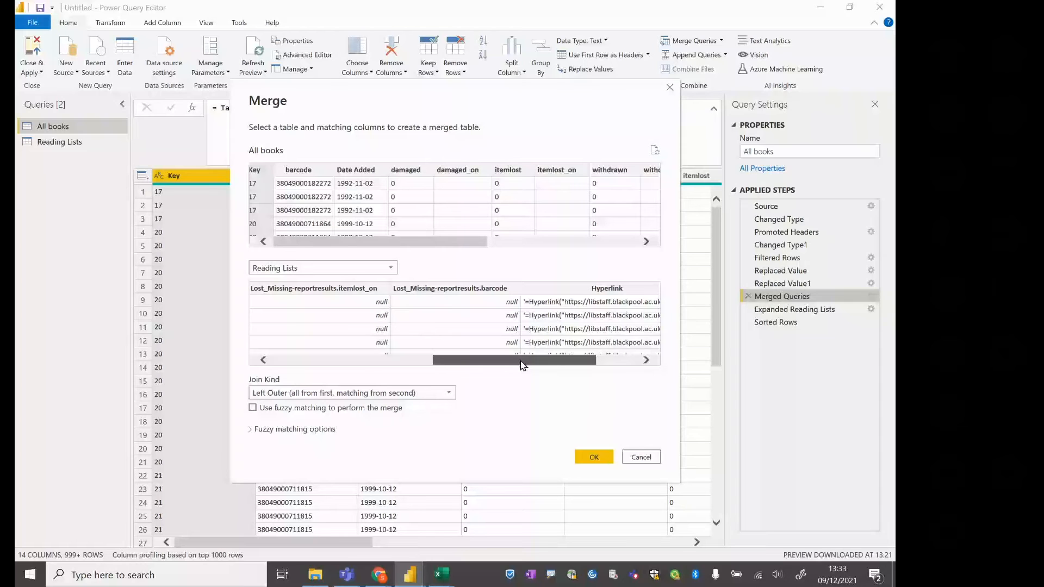
{"action": "left_click", "coordinate": [306, 171], "text": "ctrl"}
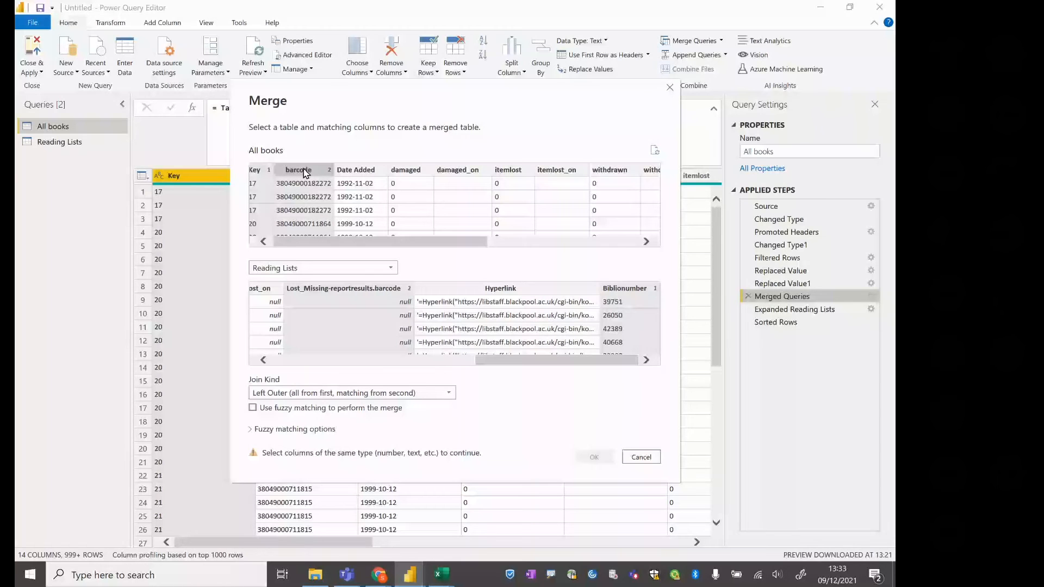
{"action": "left_click", "coordinate": [641, 457]}
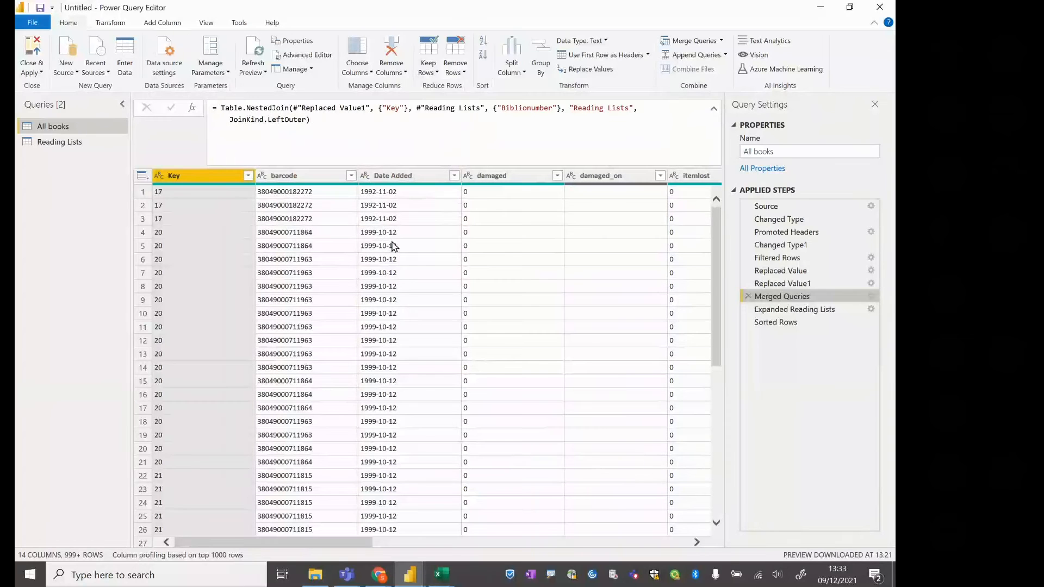
In the Reading Lists query, change the data type of the Lost_Missing-reportresults.barcode column to Text
{"action": "left_click", "coordinate": [81, 143]}
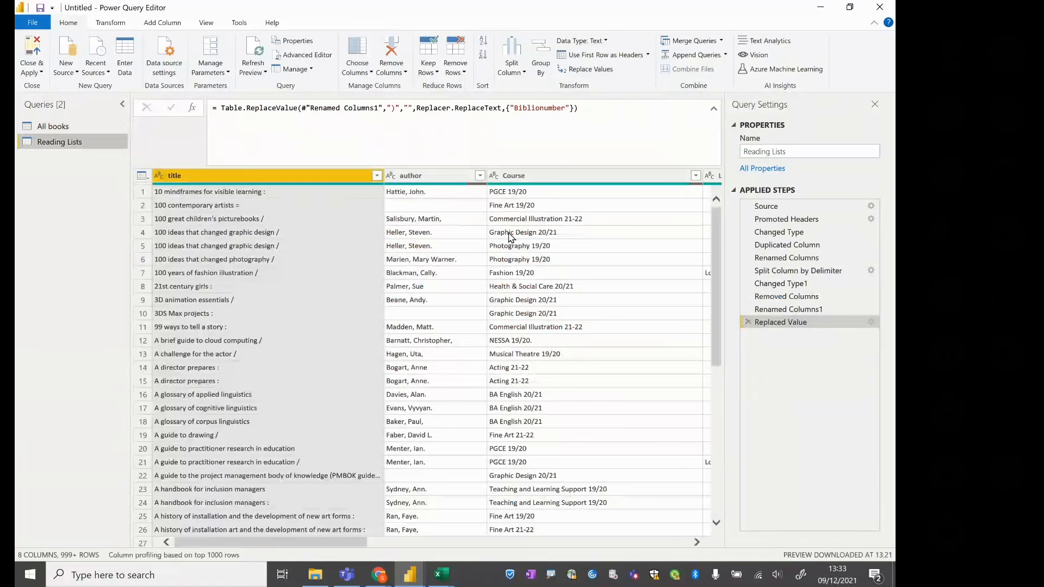
{"action": "left_click_drag", "start_coordinate": [303, 543], "coordinate": [521, 544]}
{"action": "left_click", "coordinate": [497, 176]}
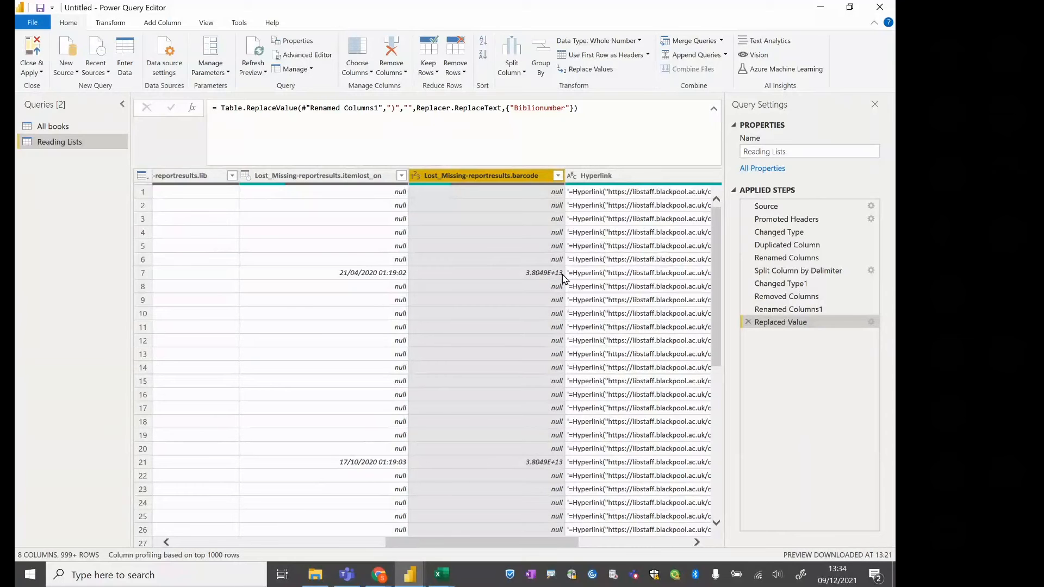
{"action": "left_click", "coordinate": [641, 42]}
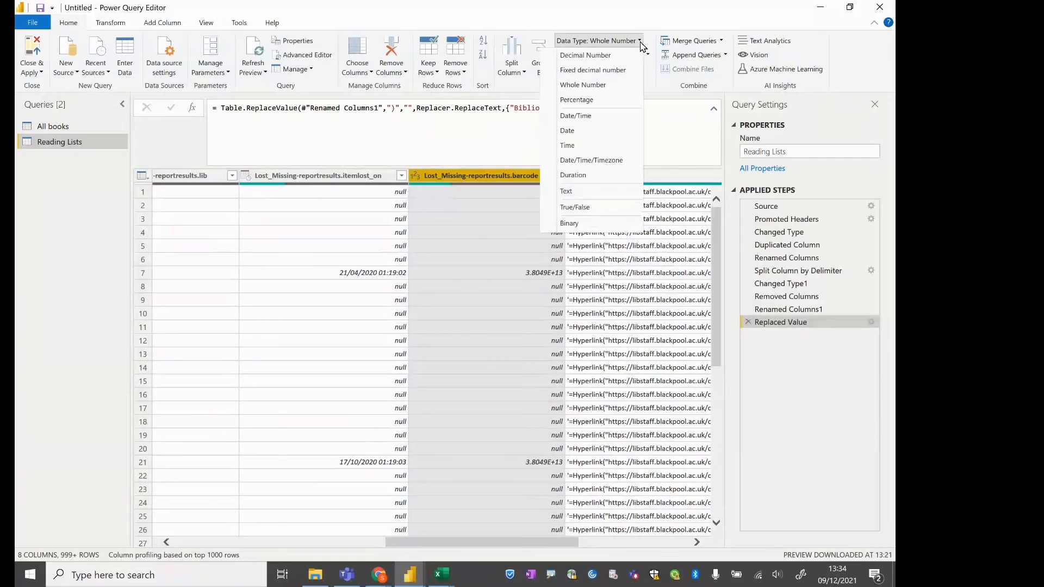
{"action": "left_click", "coordinate": [607, 194]}
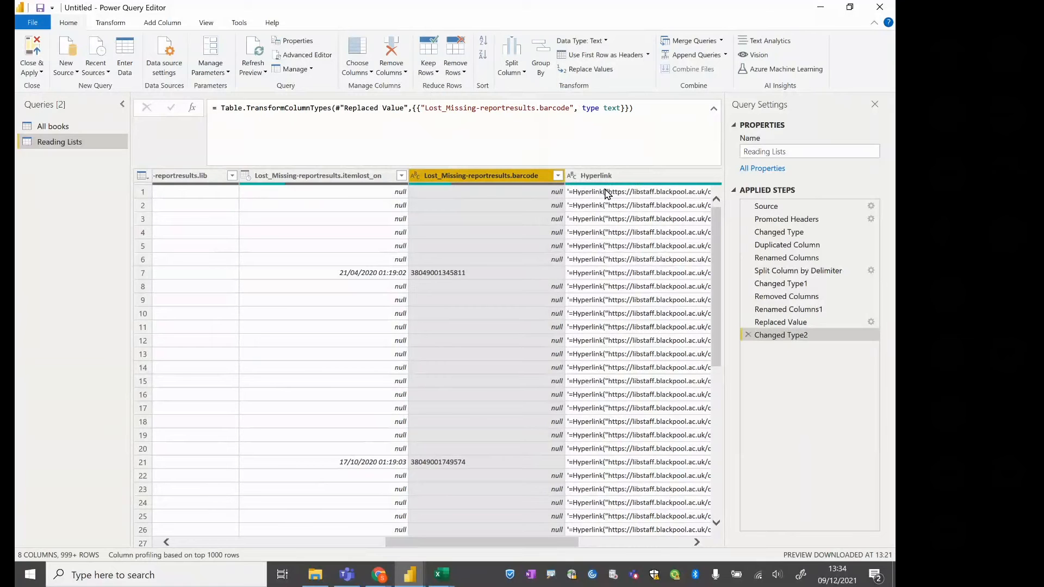
Edit the All books merge to match Key with Biblionumber and barcode with Lost_Missing-reportresults.barcode, using a Left Outer join
{"action": "left_click", "coordinate": [53, 128]}
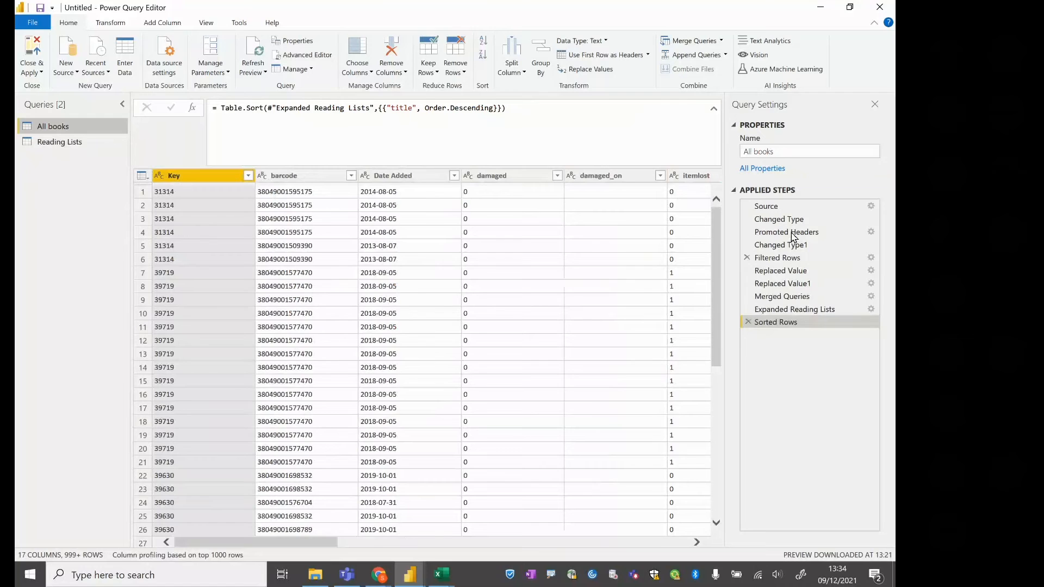
{"action": "double_click", "coordinate": [768, 298]}
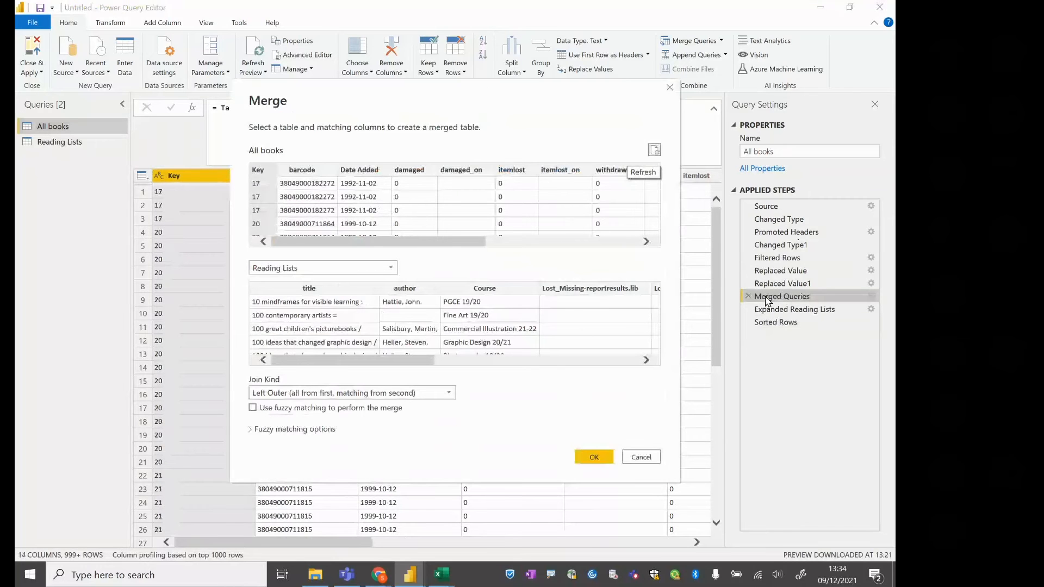
{"action": "left_click", "coordinate": [313, 171], "text": "ctrl"}
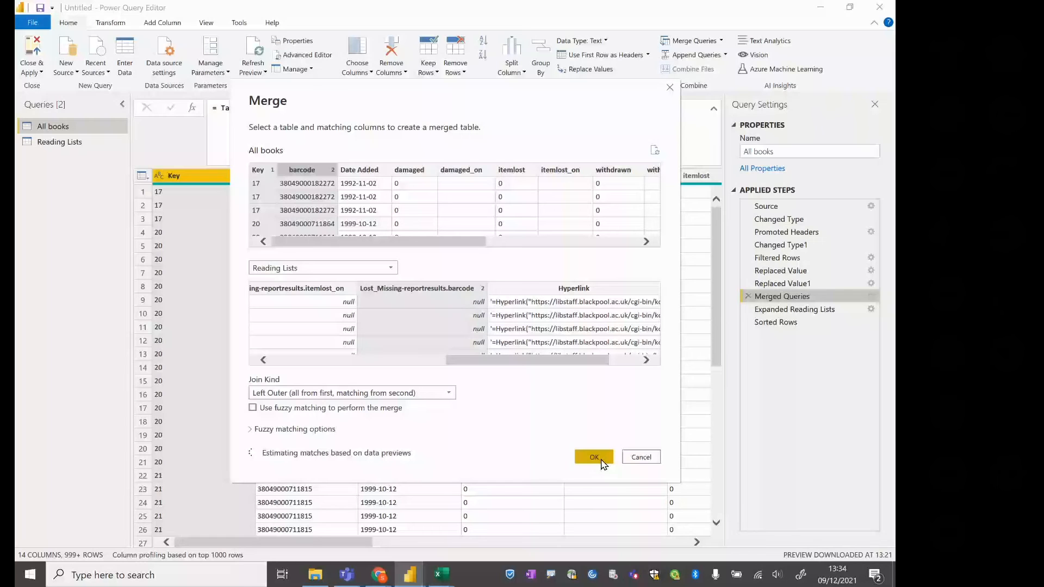
{"action": "left_click", "coordinate": [598, 460]}
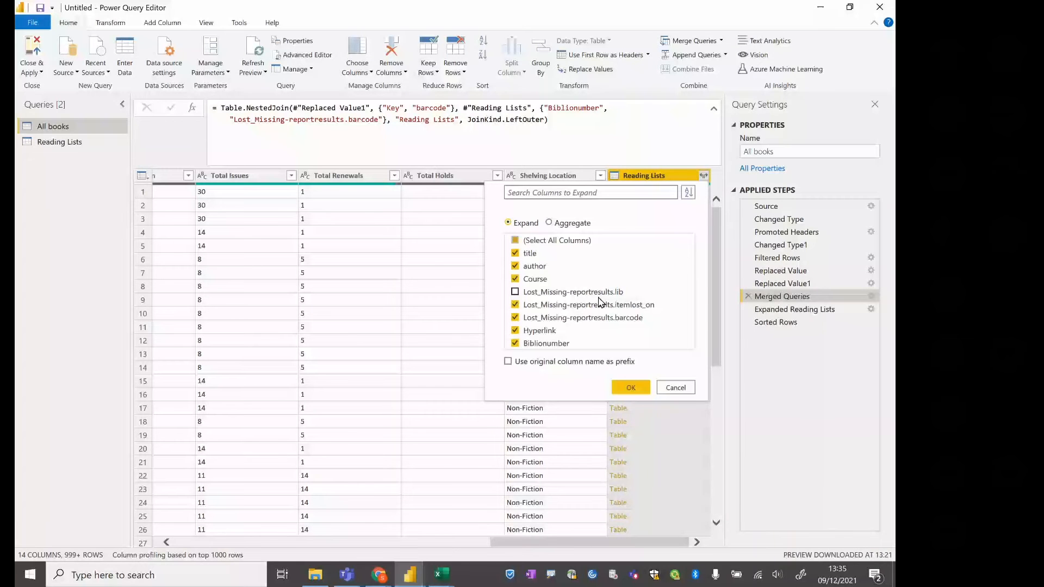
Recheck the matching columns in the All books merge settings and return to the Sorted Rows step
{"action": "left_click", "coordinate": [787, 303]}
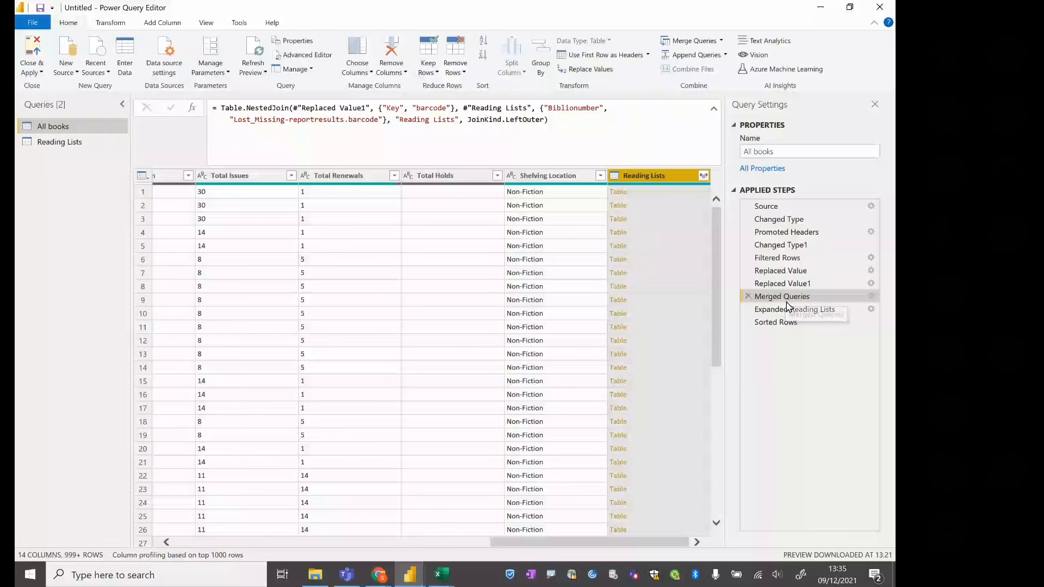
{"action": "double_click", "coordinate": [787, 302]}
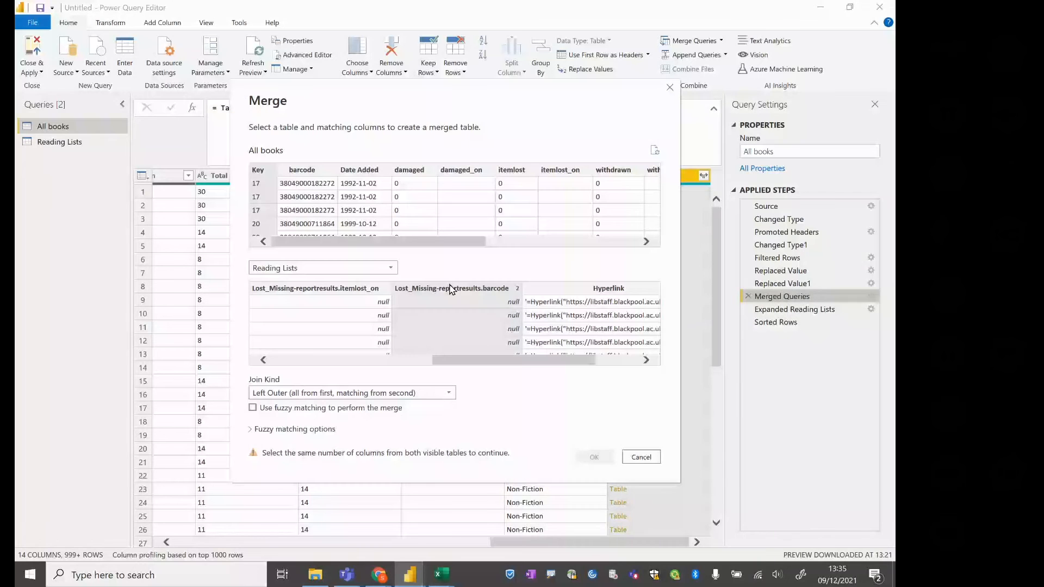
{"action": "key", "text": "Escape"}
{"action": "left_click", "coordinate": [775, 323]}
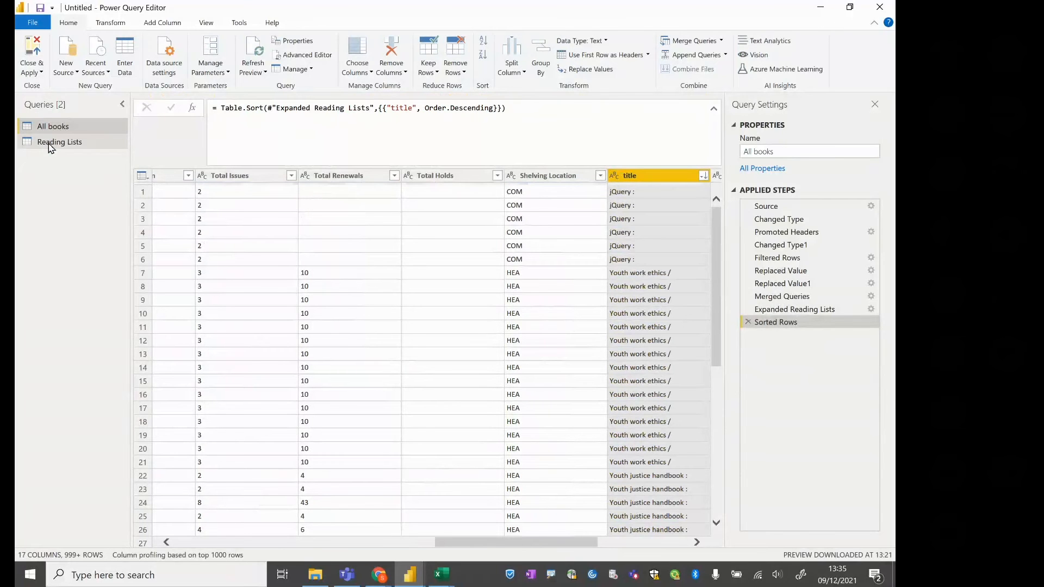
Disable load for the Reading Lists query, select All books, and close the query editor with the changes applied
{"action": "right_click", "coordinate": [50, 146]}
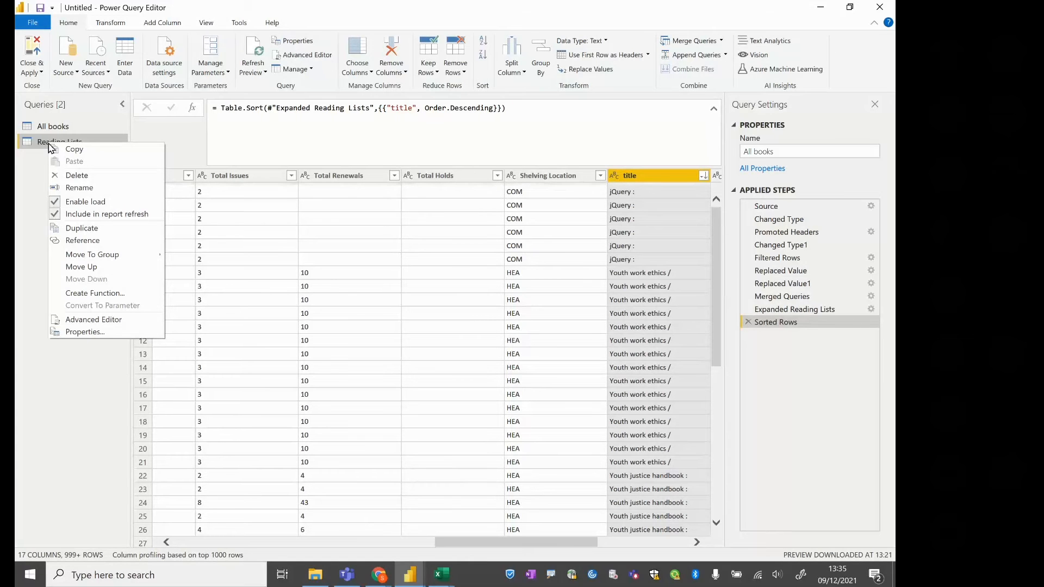
{"action": "left_click", "coordinate": [98, 203]}
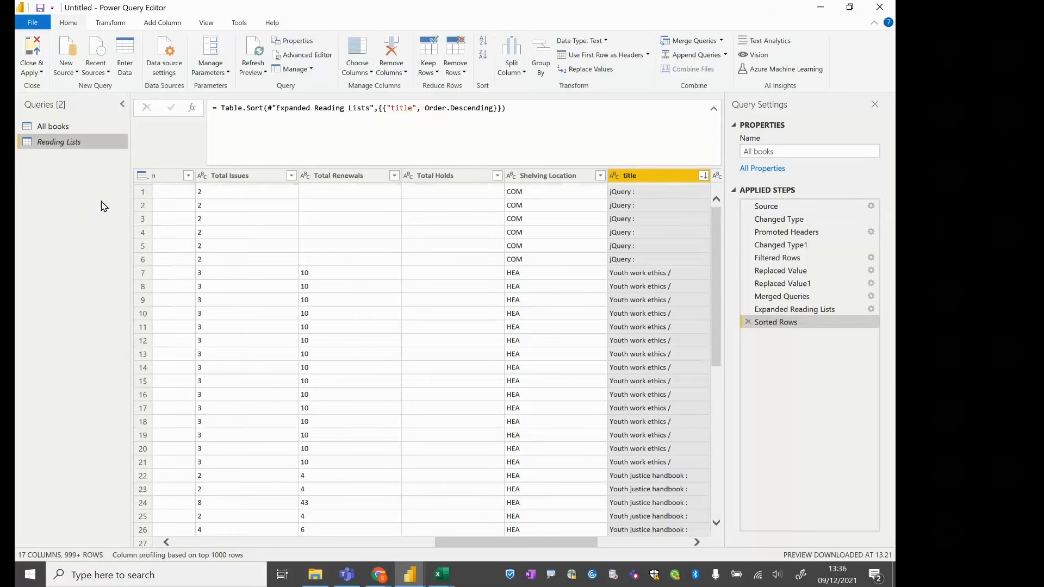
{"action": "left_click", "coordinate": [49, 127]}
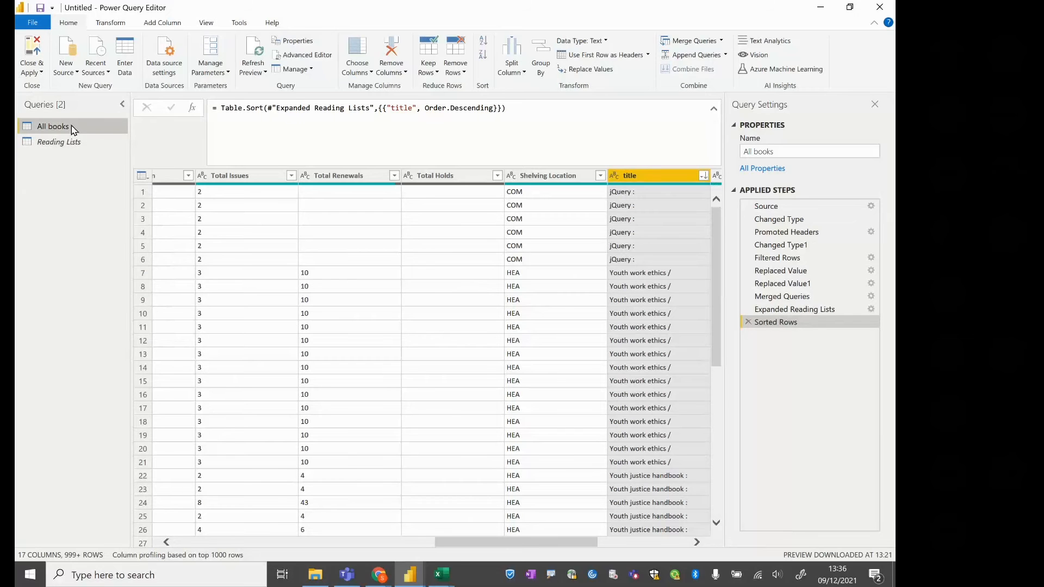
{"action": "left_click", "coordinate": [37, 51]}
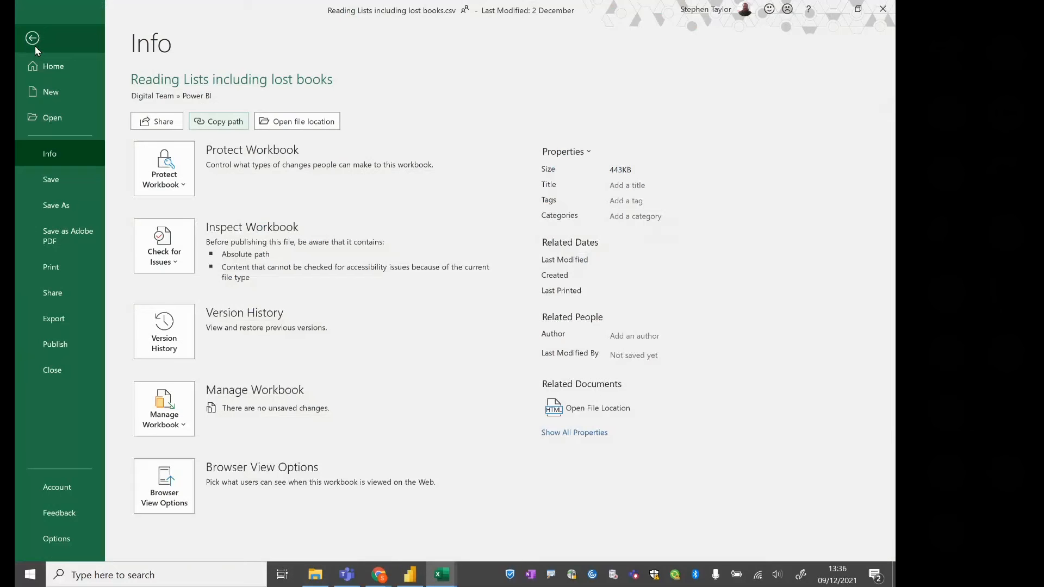
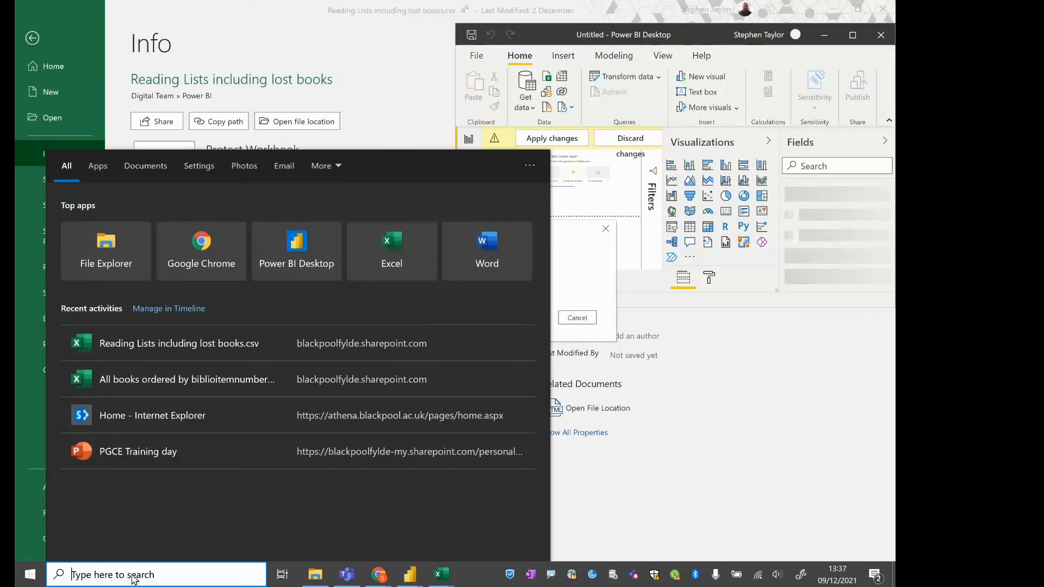
Launch a second Power BI Desktop window and open LRC Usage.pbix from the Downloads folder
{"action": "type", "text": "po"}
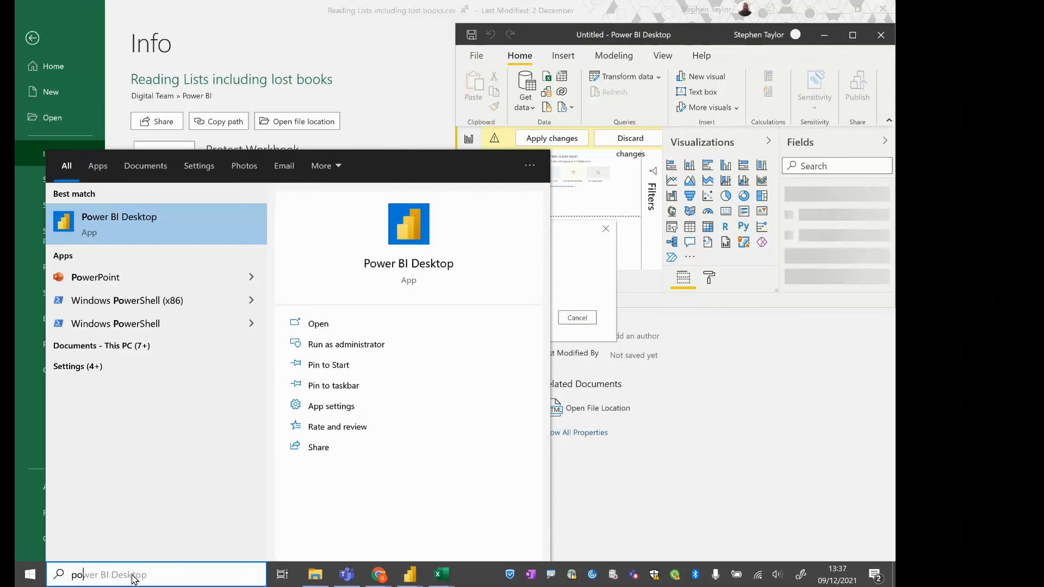
{"action": "type", "text": "wer"}
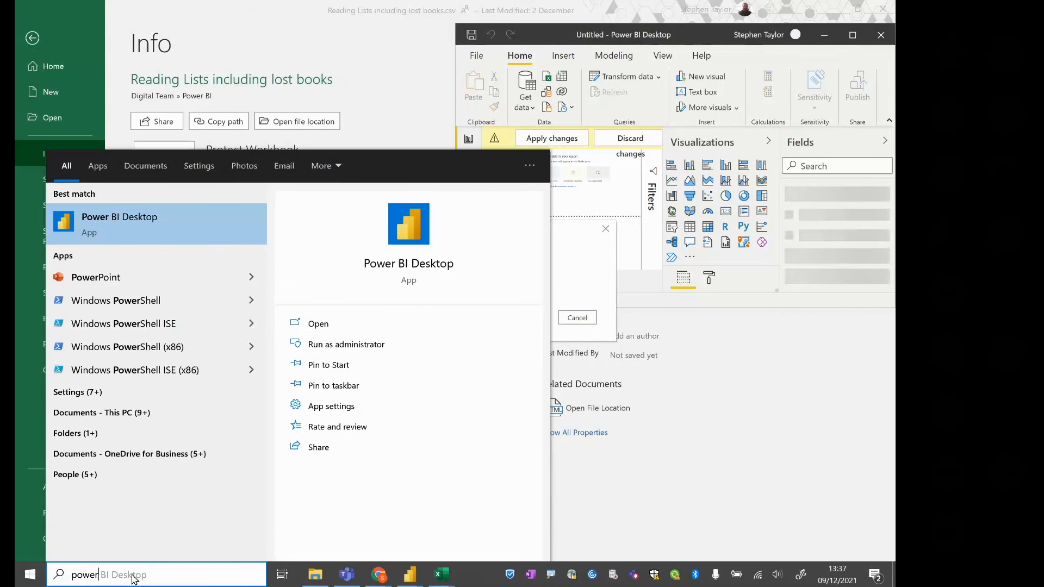
{"action": "key", "text": "Escape"}
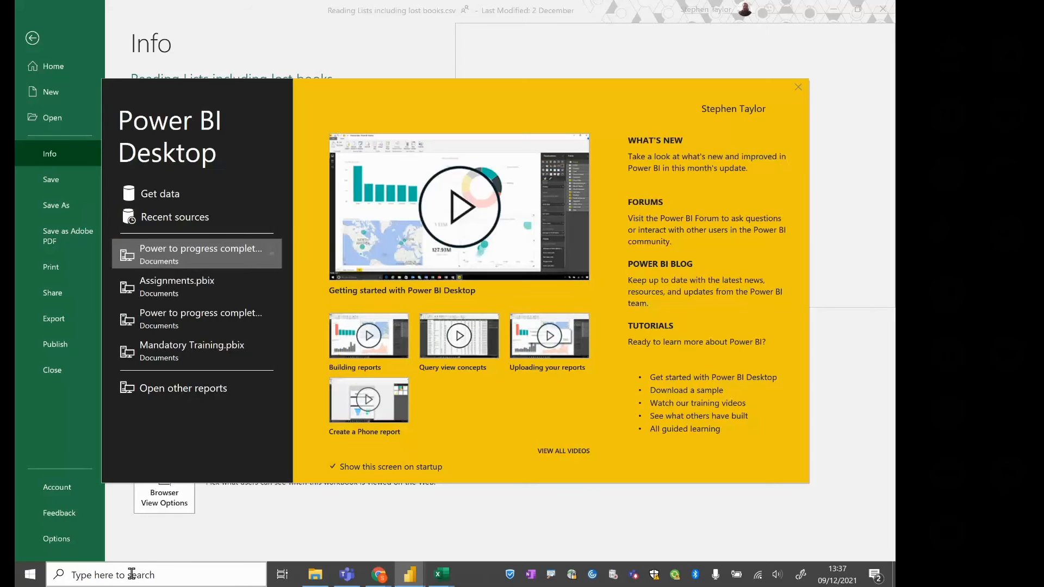
{"action": "left_click", "coordinate": [153, 387]}
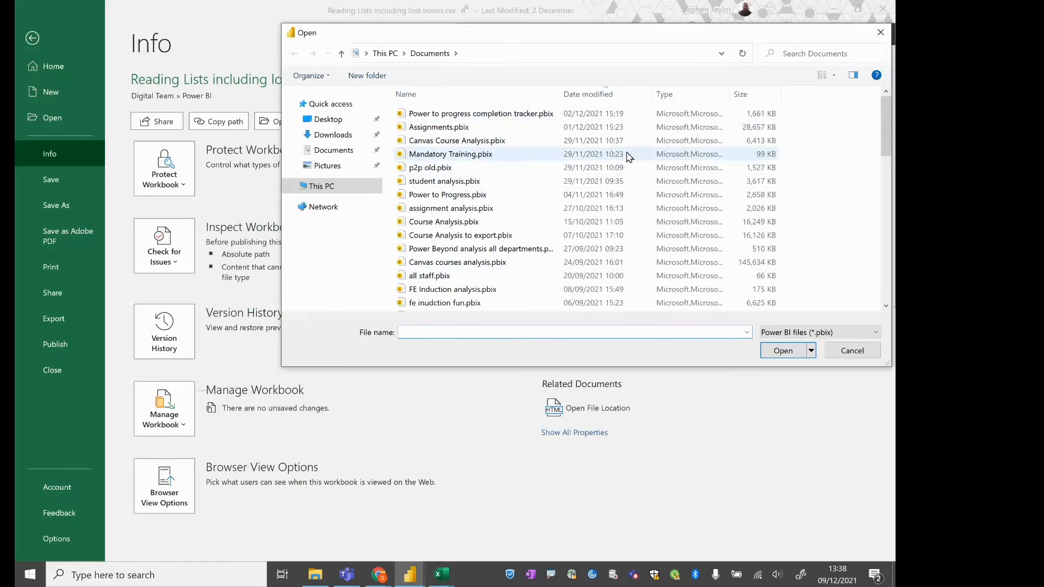
{"action": "mouse_move", "coordinate": [884, 120]}
{"action": "left_mouse_down"}
{"action": "mouse_move", "coordinate": [886, 180]}
{"action": "mouse_move", "coordinate": [886, 122]}
{"action": "left_mouse_up"}
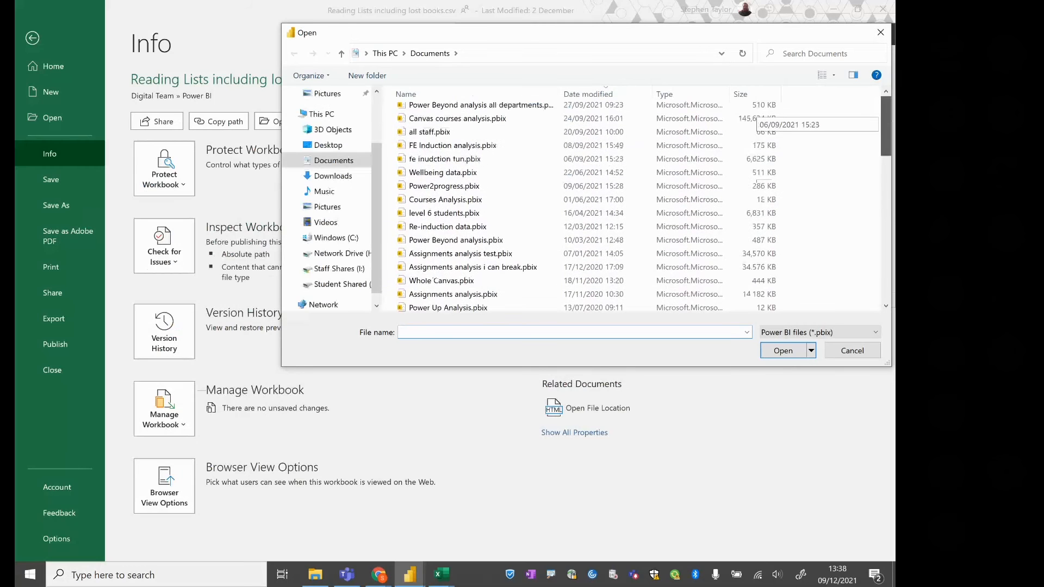
{"action": "left_click", "coordinate": [338, 182]}
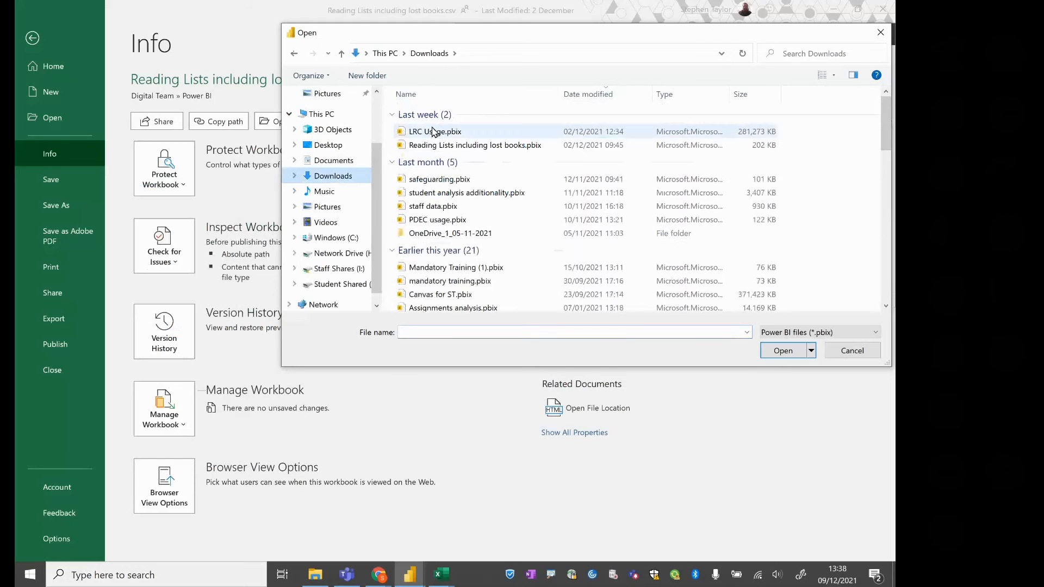
{"action": "left_click", "coordinate": [433, 132]}
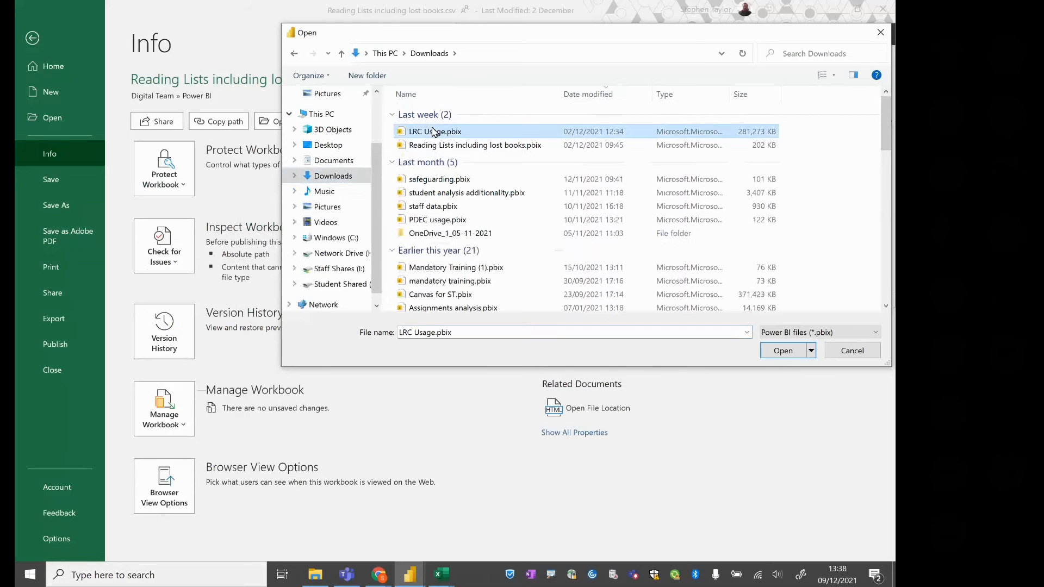
{"action": "double_click", "coordinate": [433, 133]}
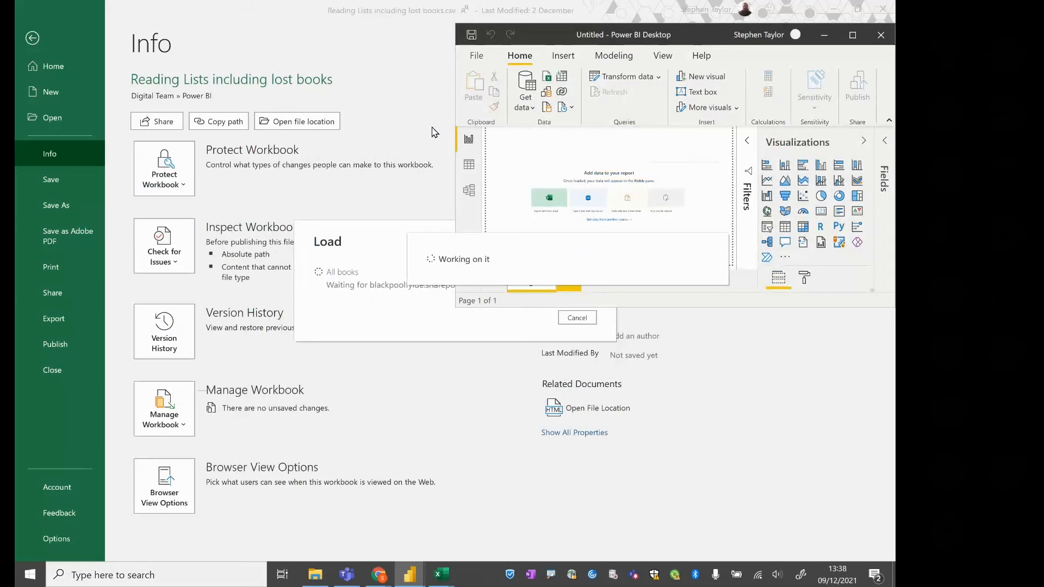
Close the Reading Lists and All books CSV files in Excel and check the open Power BI Desktop windows
{"action": "left_click", "coordinate": [342, 71]}
{"action": "left_click", "coordinate": [876, 8]}
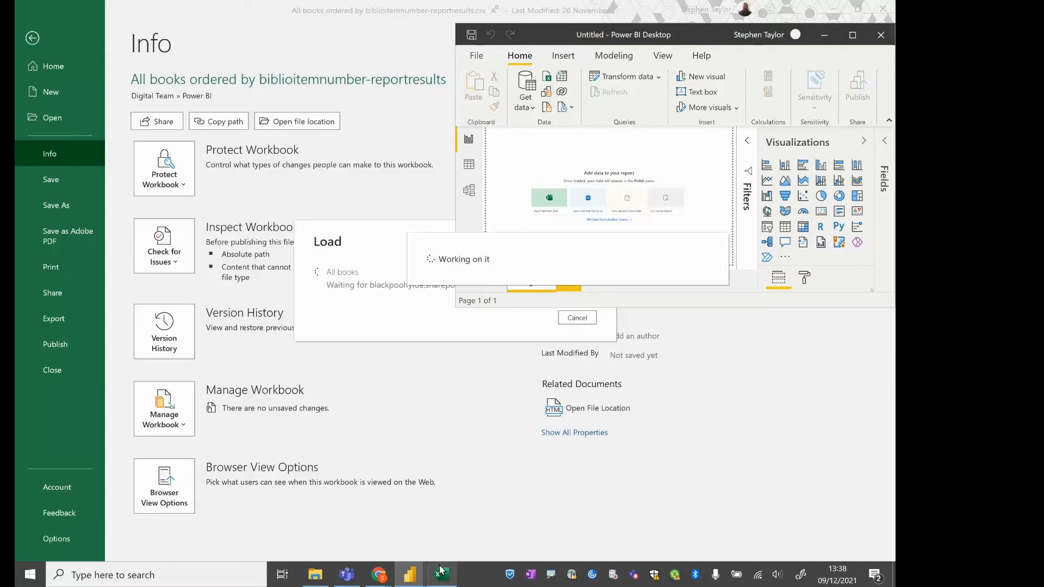
{"action": "left_click", "coordinate": [885, 17]}
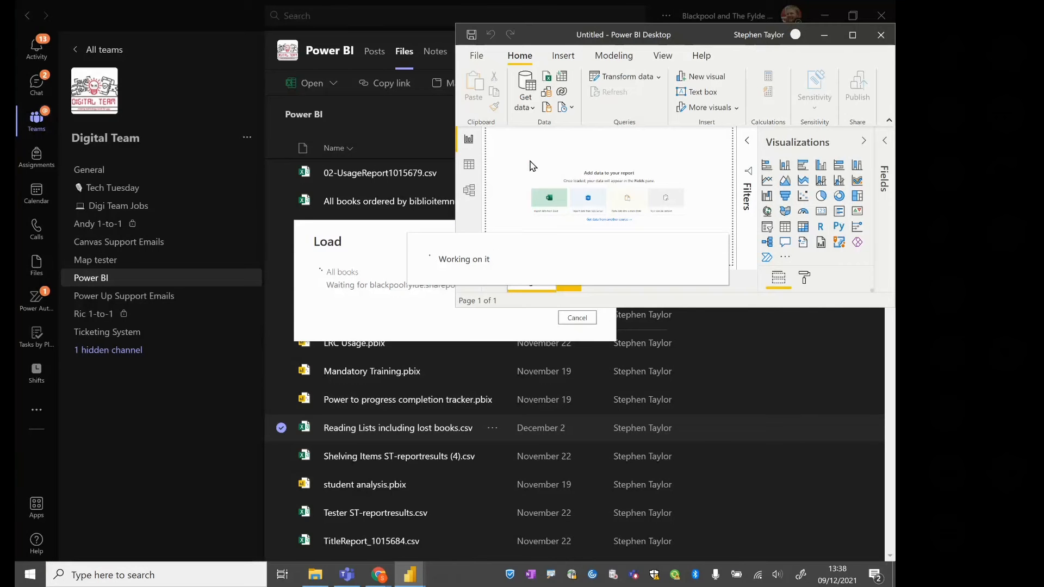
{"action": "mouse_move", "coordinate": [414, 583]}
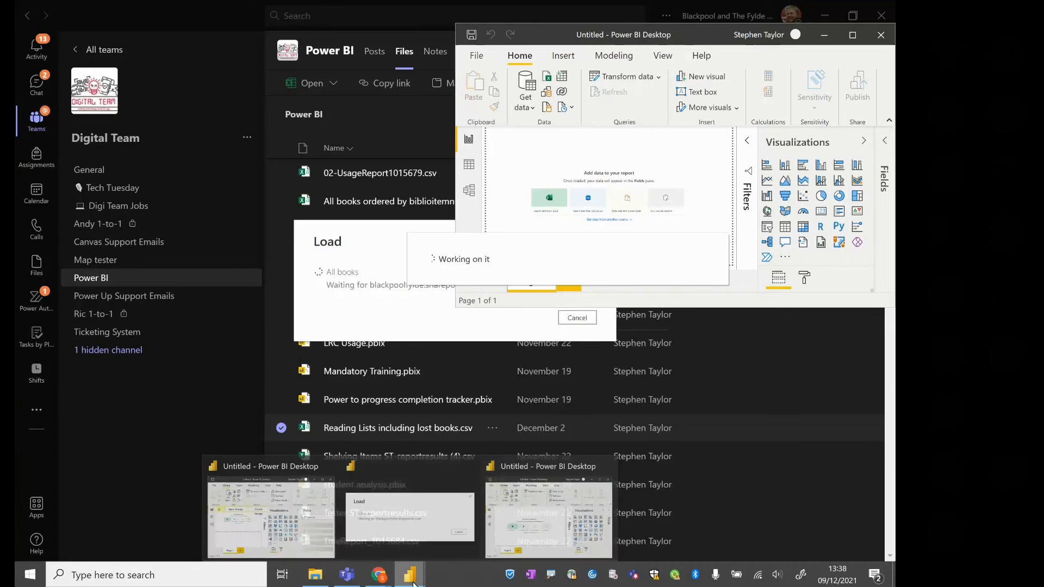
{"action": "mouse_move", "coordinate": [505, 515]}
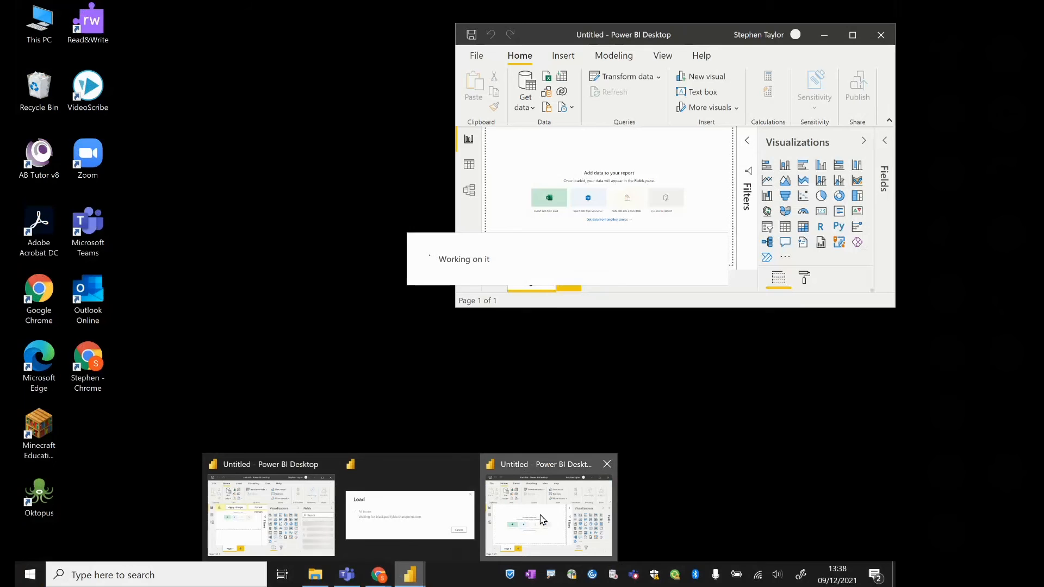
{"action": "left_click", "coordinate": [541, 519]}
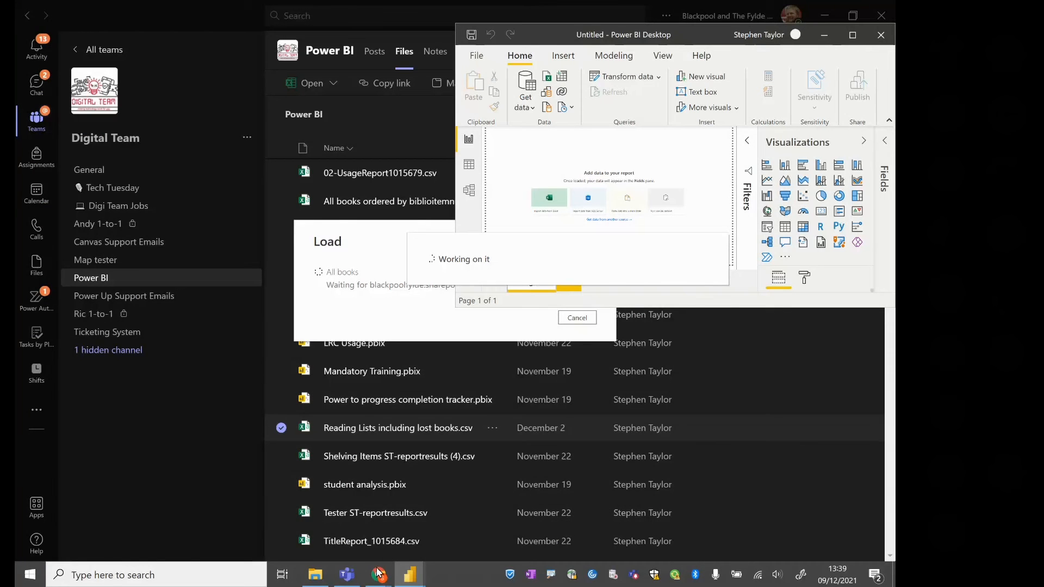
Switch to Chrome, open the Power BI service in a new tab, and open the BI-3f Canvas Footprint workspace
{"action": "mouse_move", "coordinate": [379, 571]}
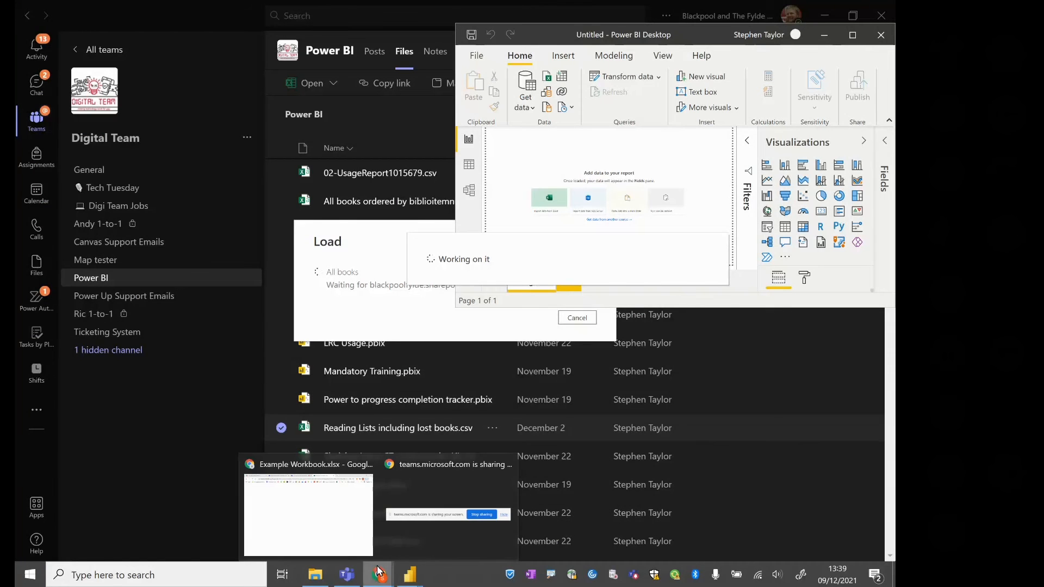
{"action": "left_click", "coordinate": [355, 546]}
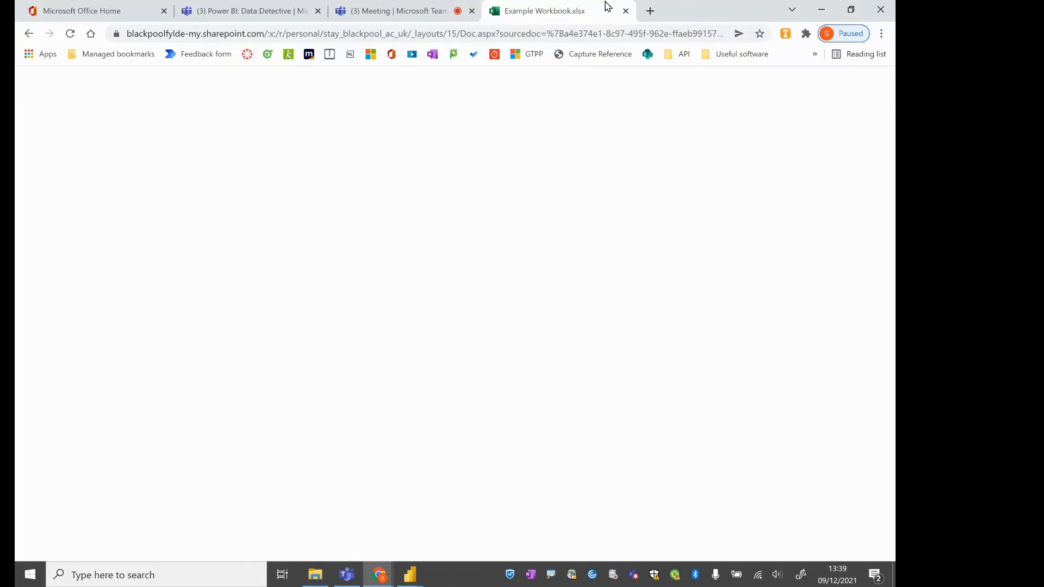
{"action": "left_click", "coordinate": [651, 11]}
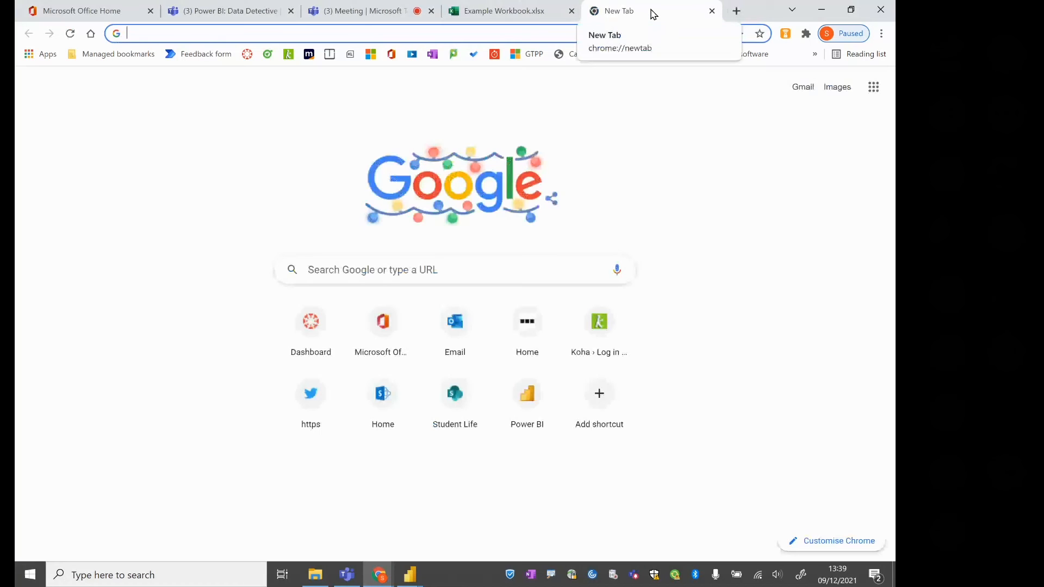
{"action": "type", "text": "power"}
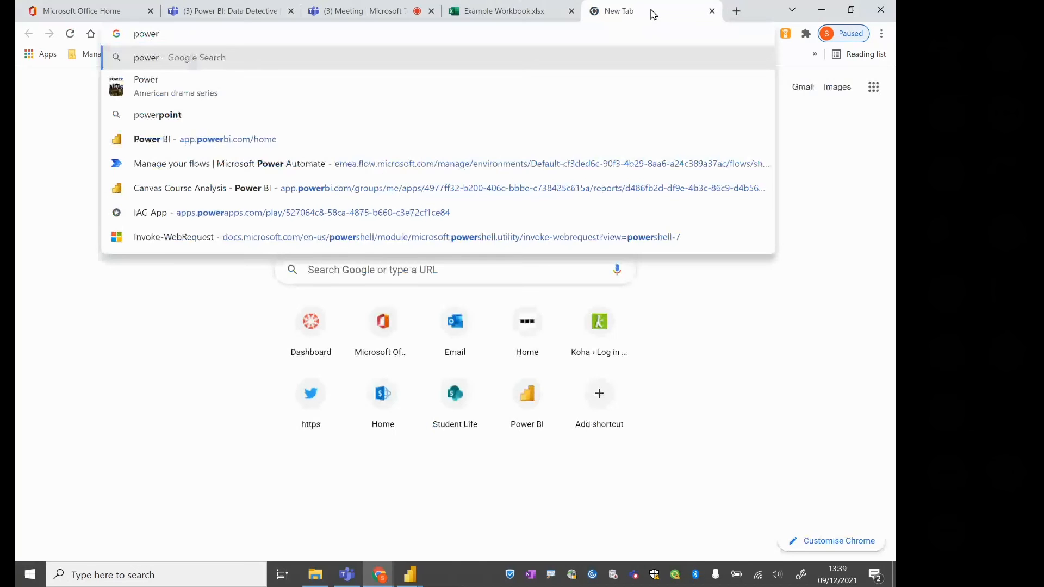
{"action": "left_click", "coordinate": [227, 140]}
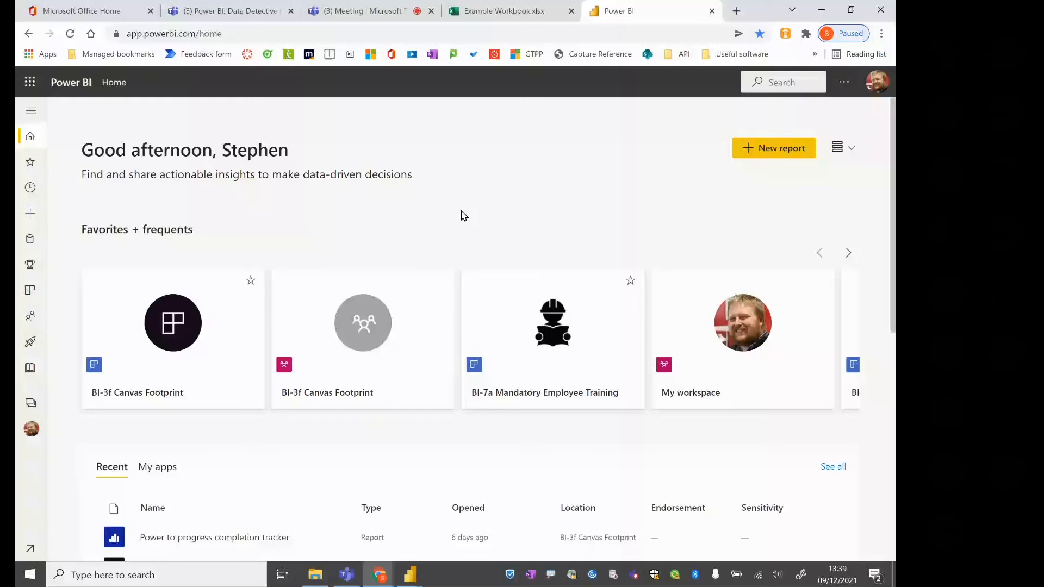
{"action": "left_click", "coordinate": [363, 354]}
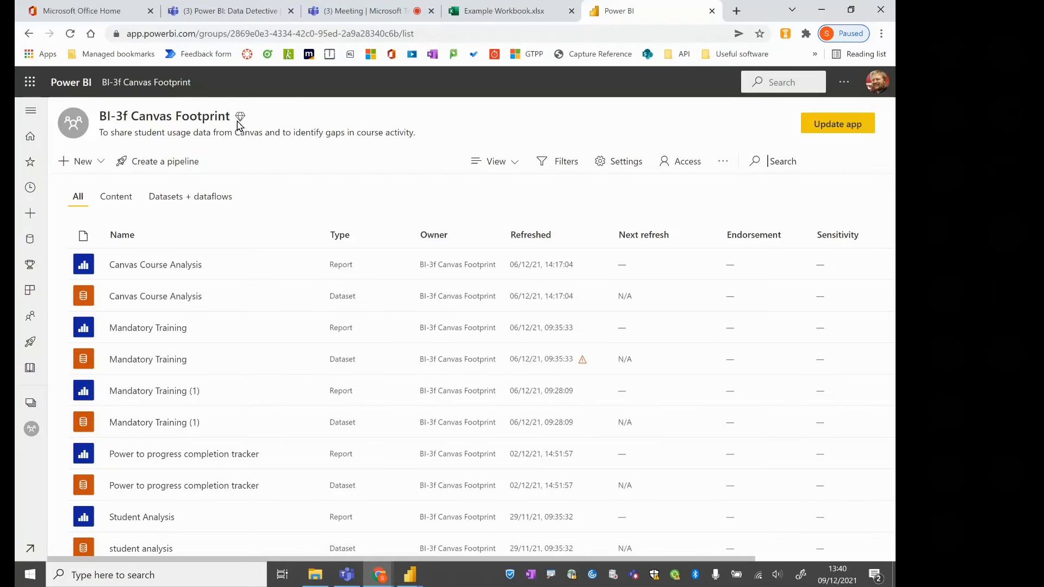
Review the workspace's Premium marker and its app setup settings, and return to the Power BI home page
{"action": "mouse_move", "coordinate": [240, 118]}
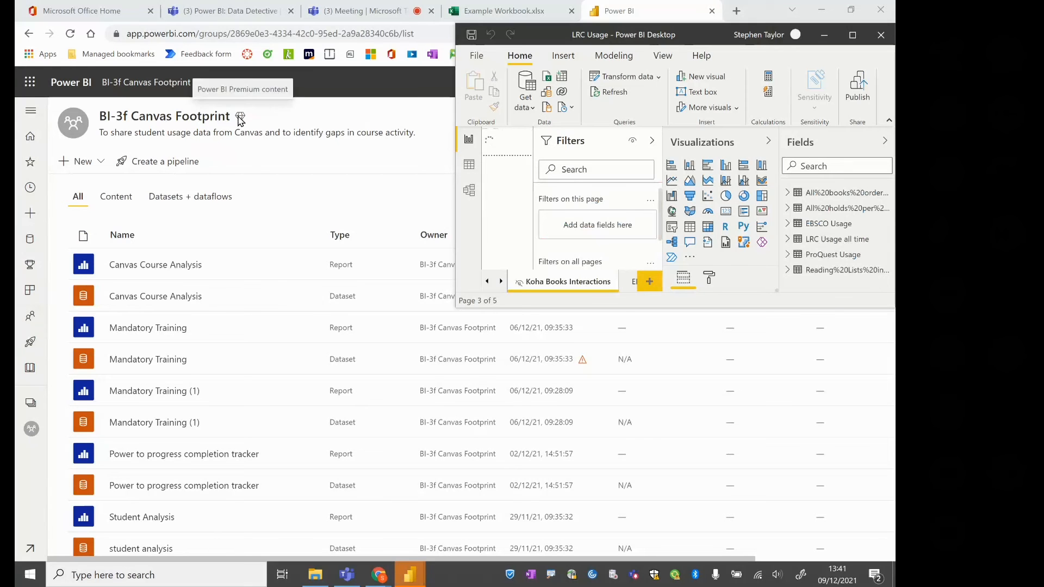
{"action": "left_click", "coordinate": [277, 137]}
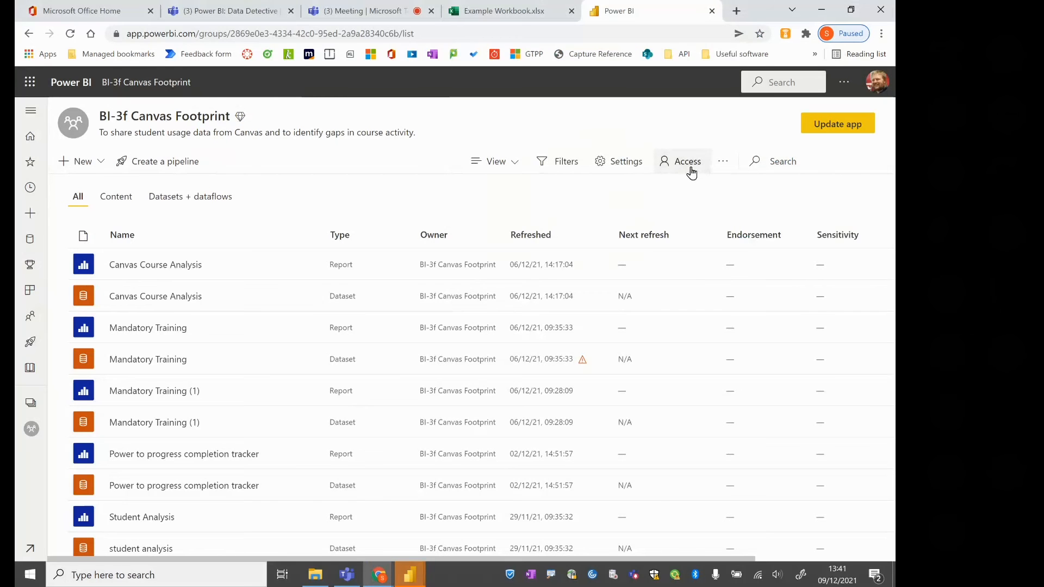
{"action": "left_click", "coordinate": [829, 128]}
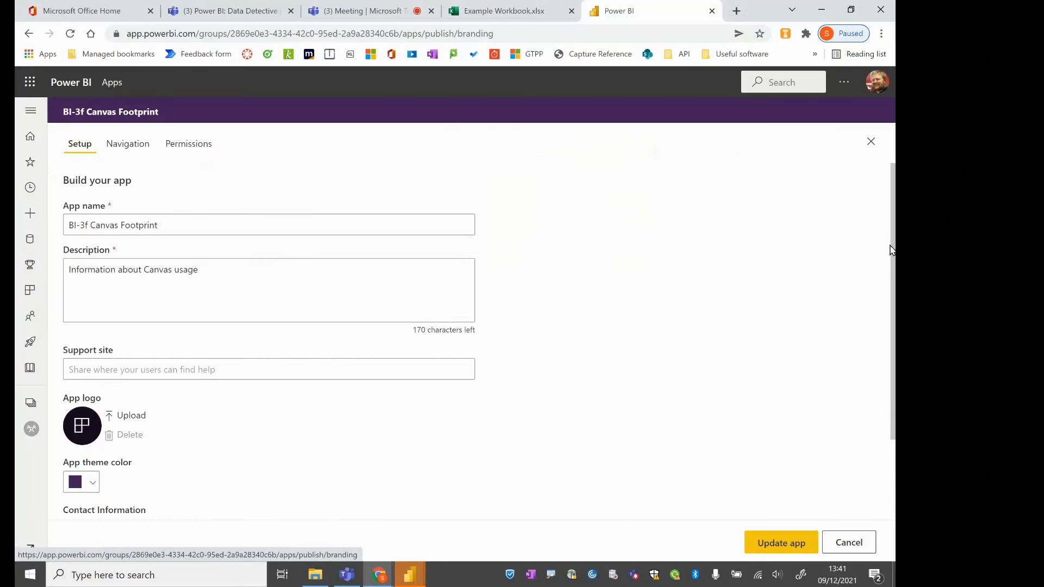
{"action": "scroll", "coordinate": [893, 256], "scroll_direction": "down", "scroll_amount": 2}
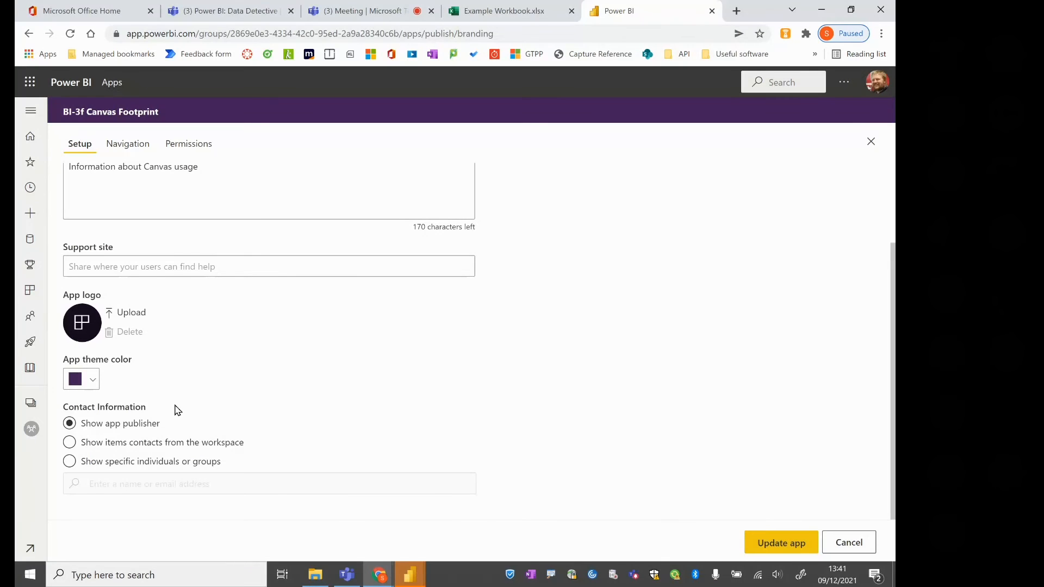
{"action": "left_click", "coordinate": [33, 146]}
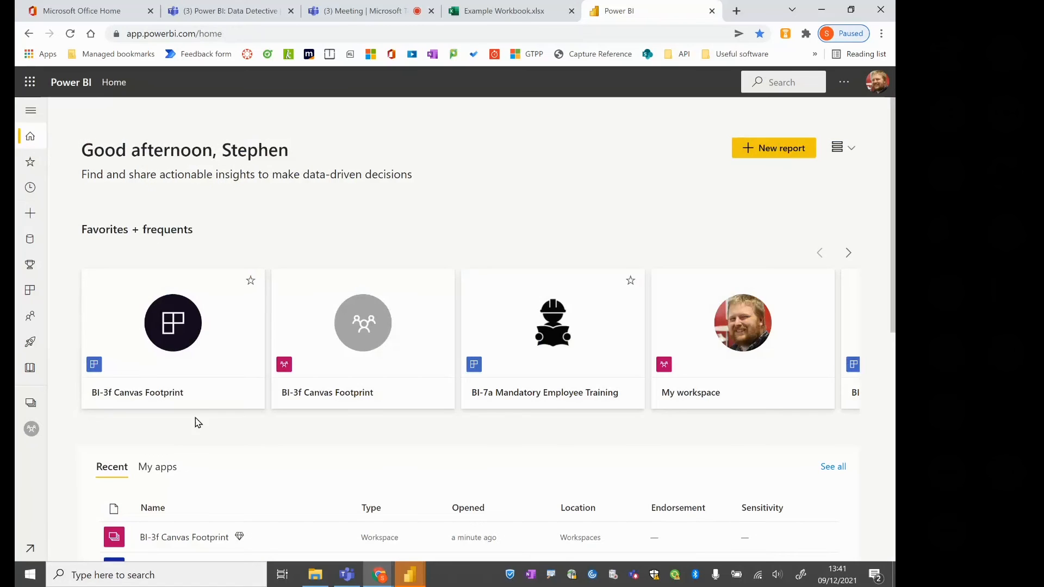
In the BI-3f Canvas Footprint app's Student Analysis report, clear the FE filter and view Leadership, Management and Lifestyle usage by department
{"action": "left_click", "coordinate": [157, 352]}
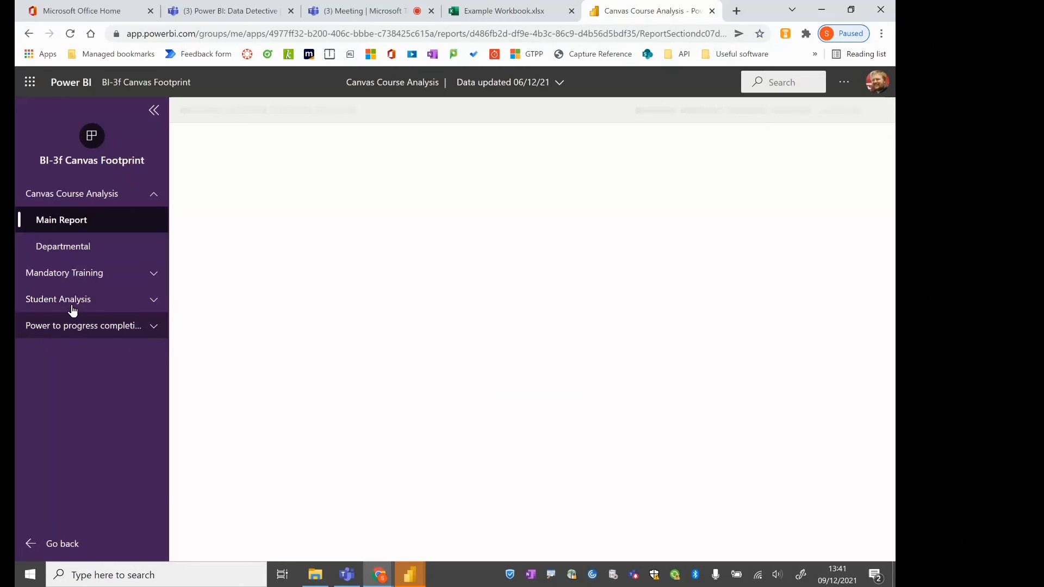
{"action": "left_click", "coordinate": [73, 308]}
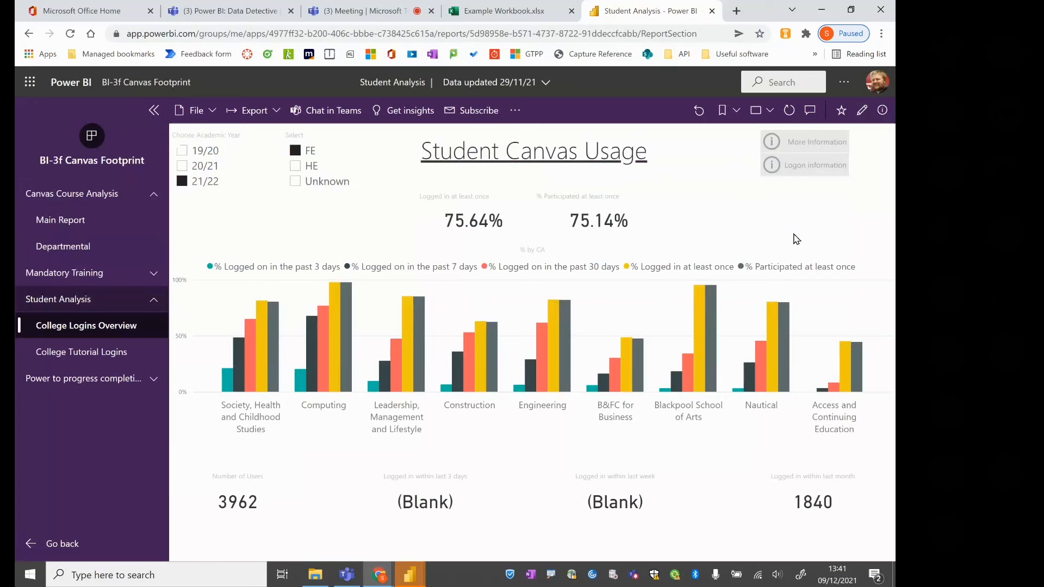
{"action": "left_click", "coordinate": [296, 152]}
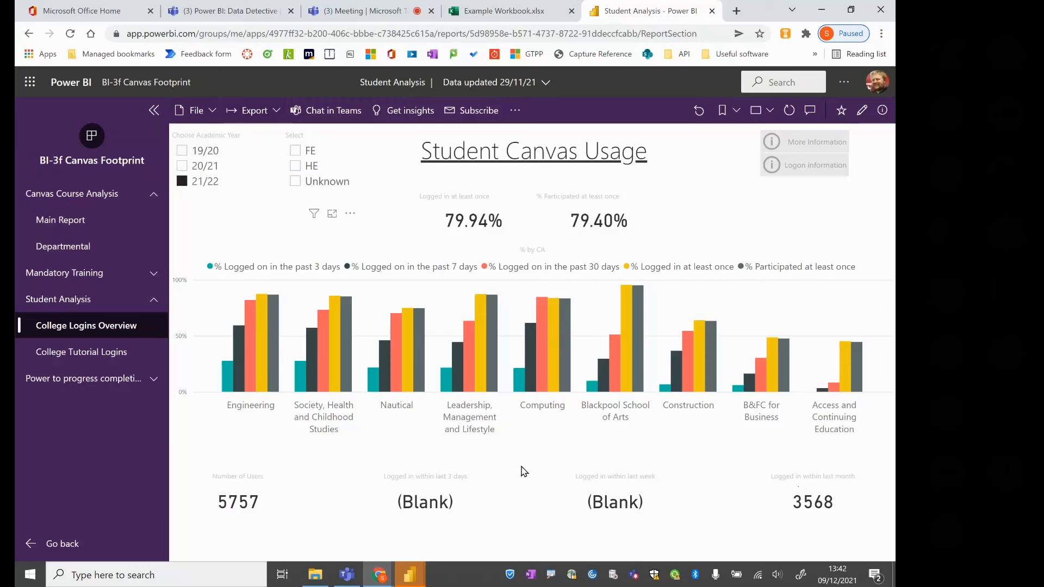
{"action": "left_click", "coordinate": [473, 375]}
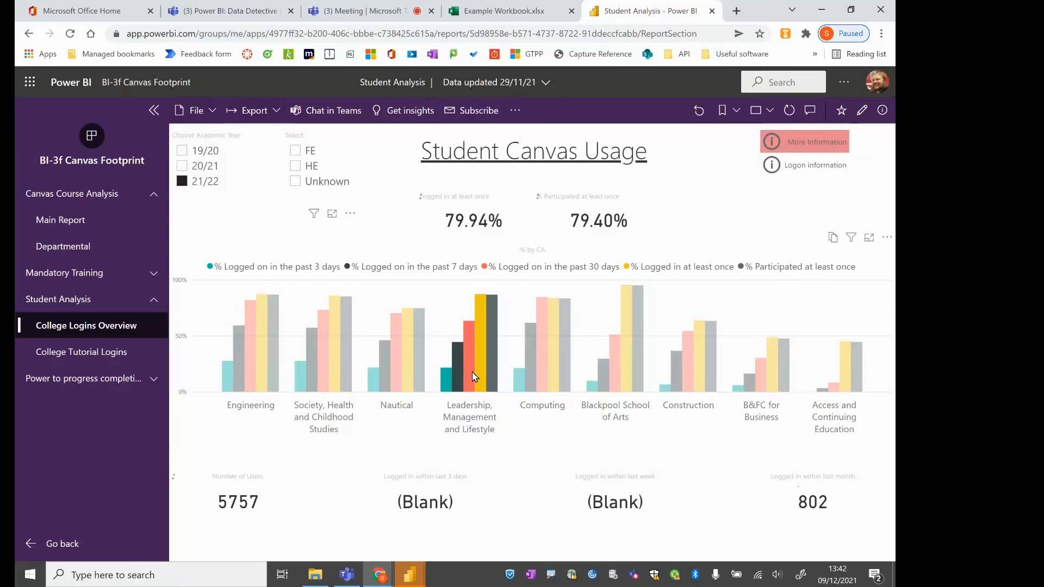
{"action": "left_click", "coordinate": [798, 146]}
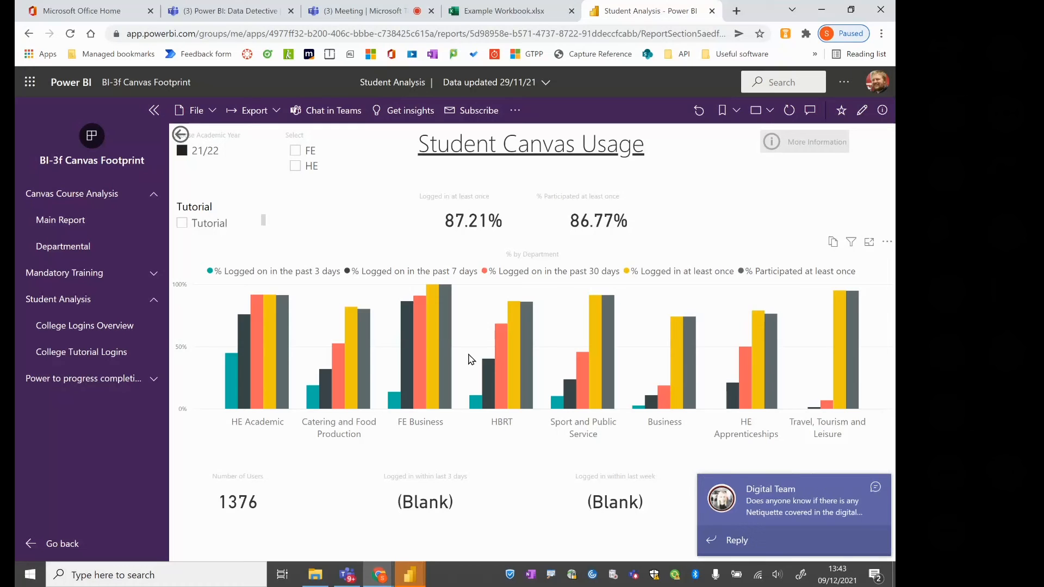
{"action": "left_click", "coordinate": [874, 488]}
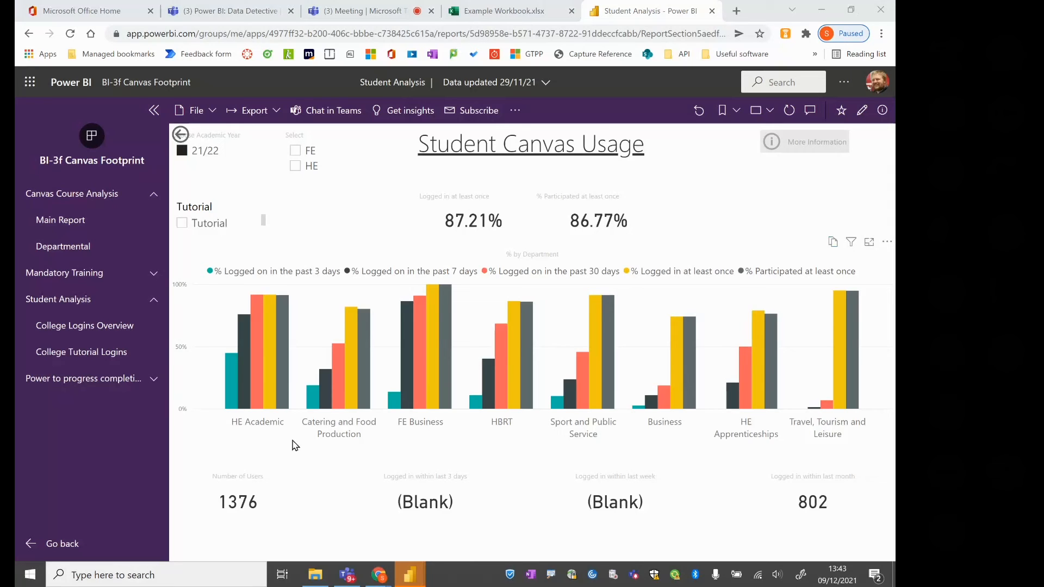
Switch back to the untitled Power BI Desktop report, maximise its window, and show the modeling tools
{"action": "mouse_move", "coordinate": [403, 579]}
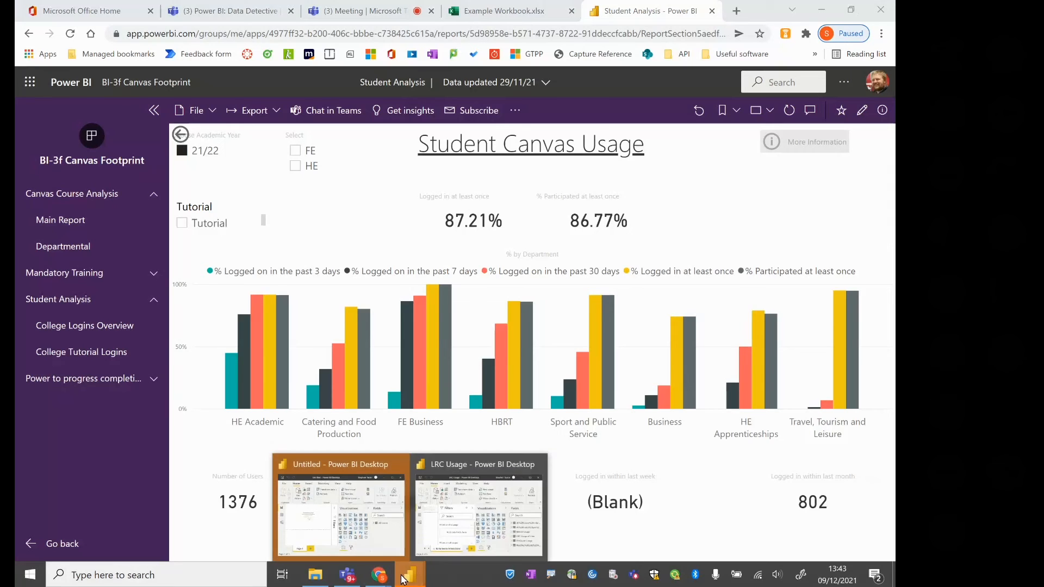
{"action": "mouse_move", "coordinate": [358, 532]}
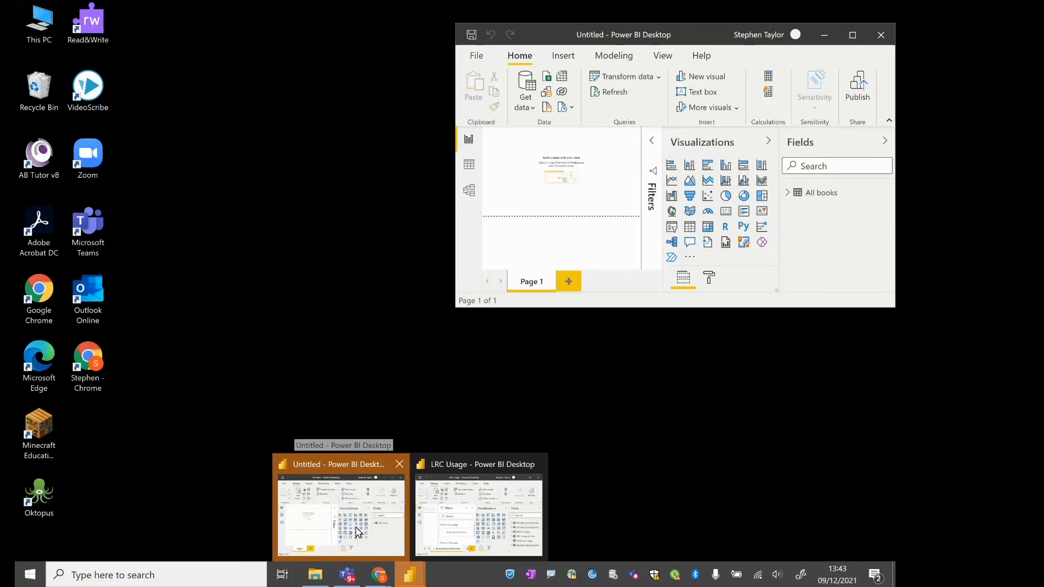
{"action": "left_click", "coordinate": [359, 532]}
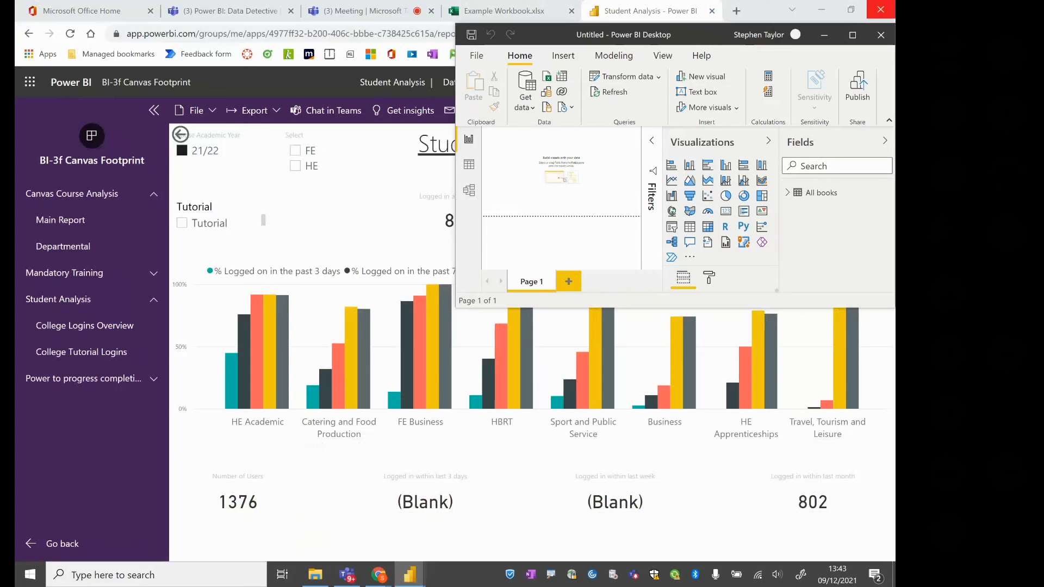
{"action": "left_click", "coordinate": [855, 36]}
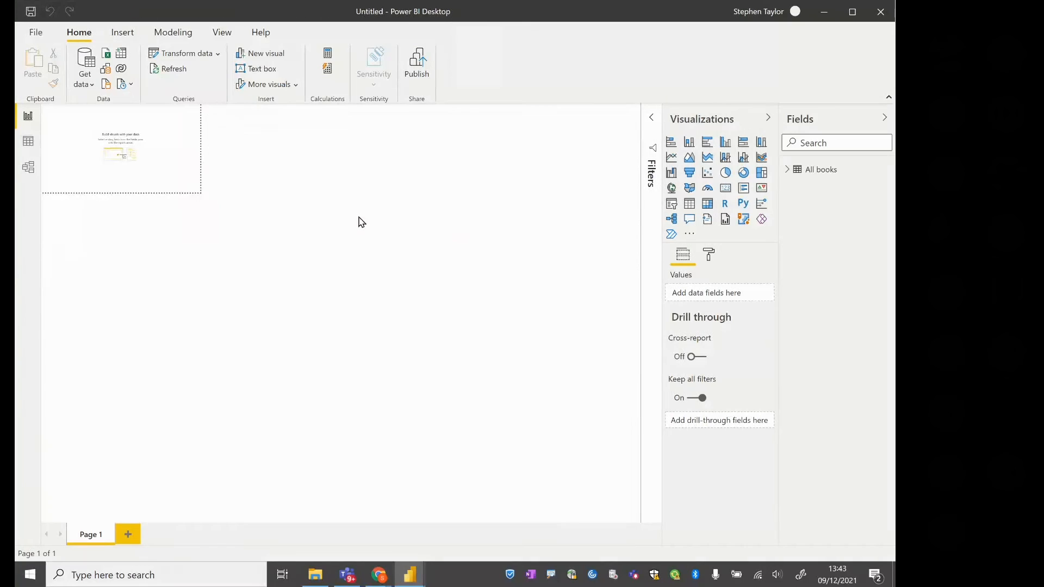
{"action": "left_click", "coordinate": [166, 34]}
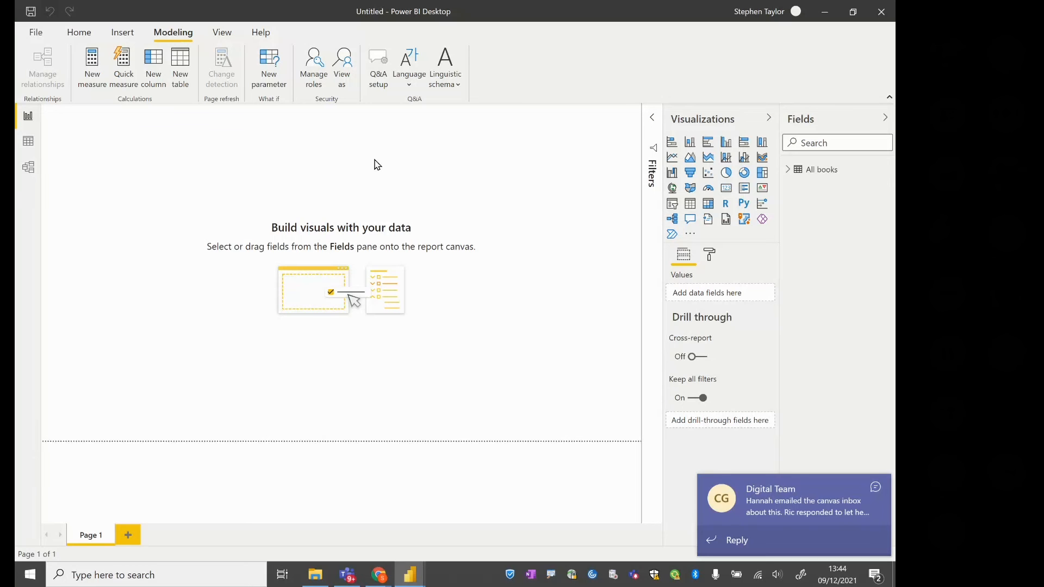
Add a clustered bar chart with Shelving Location from All books on its axis, and enlarge it across most of the page
{"action": "left_click", "coordinate": [876, 491]}
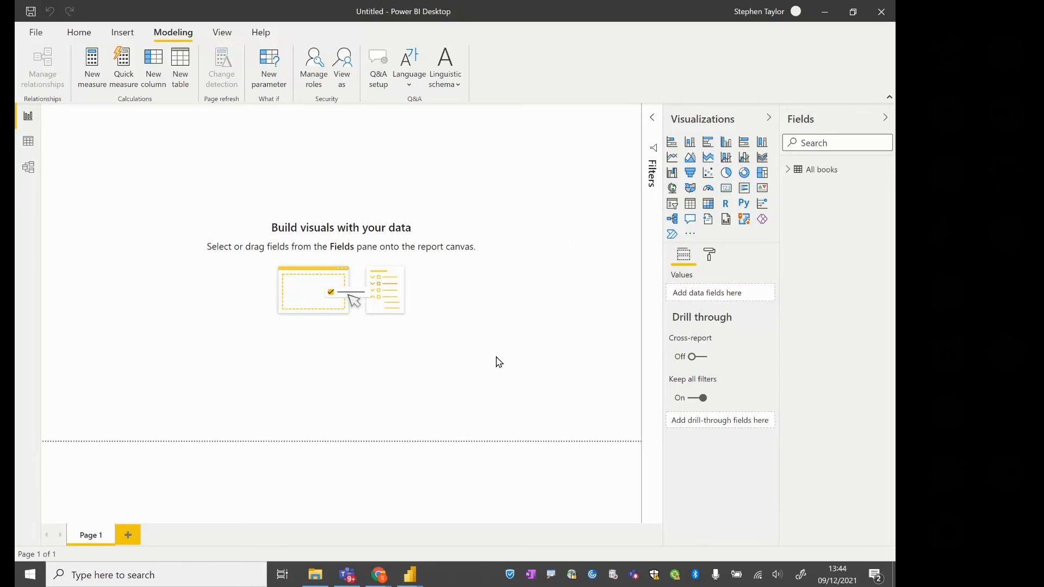
{"action": "left_click", "coordinate": [788, 170]}
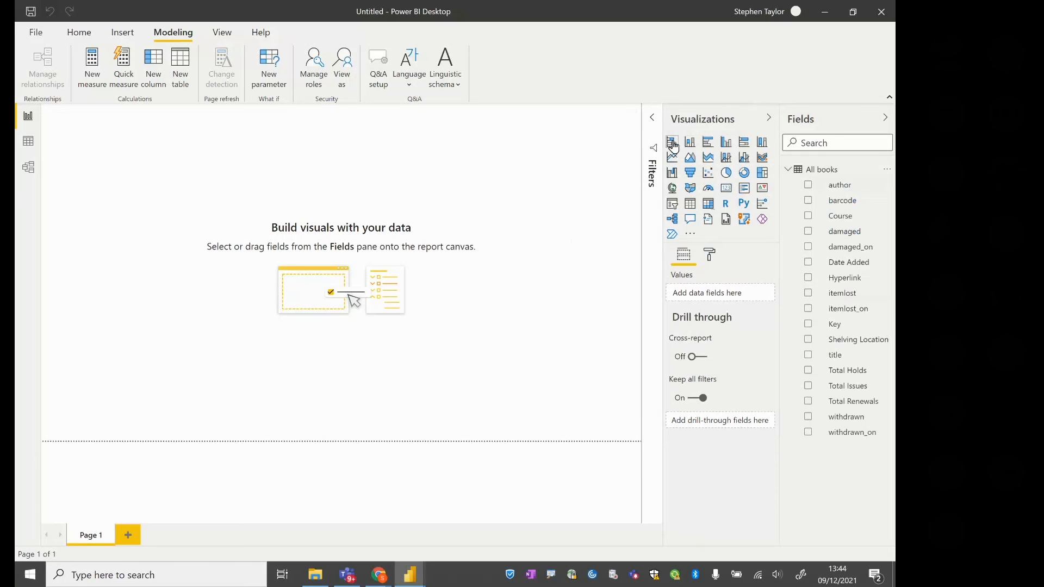
{"action": "left_click", "coordinate": [708, 146]}
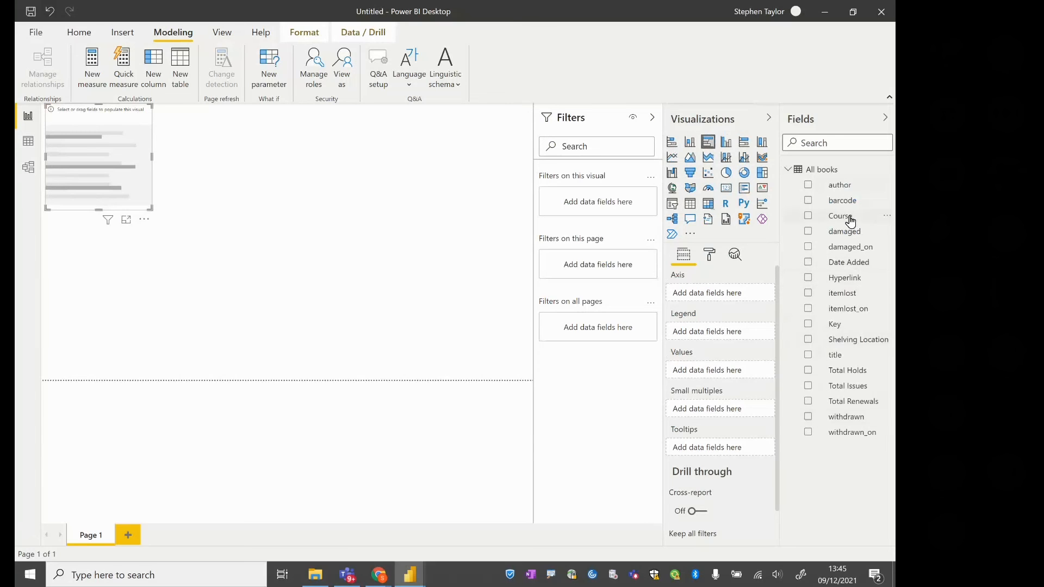
{"action": "left_click_drag", "start_coordinate": [850, 221], "coordinate": [868, 233]}
{"action": "left_click_drag", "start_coordinate": [869, 341], "coordinate": [712, 300]}
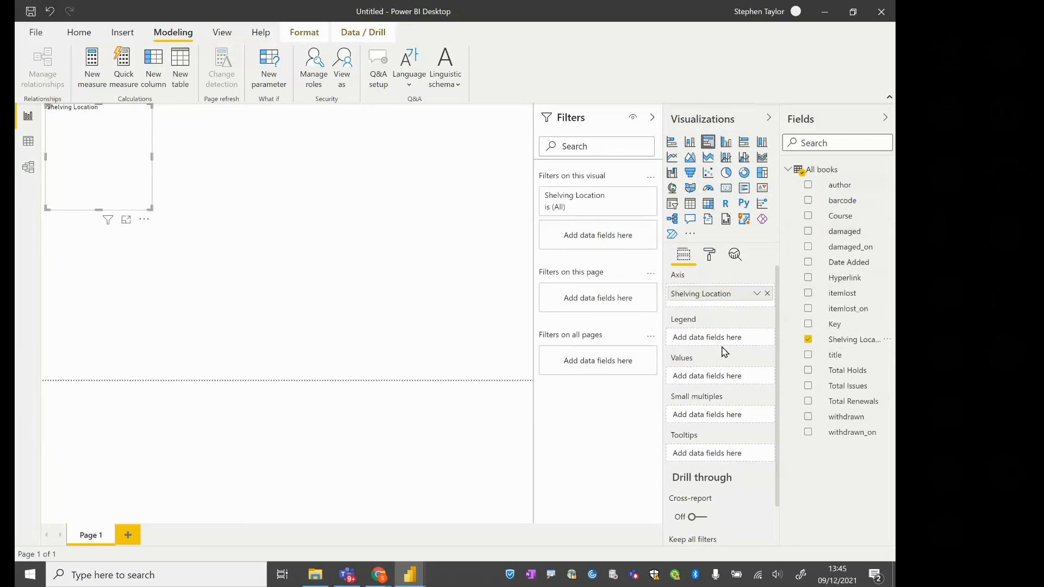
{"action": "left_click_drag", "start_coordinate": [151, 209], "coordinate": [456, 332]}
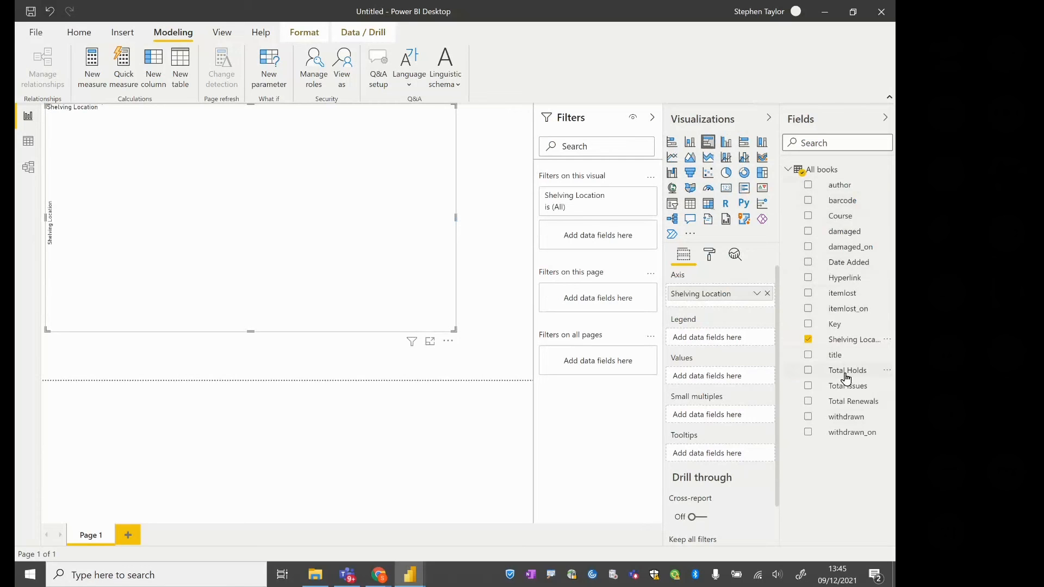
Add Total Issues to the bar chart's values and look through the aggregation options available for it
{"action": "left_click_drag", "start_coordinate": [847, 391], "coordinate": [712, 381]}
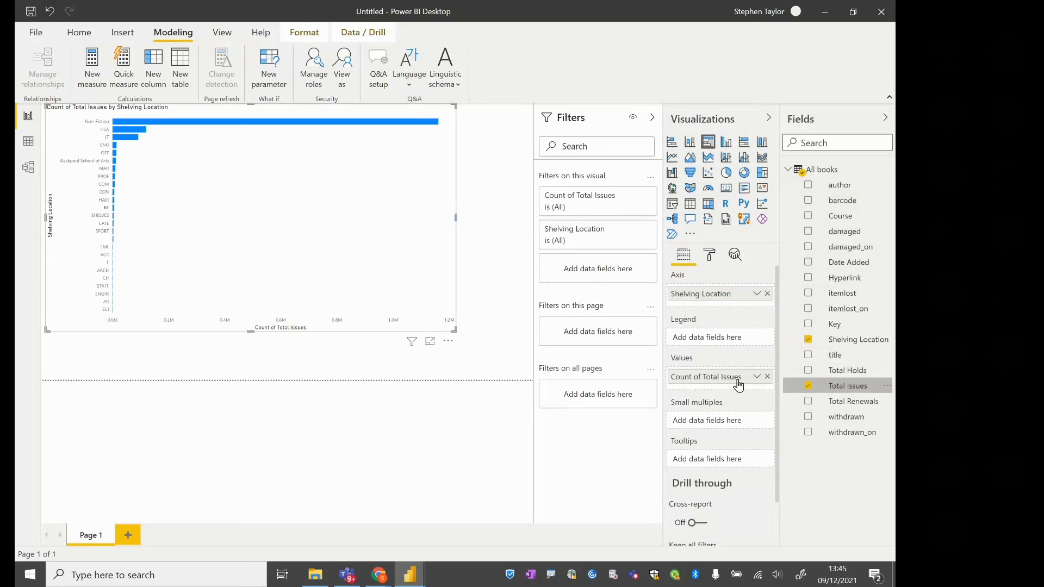
{"action": "left_click", "coordinate": [757, 377]}
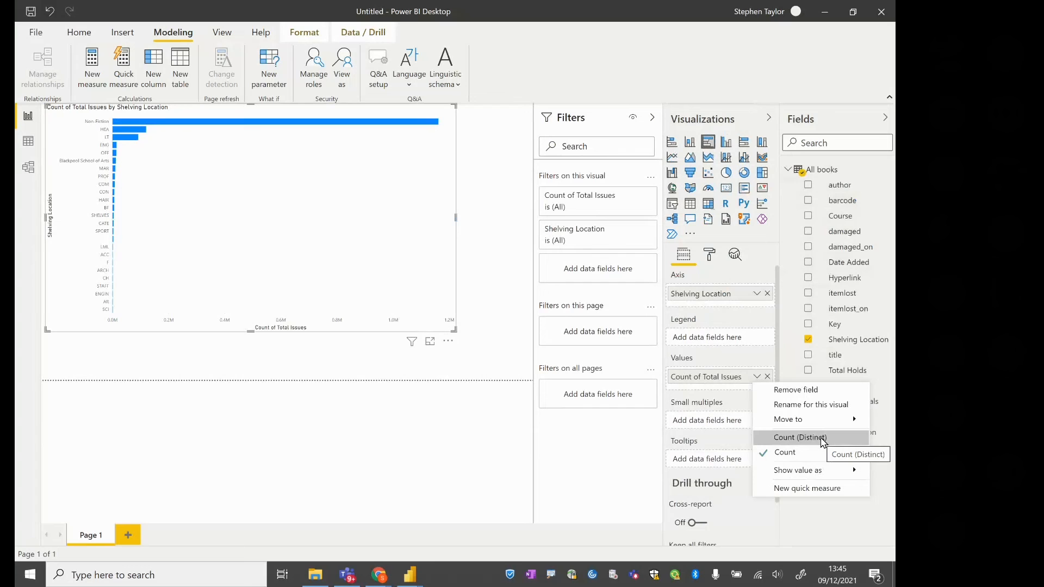
{"action": "left_click", "coordinate": [480, 282]}
{"action": "left_click", "coordinate": [368, 244]}
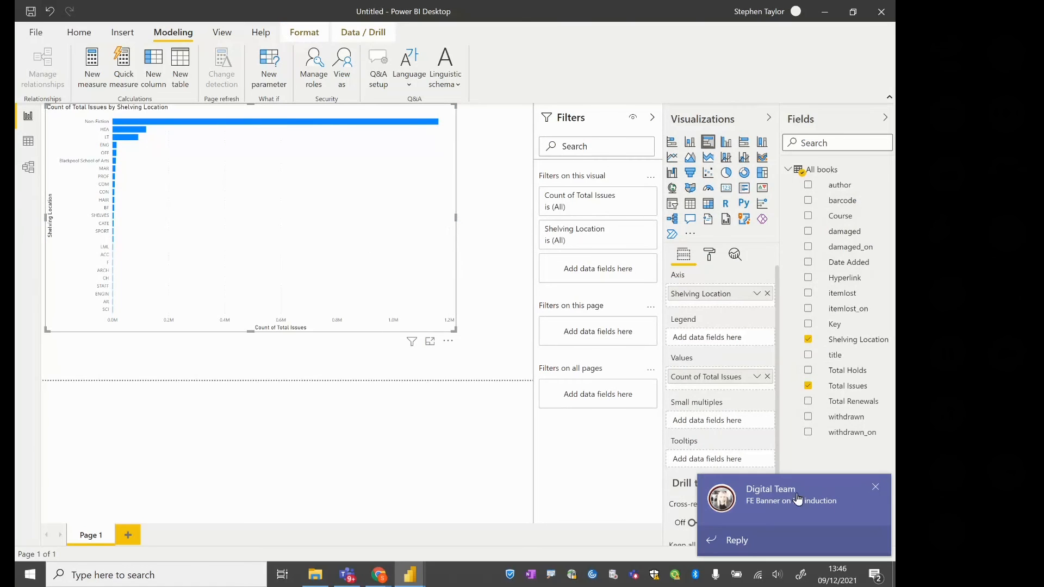
{"action": "left_click", "coordinate": [880, 496]}
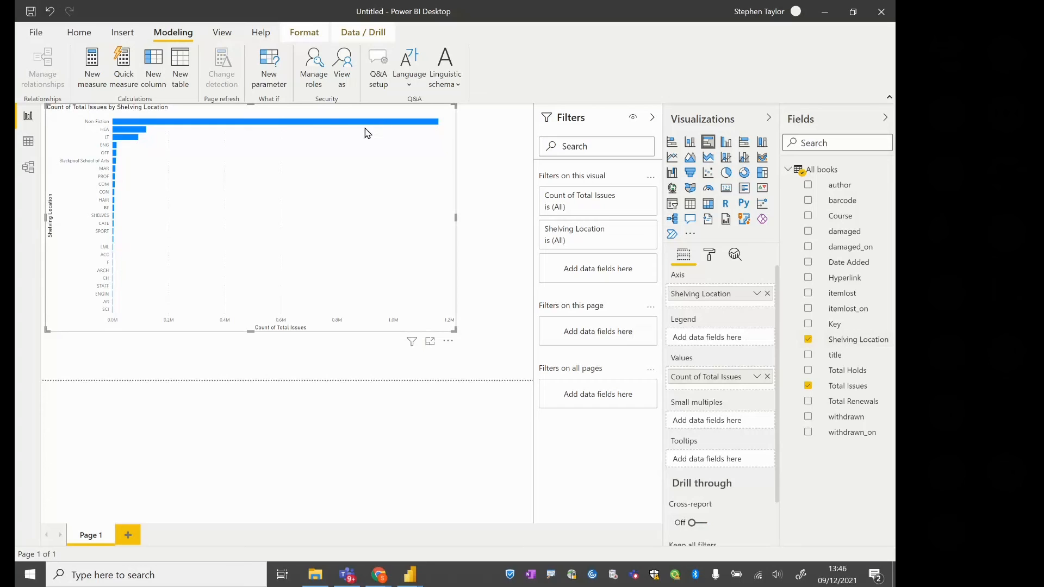
Filter the chart's Shelving Location to exclude Non-Fiction, HEA and LT, and restore all locations
{"action": "left_click", "coordinate": [631, 231]}
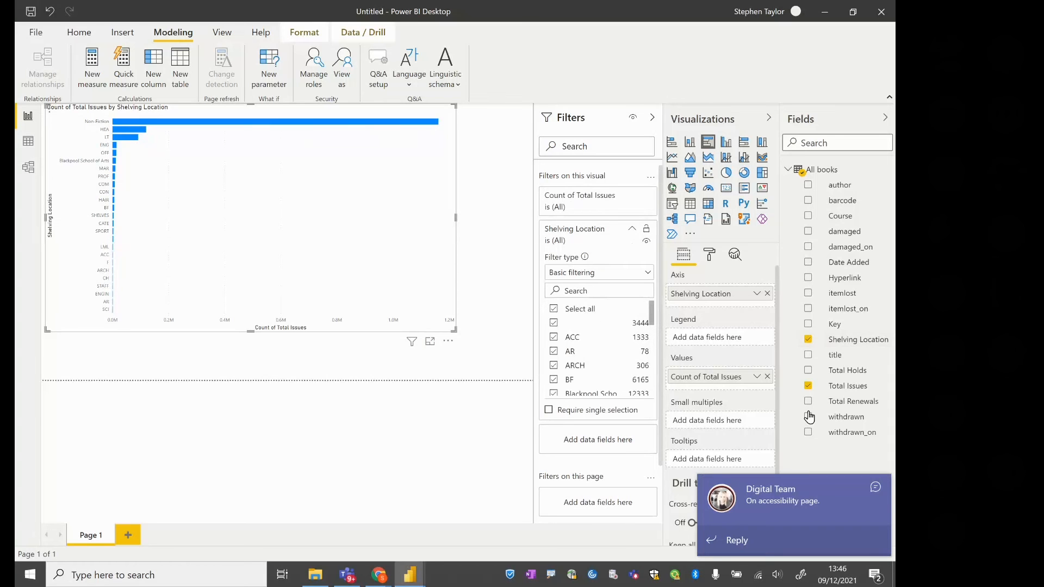
{"action": "left_click", "coordinate": [879, 487]}
{"action": "left_click_drag", "start_coordinate": [652, 319], "coordinate": [658, 391]}
{"action": "left_click", "coordinate": [553, 332]}
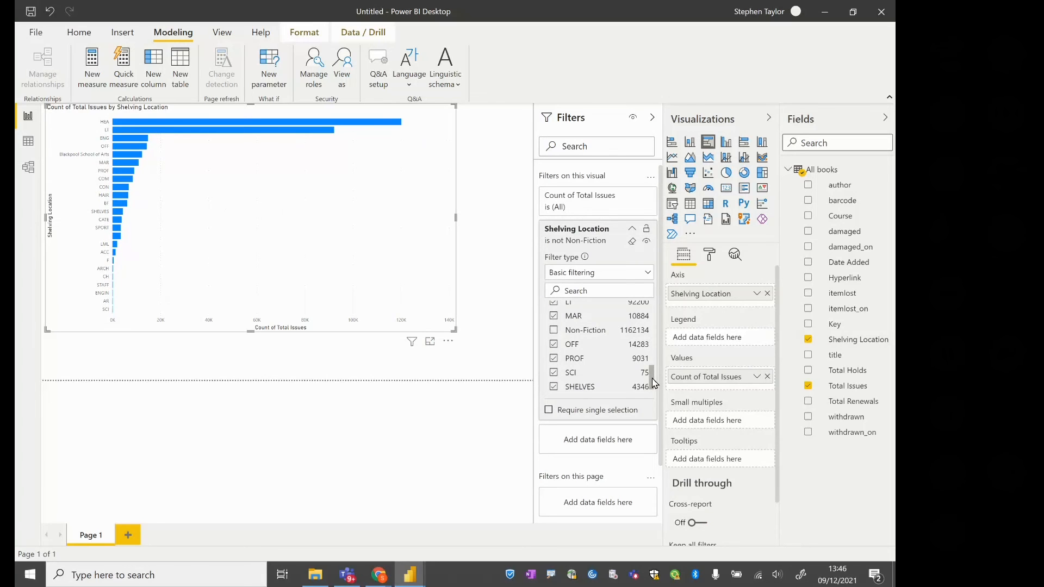
{"action": "left_click_drag", "start_coordinate": [654, 383], "coordinate": [654, 364]}
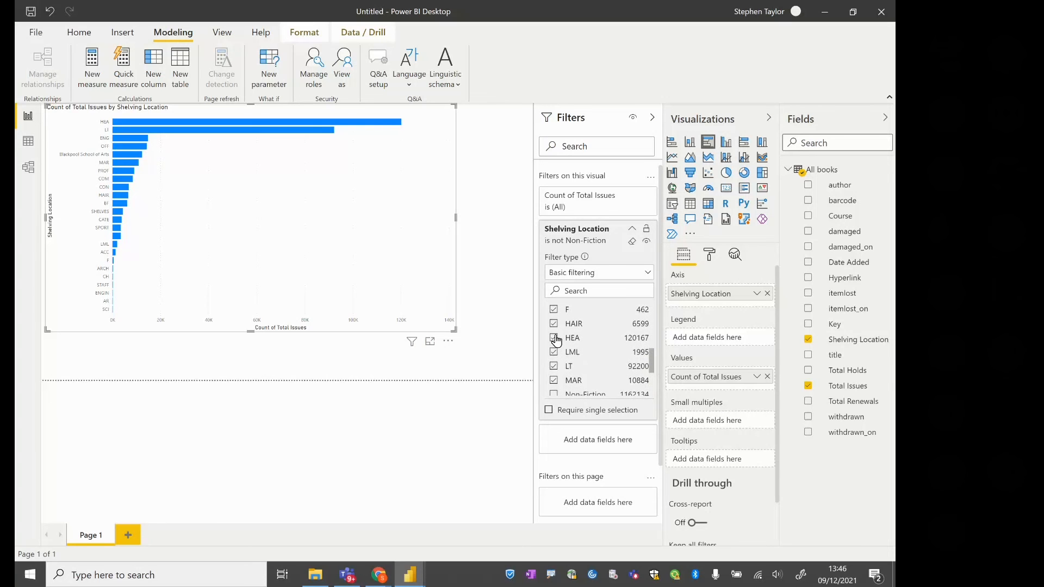
{"action": "left_click", "coordinate": [555, 339]}
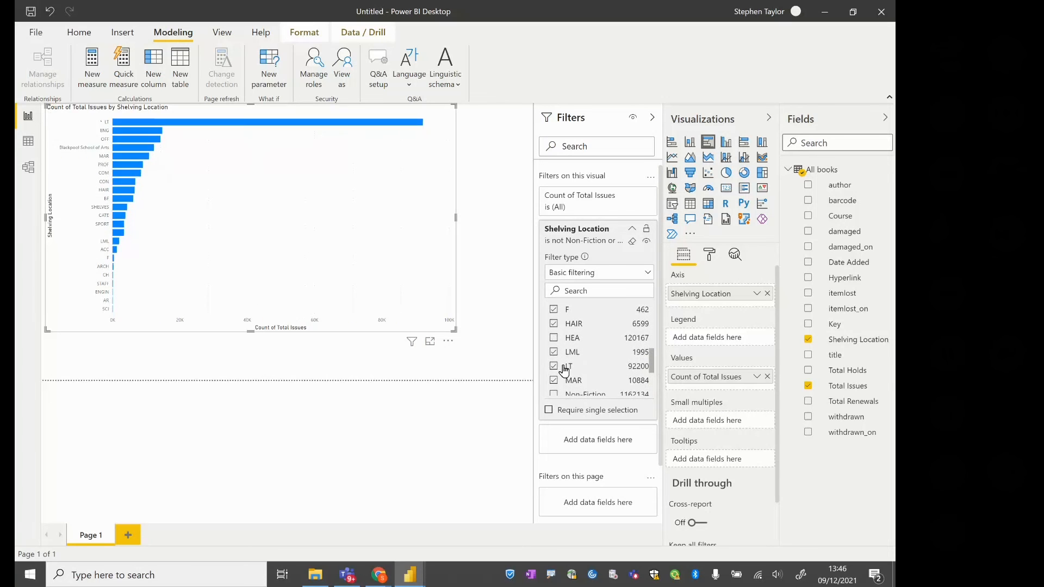
{"action": "left_click", "coordinate": [554, 367]}
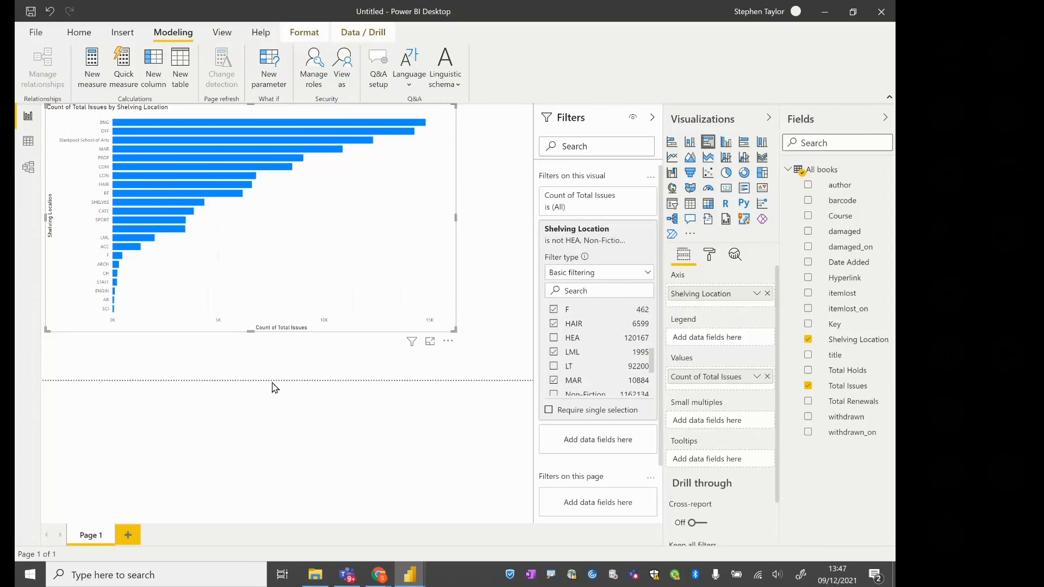
{"action": "left_click_drag", "start_coordinate": [655, 366], "coordinate": [655, 319]}
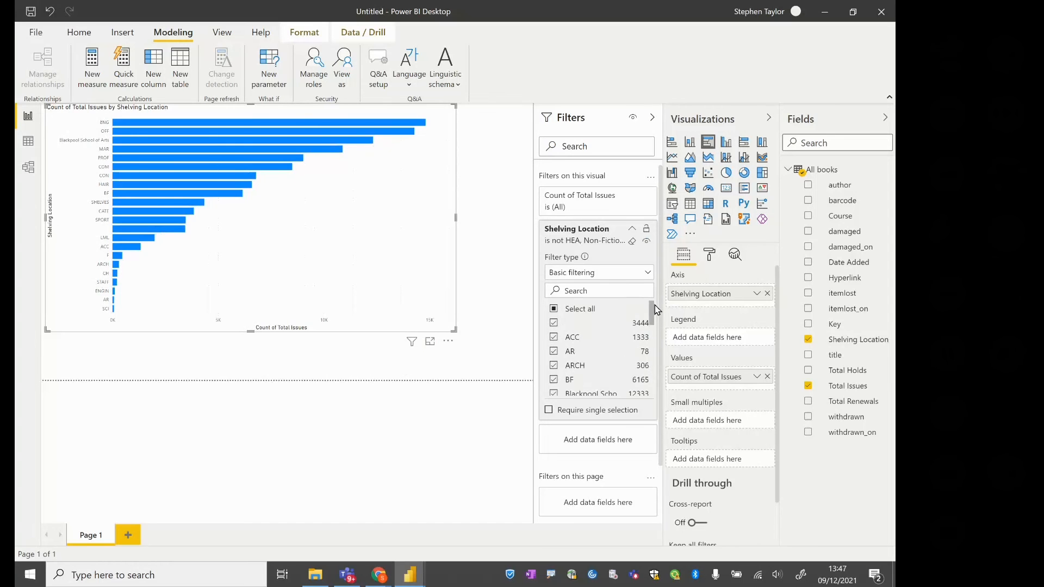
{"action": "left_click", "coordinate": [555, 310]}
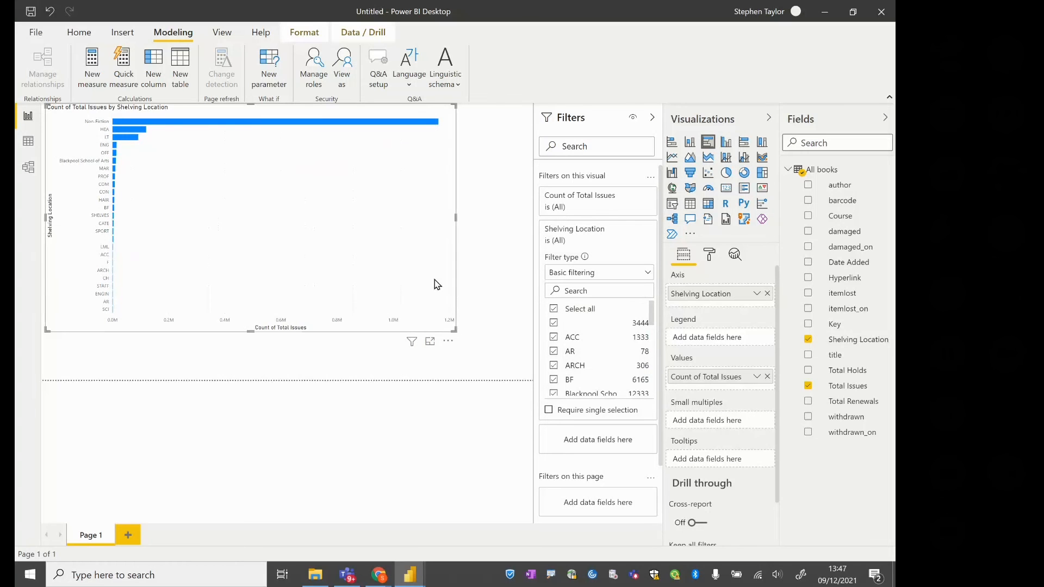
Narrow the bar chart, add a Course slicer beside it, and filter the report to the Photography course
{"action": "left_click_drag", "start_coordinate": [456, 218], "coordinate": [372, 231]}
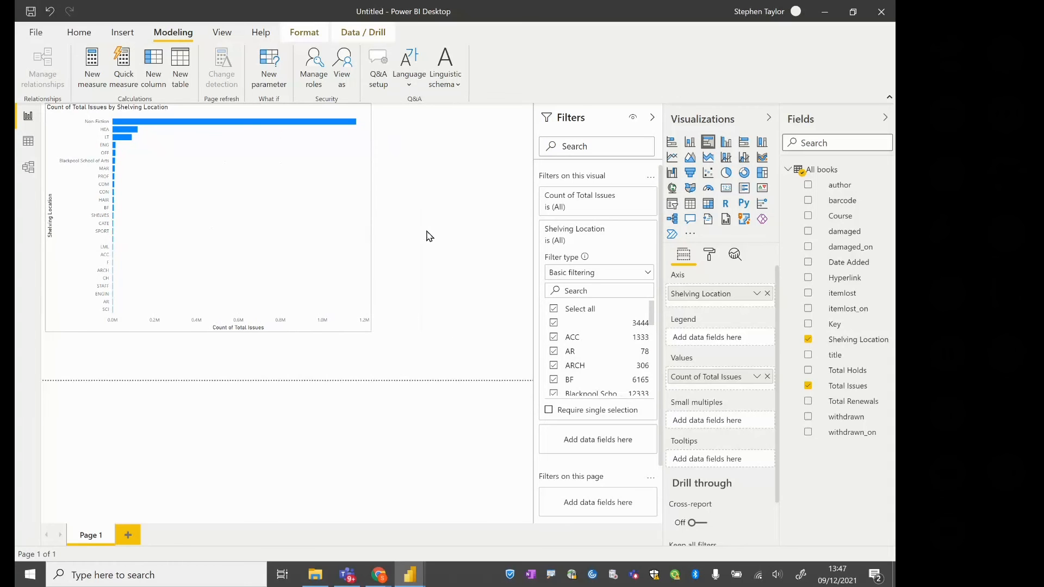
{"action": "left_click", "coordinate": [430, 236]}
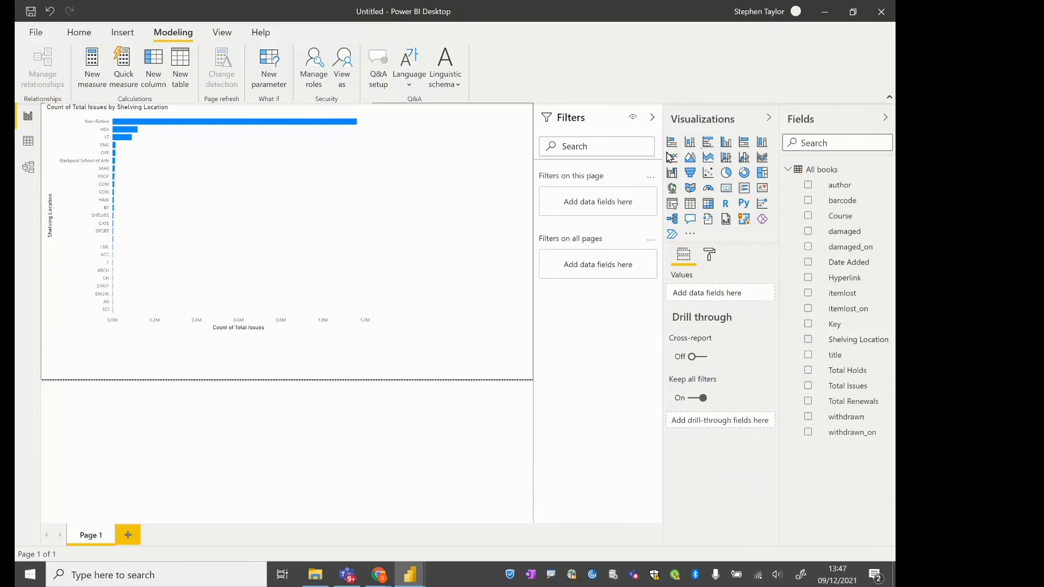
{"action": "left_click", "coordinate": [673, 206]}
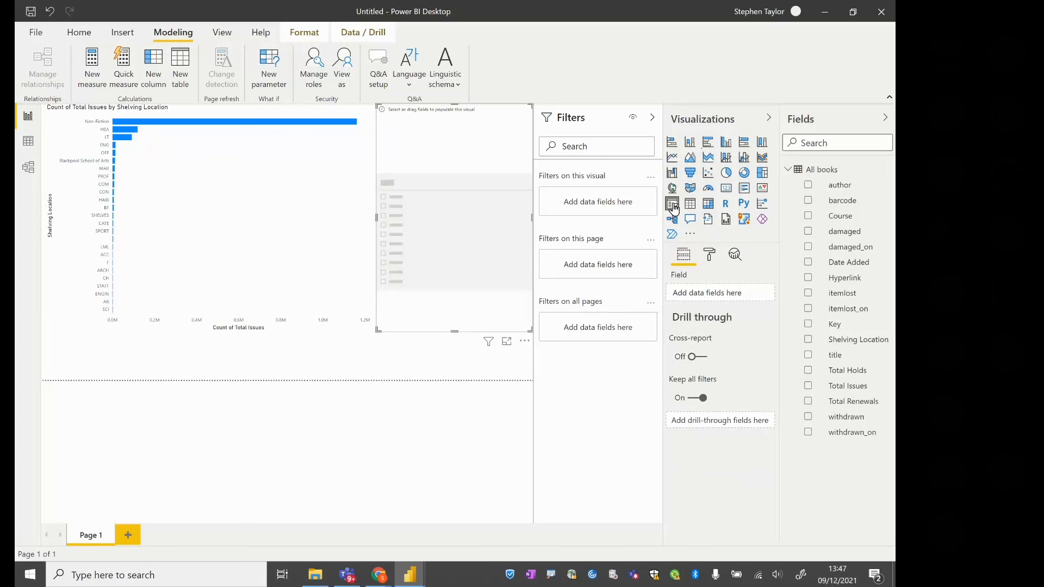
{"action": "left_click", "coordinate": [808, 220]}
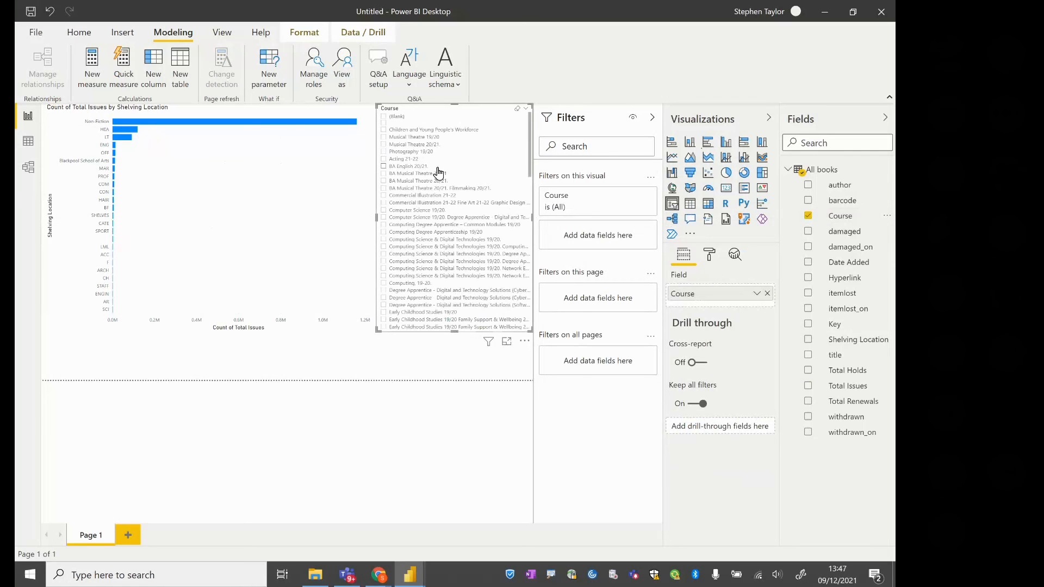
{"action": "left_click", "coordinate": [384, 153]}
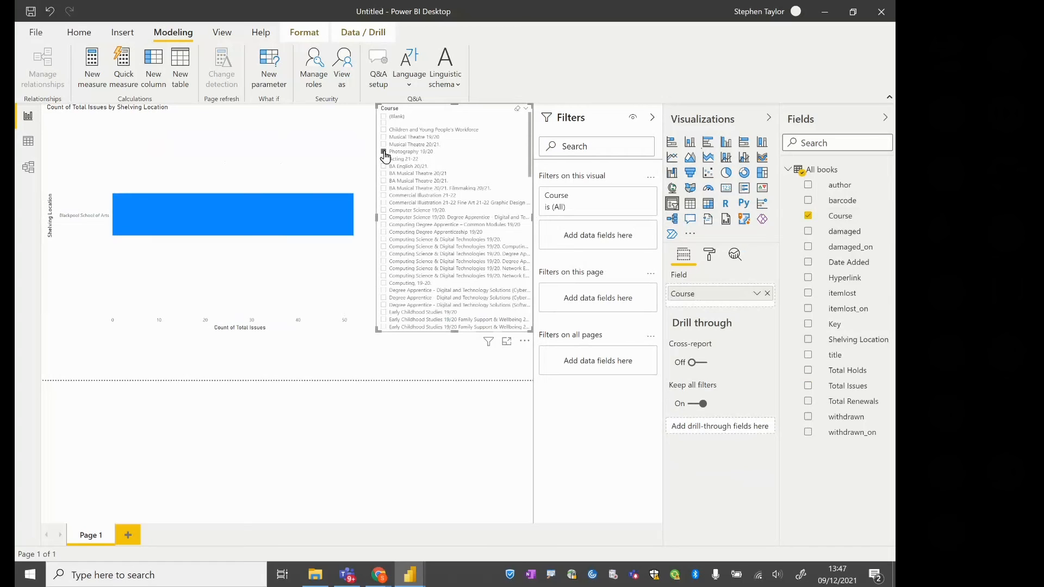
{"action": "mouse_move", "coordinate": [227, 206]}
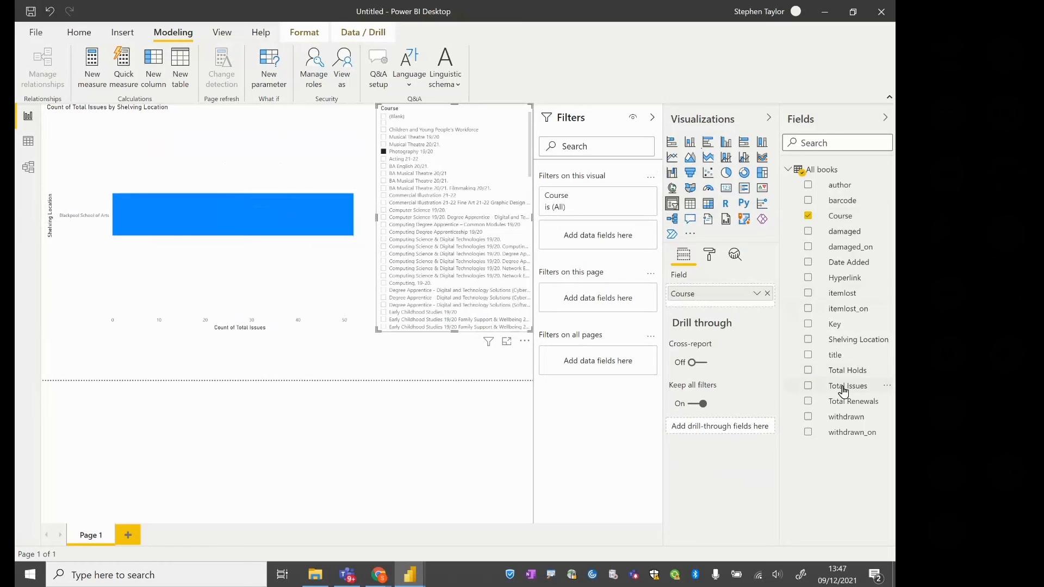
Open the All books query in Power Query Editor and bring its Total Issues, Total Renewals and Total Holds columns into view
{"action": "left_click", "coordinate": [74, 36]}
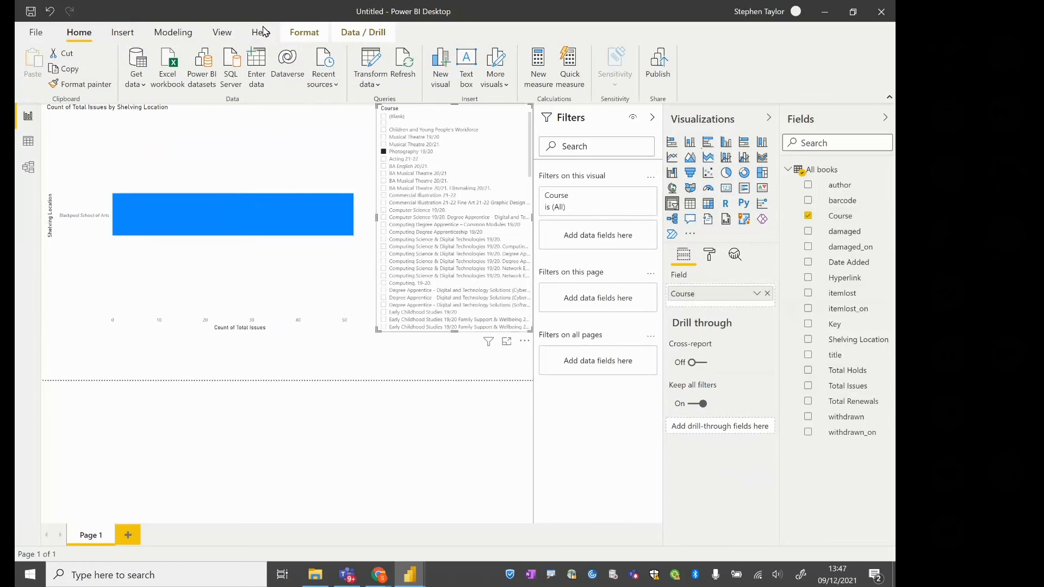
{"action": "left_click", "coordinate": [368, 60]}
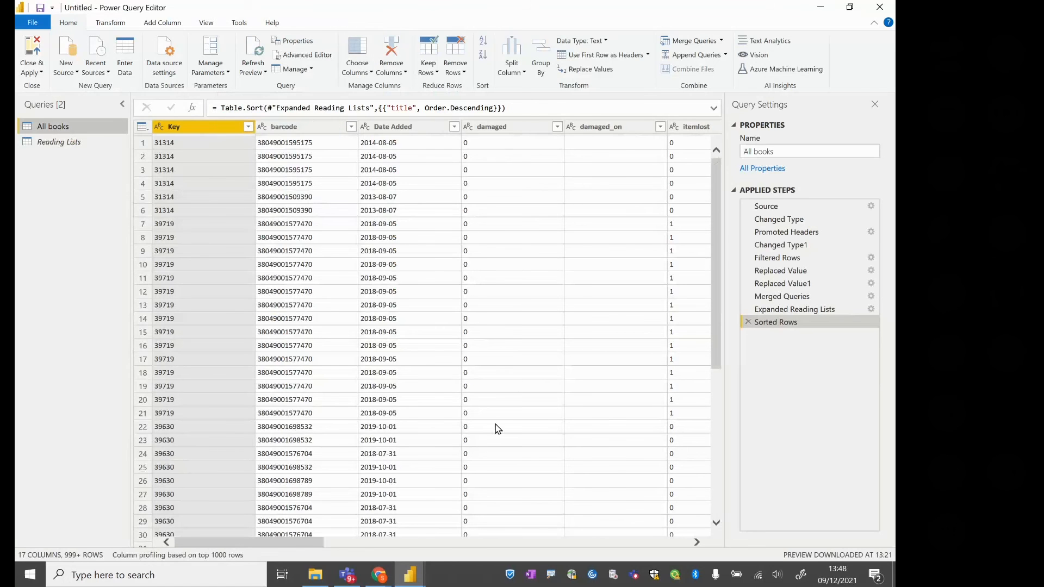
{"action": "left_click_drag", "start_coordinate": [303, 547], "coordinate": [533, 559]}
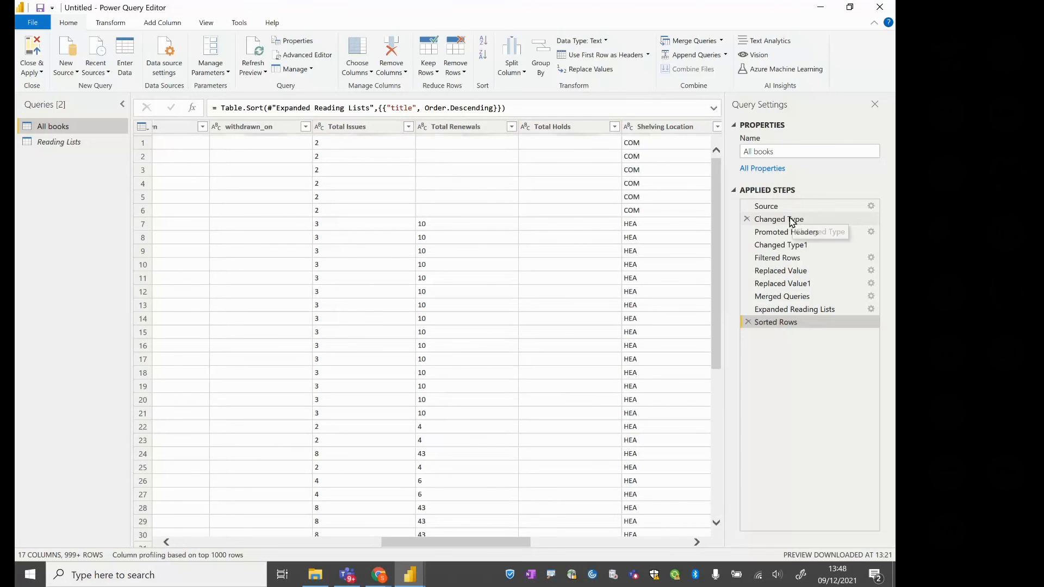
Review the full formula of the Changed Type1 step in the All books query
{"action": "left_click", "coordinate": [794, 245]}
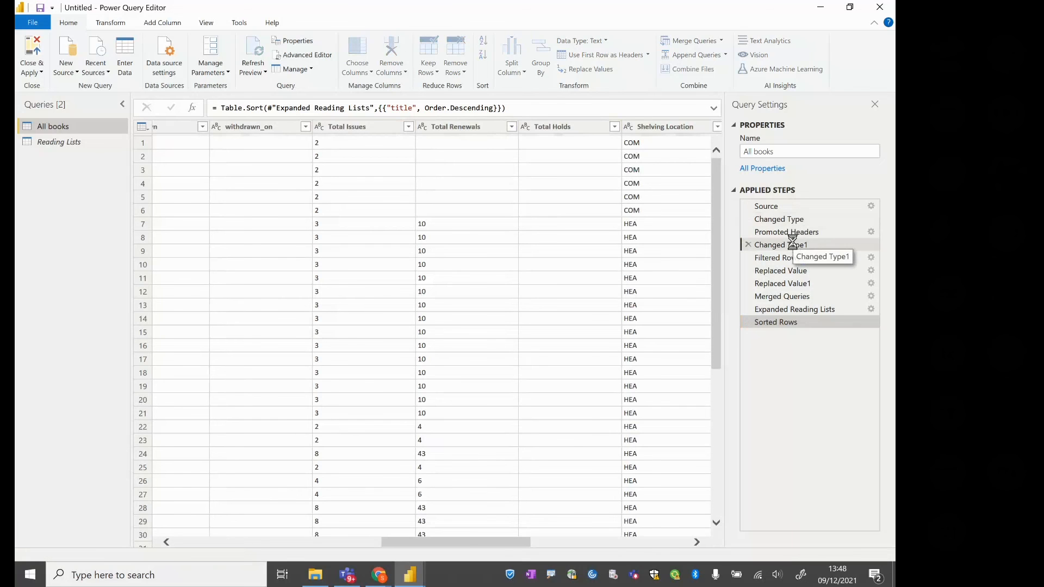
{"action": "left_click", "coordinate": [715, 110]}
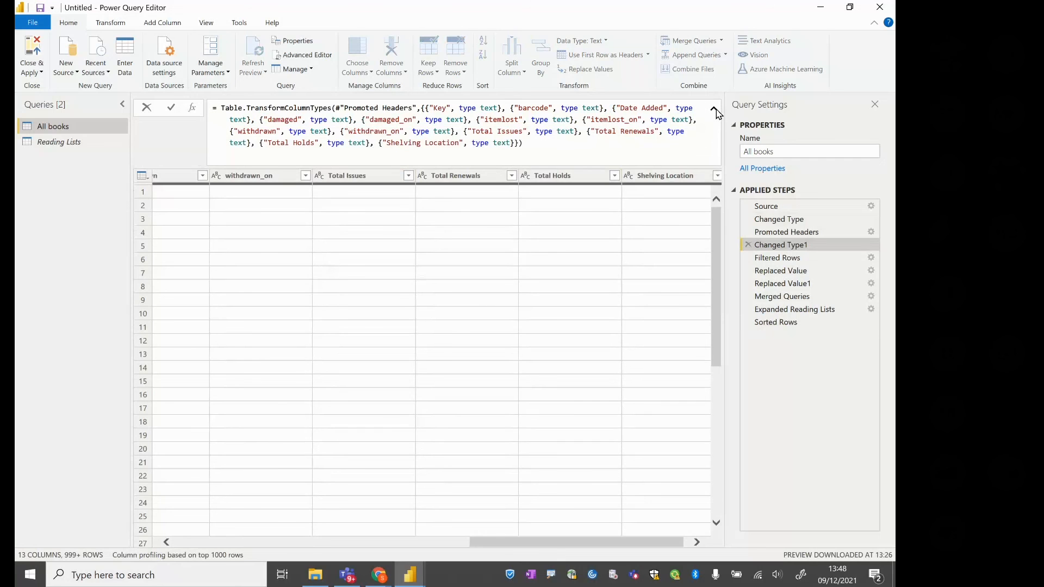
{"action": "left_click", "coordinate": [714, 109]}
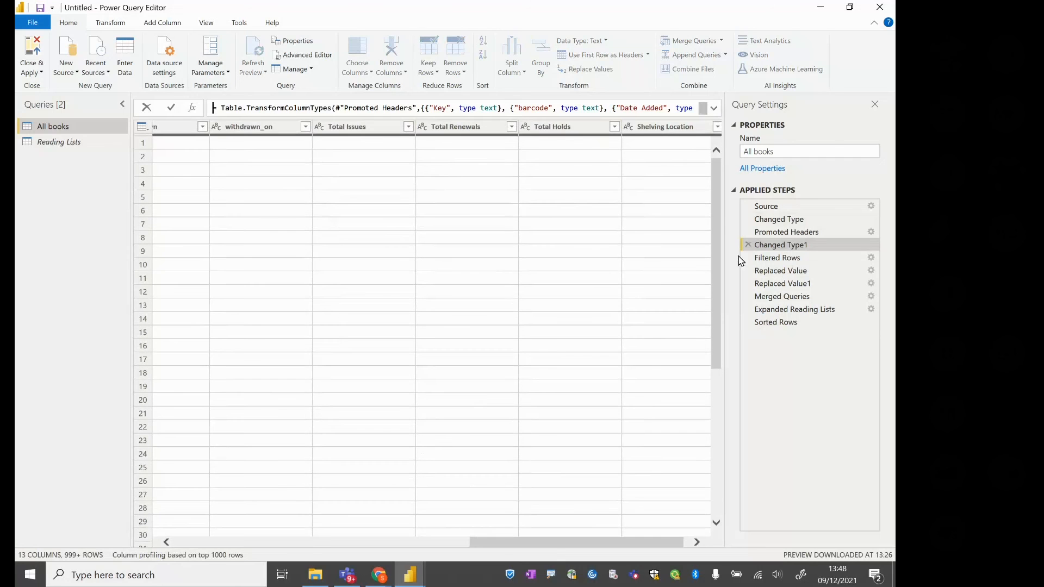
From the Sorted Rows step, set the Total Issues, Total Renewals and Total Holds columns to the Whole Number data type
{"action": "left_click", "coordinate": [776, 323]}
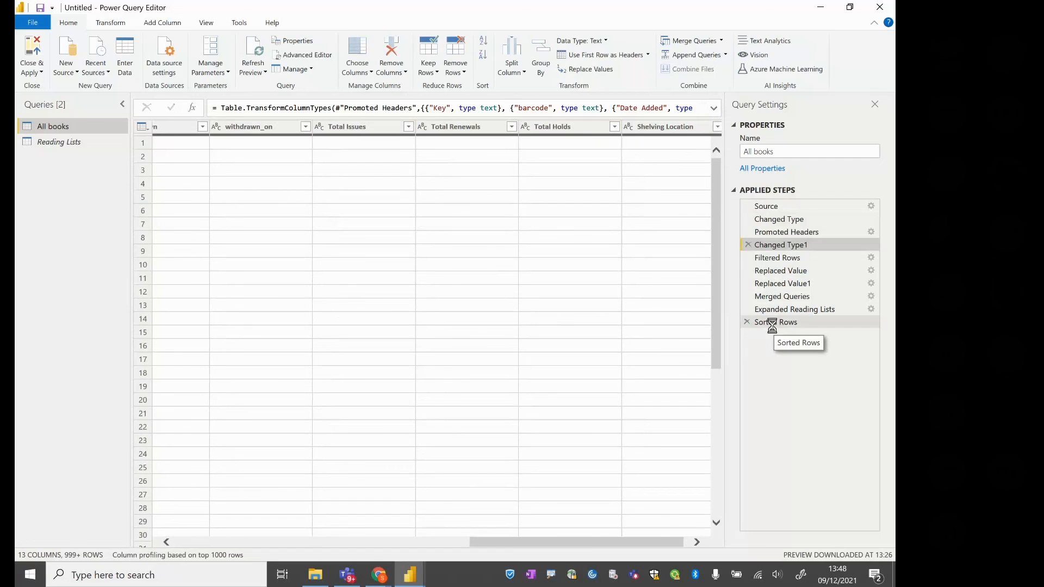
{"action": "left_click", "coordinate": [368, 135]}
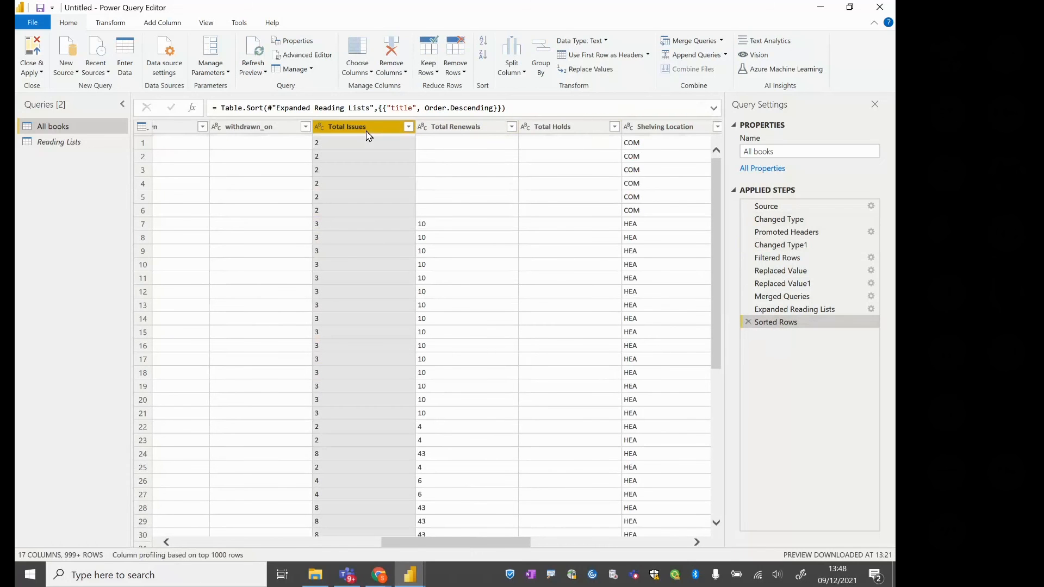
{"action": "left_click", "coordinate": [539, 130], "text": "shift"}
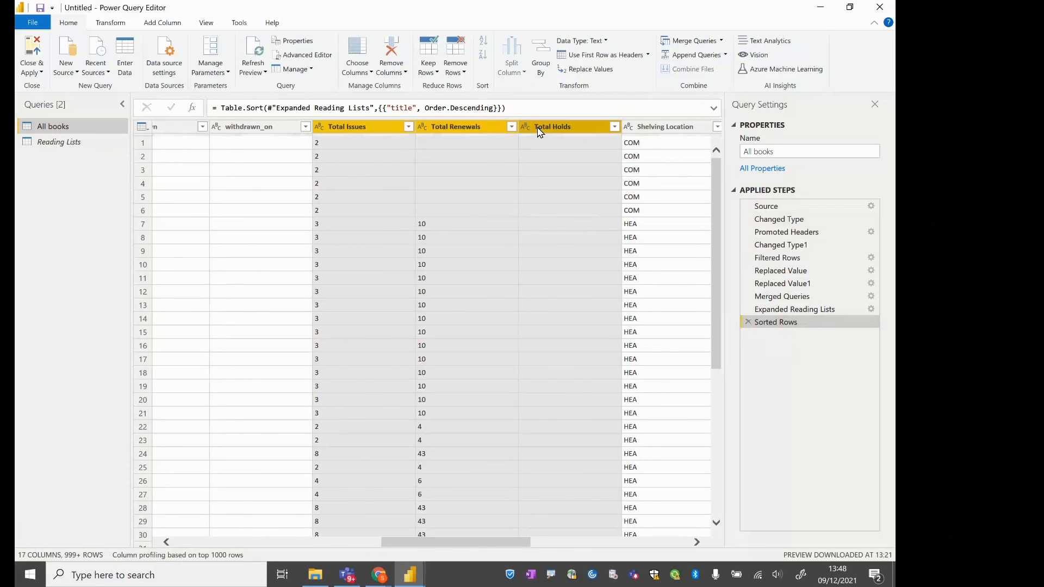
{"action": "left_click", "coordinate": [605, 42]}
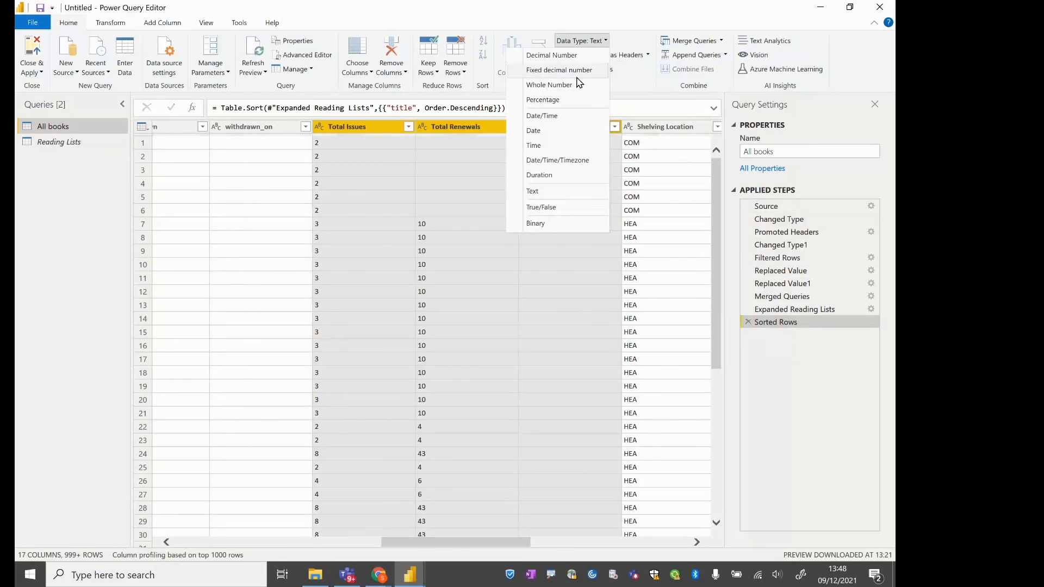
{"action": "left_click", "coordinate": [577, 85]}
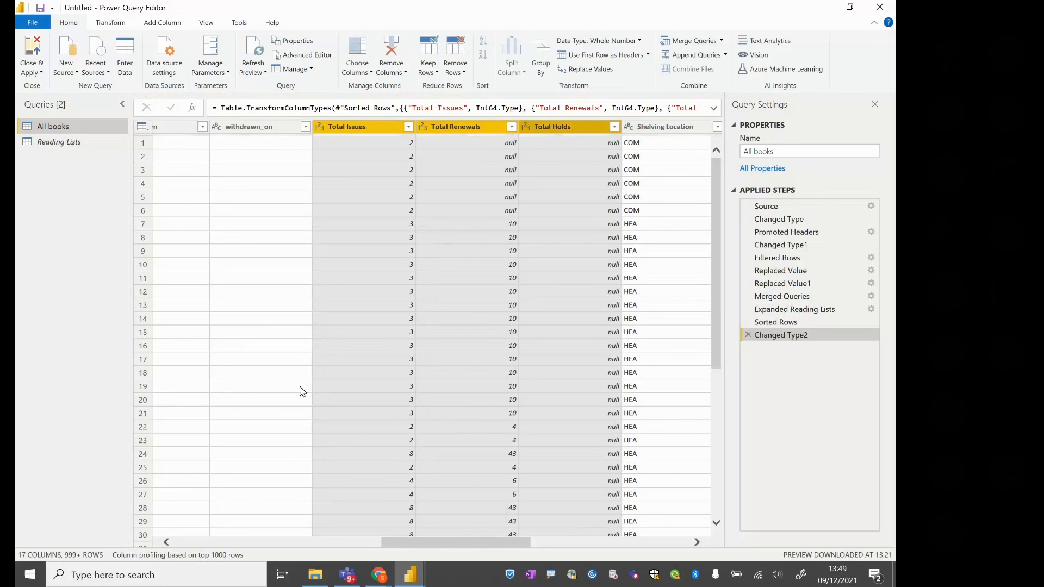
Set the withdrawn_on, itemlost_on and damaged_on columns to the Date/Time data type and apply the query changes to the report
{"action": "left_click_drag", "start_coordinate": [420, 547], "coordinate": [338, 550]}
{"action": "left_click", "coordinate": [538, 131]}
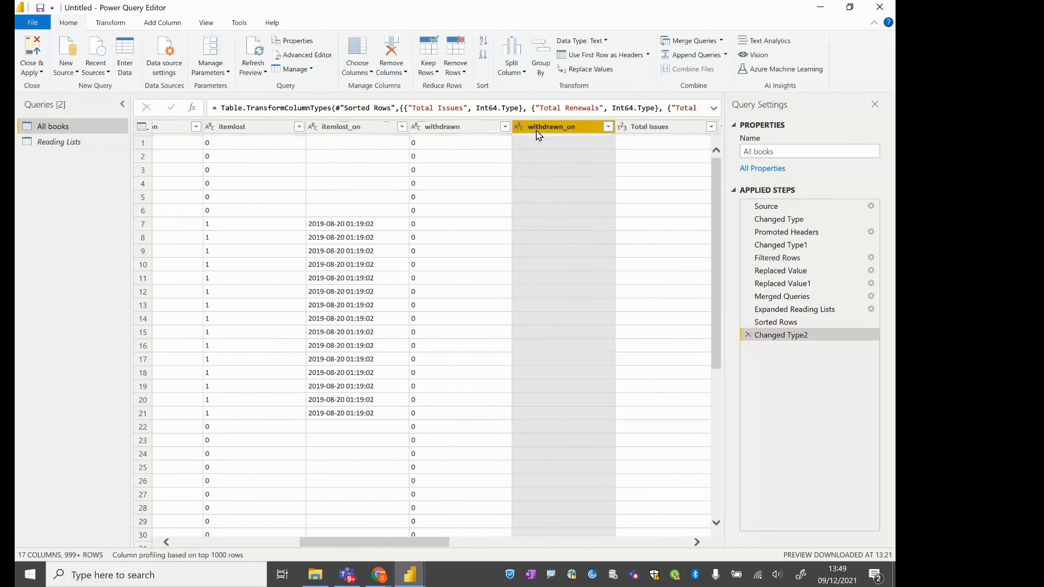
{"action": "left_click", "coordinate": [334, 130], "text": "ctrl"}
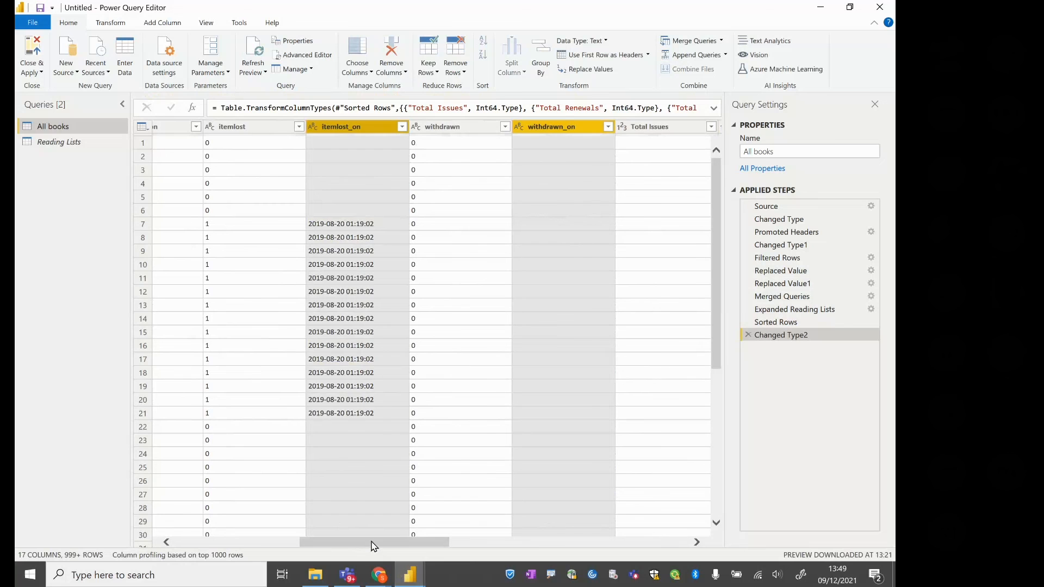
{"action": "left_click_drag", "start_coordinate": [374, 546], "coordinate": [325, 554]}
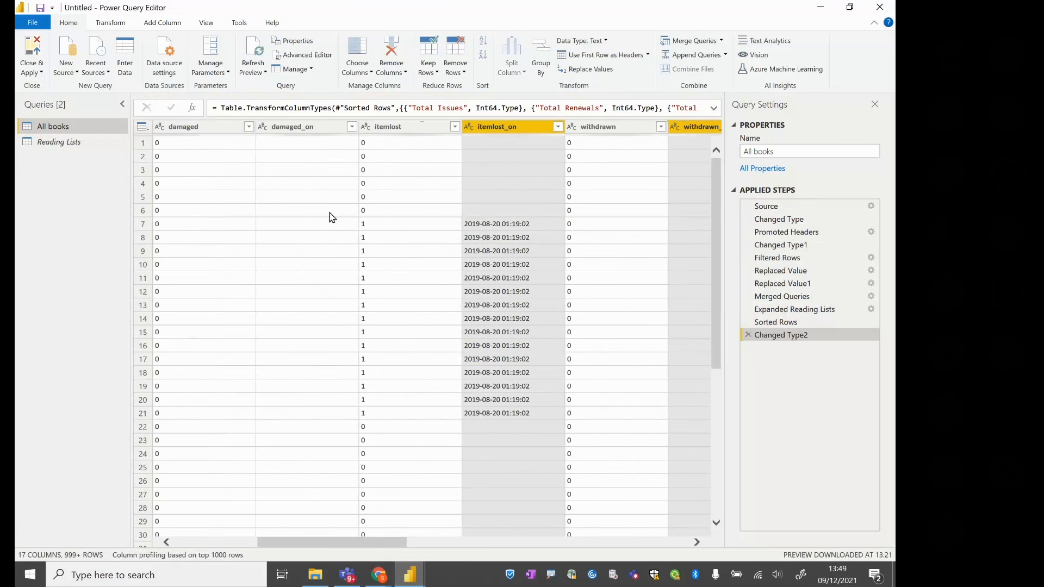
{"action": "left_click", "coordinate": [302, 128], "text": "ctrl"}
{"action": "left_click", "coordinate": [606, 41]}
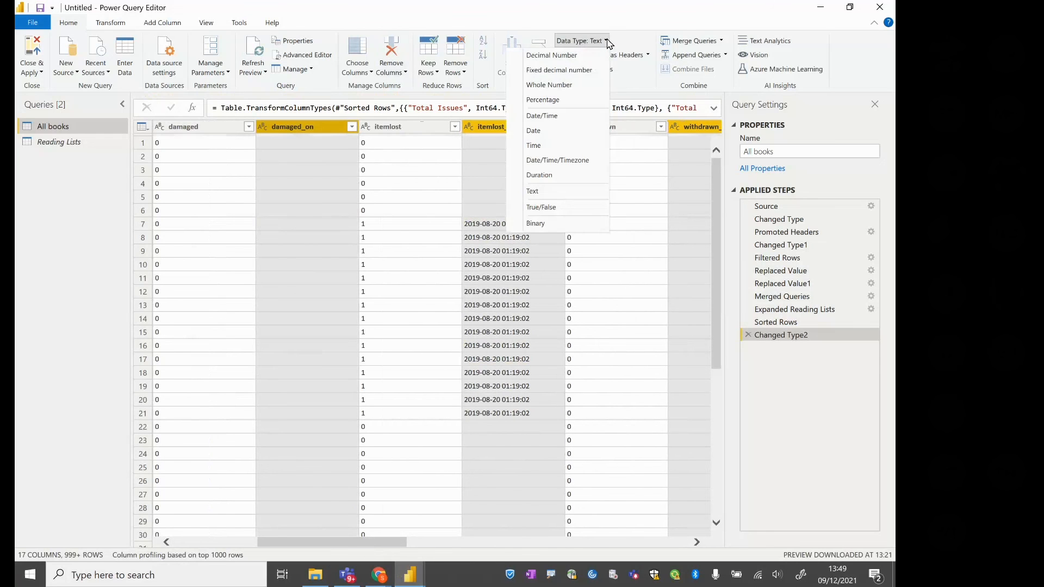
{"action": "left_click", "coordinate": [558, 117]}
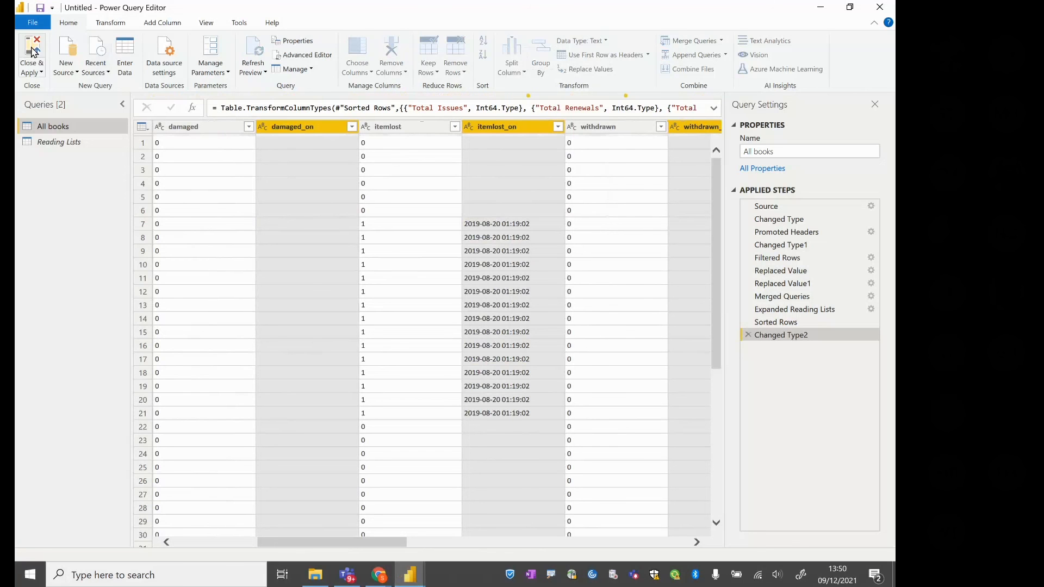
{"action": "left_click", "coordinate": [33, 52]}
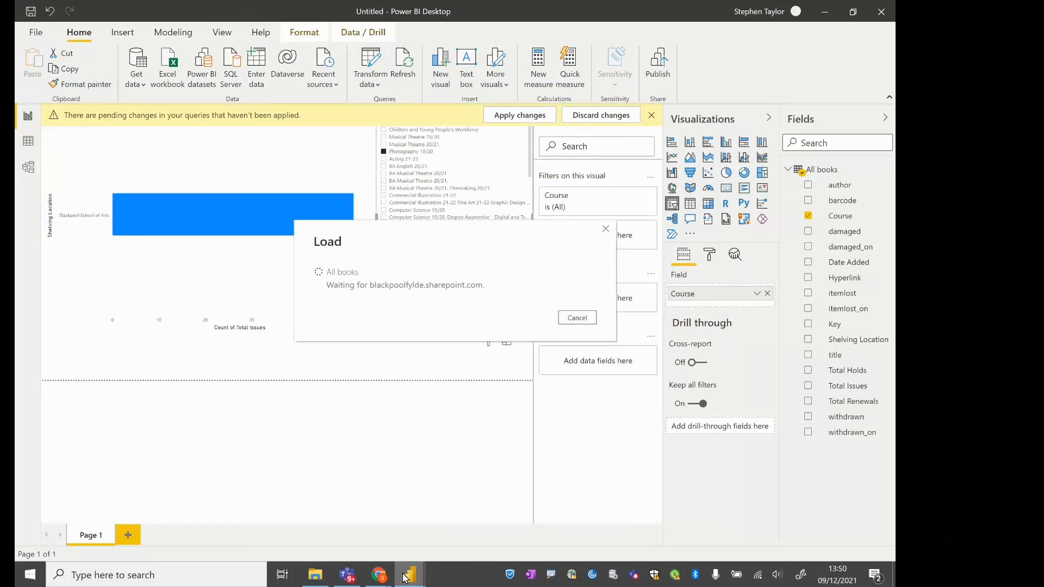
Switch to the LRC Usage report, maximize its window, and show the Home Page followed by the Koha page
{"action": "mouse_move", "coordinate": [407, 577]}
{"action": "left_click", "coordinate": [433, 520]}
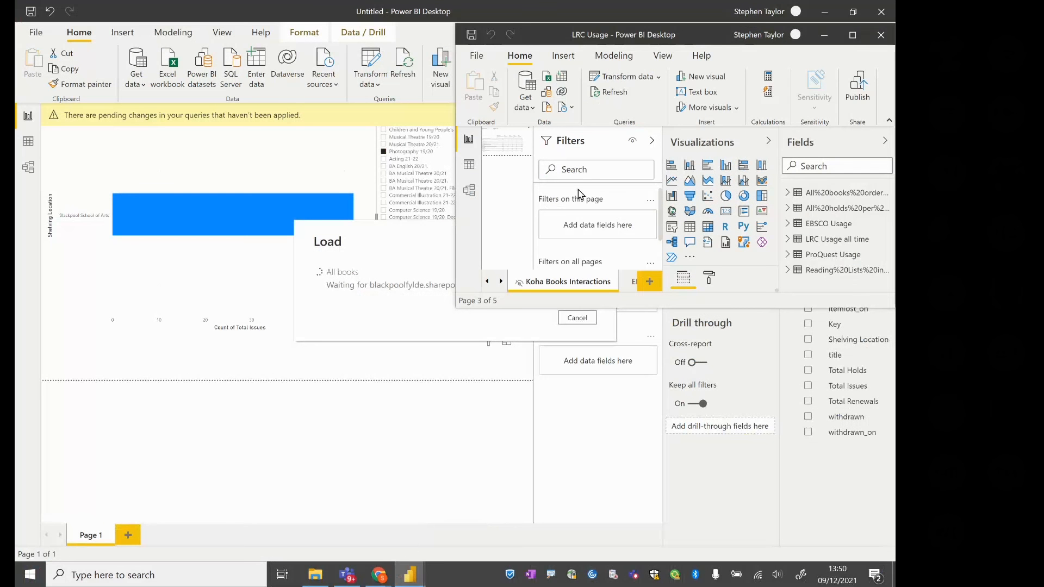
{"action": "left_click", "coordinate": [855, 38]}
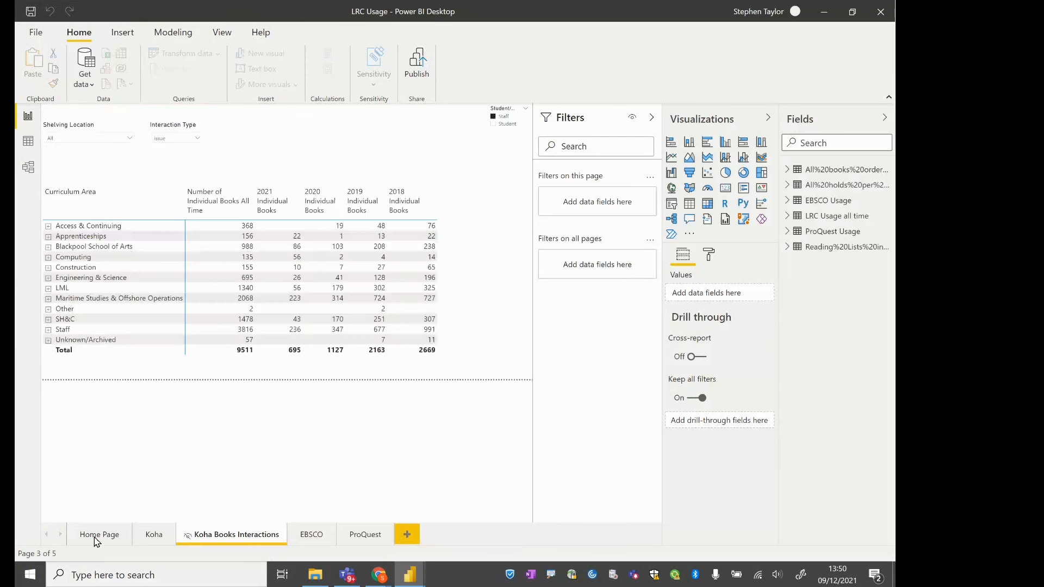
{"action": "left_click", "coordinate": [97, 538]}
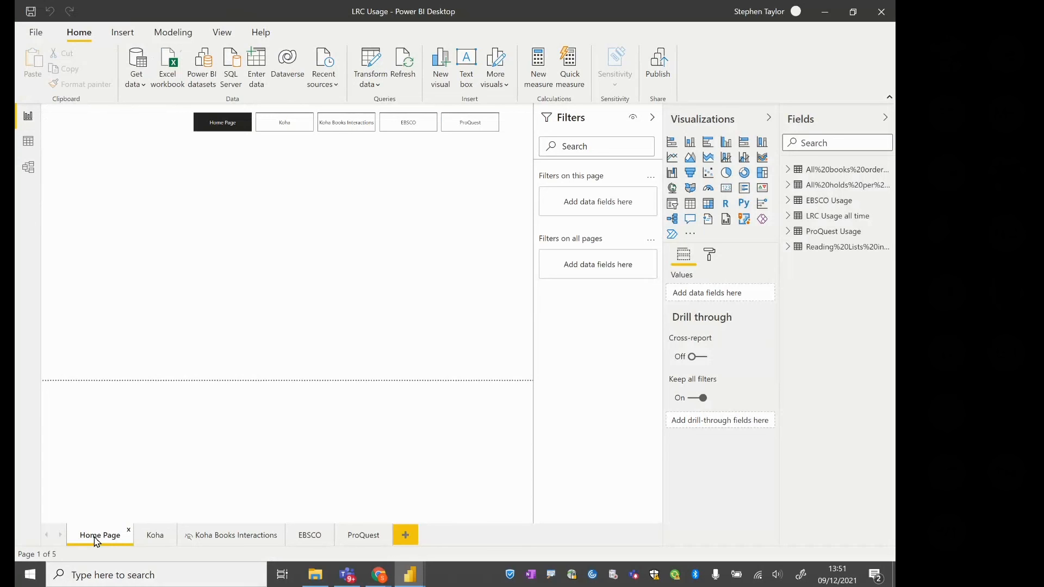
{"action": "left_click", "coordinate": [145, 540]}
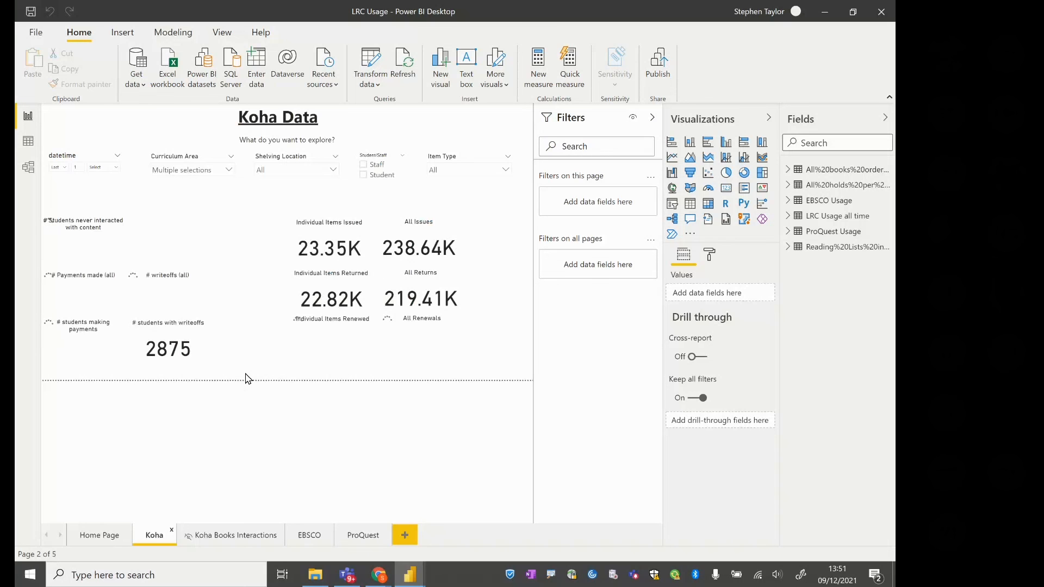
Clear the Curriculum Area slicer on the Koha page and collapse the Fields, Visualizations and Filters panes
{"action": "left_click", "coordinate": [228, 170]}
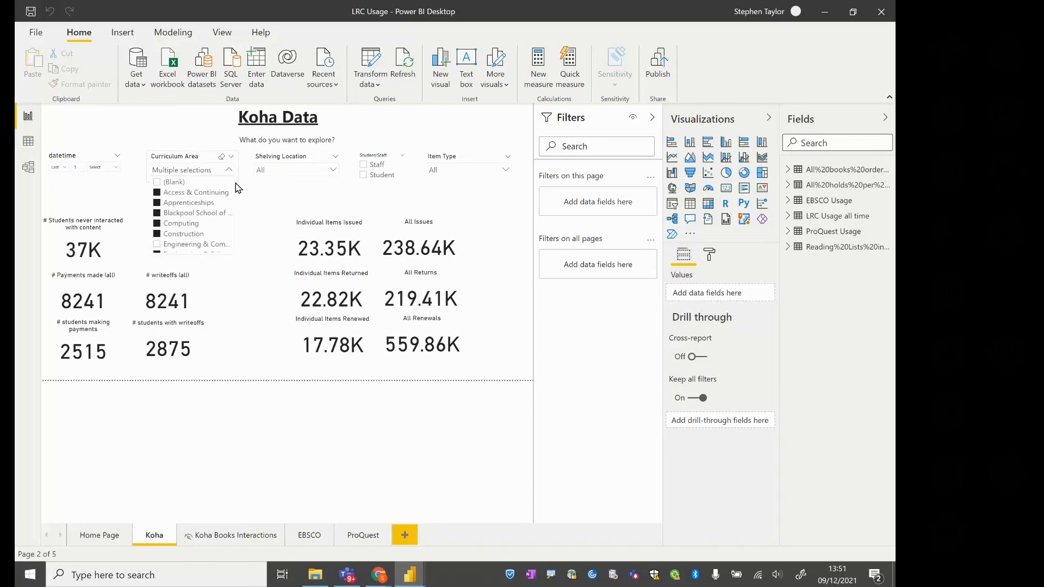
{"action": "left_click_drag", "start_coordinate": [234, 193], "coordinate": [233, 245]}
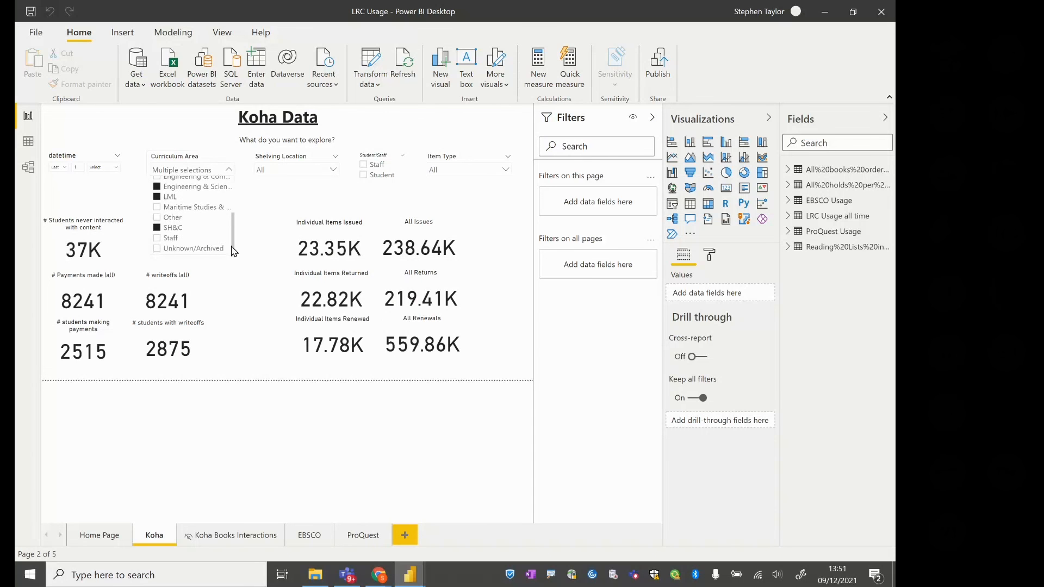
{"action": "scroll", "coordinate": [226, 204], "scroll_direction": "up", "scroll_amount": 5}
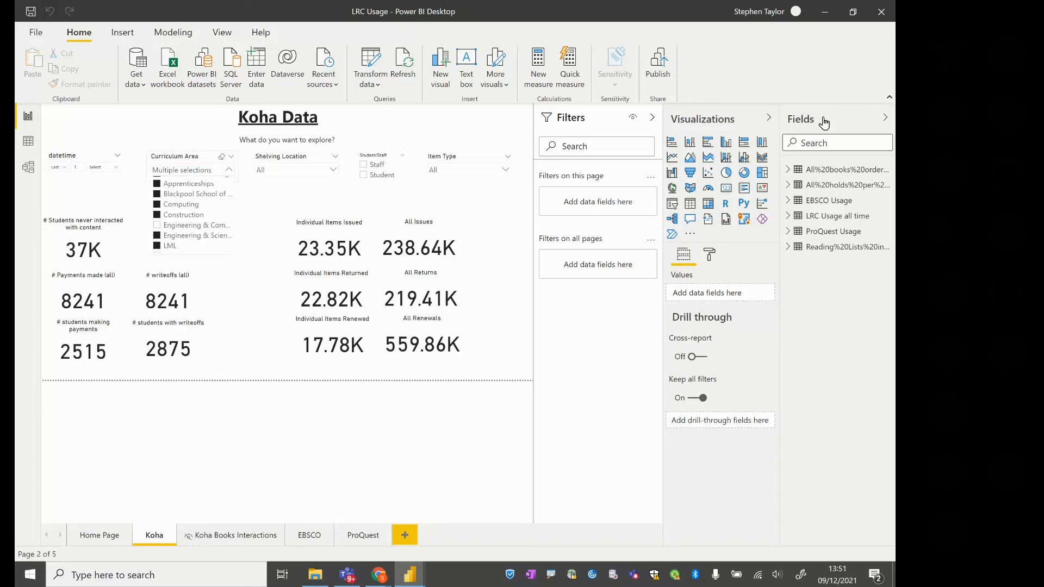
{"action": "left_click", "coordinate": [884, 123]}
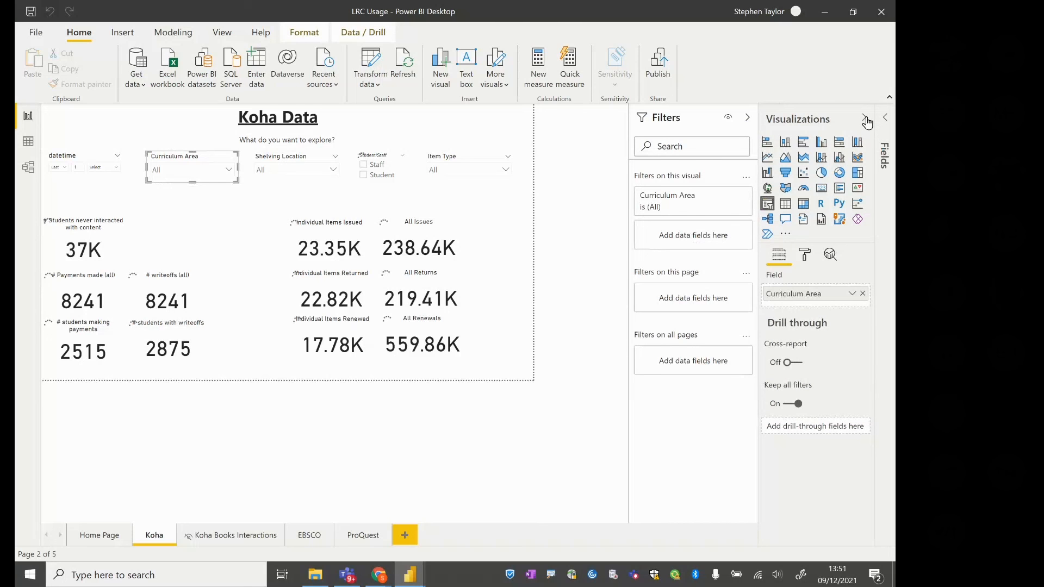
{"action": "left_click", "coordinate": [865, 119]}
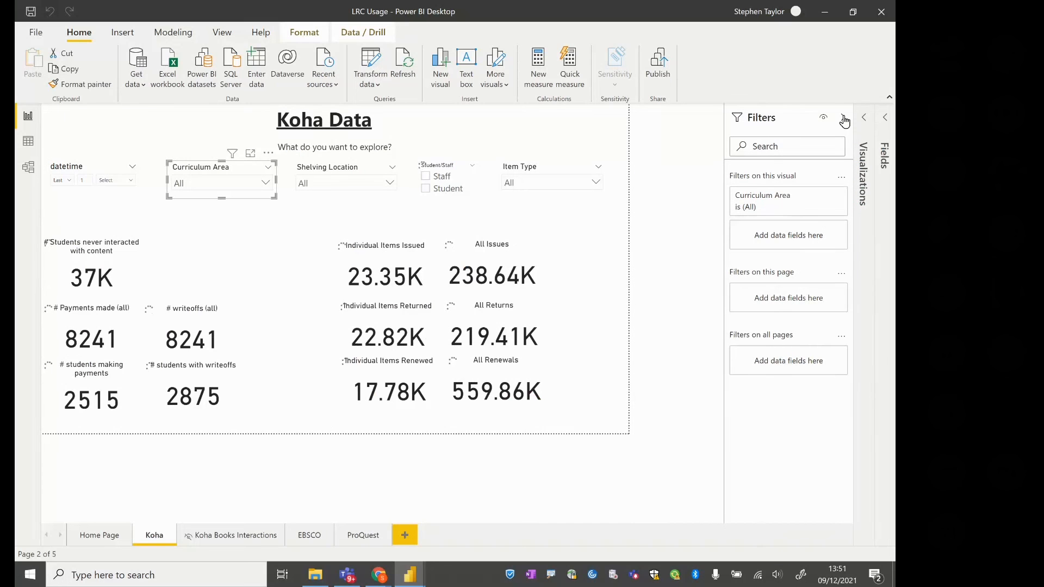
{"action": "left_click", "coordinate": [844, 119]}
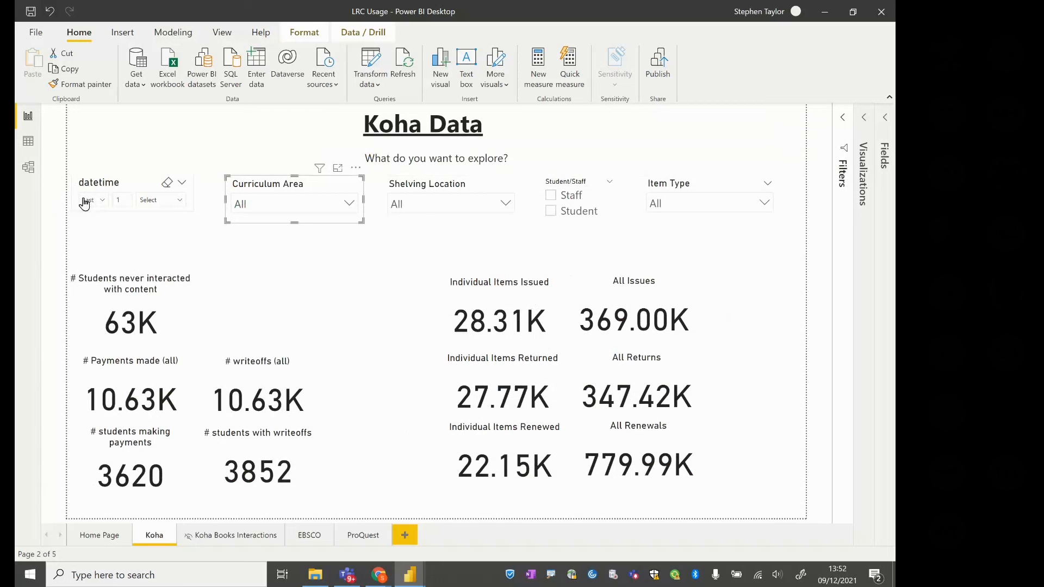
Set the datetime slicer on the Koha page to the last 1 Years
{"action": "left_click", "coordinate": [173, 203]}
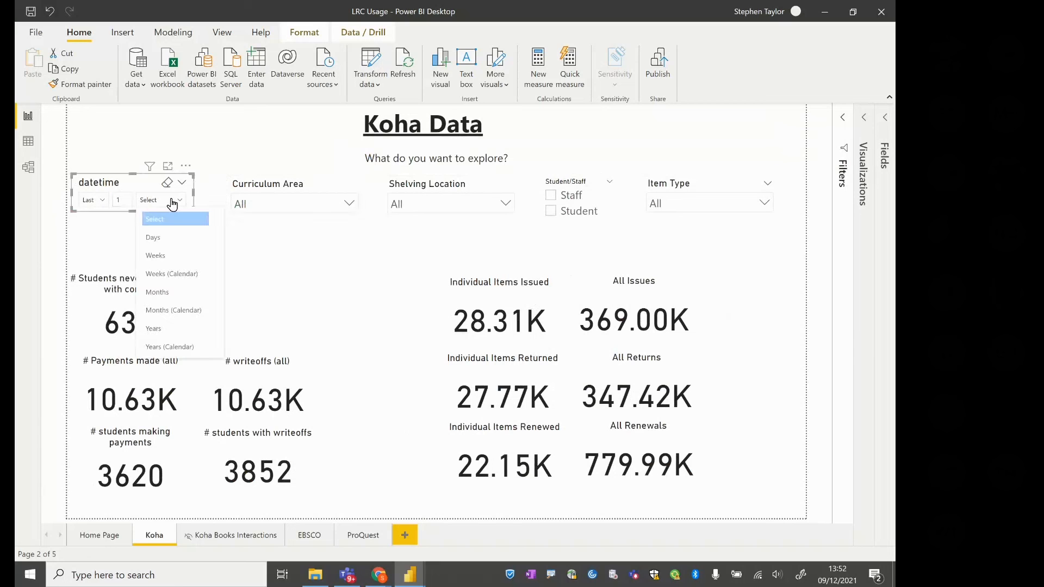
{"action": "left_click", "coordinate": [175, 330]}
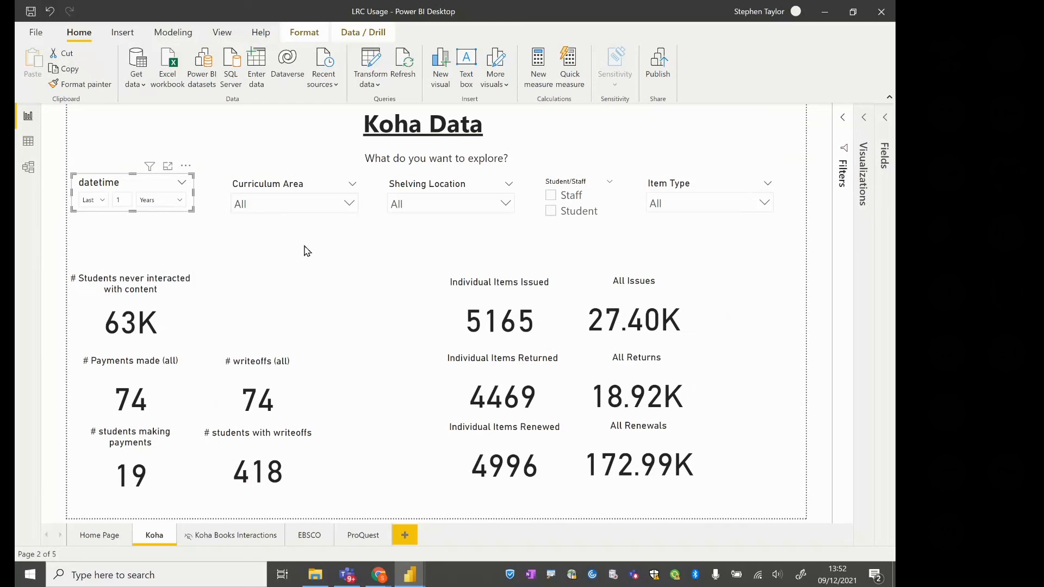
Examine the options offered by the Curriculum Area, Shelving Location, Student/Staff and Item Type slicers on the Koha page
{"action": "left_click", "coordinate": [349, 203]}
{"action": "left_click", "coordinate": [505, 206]}
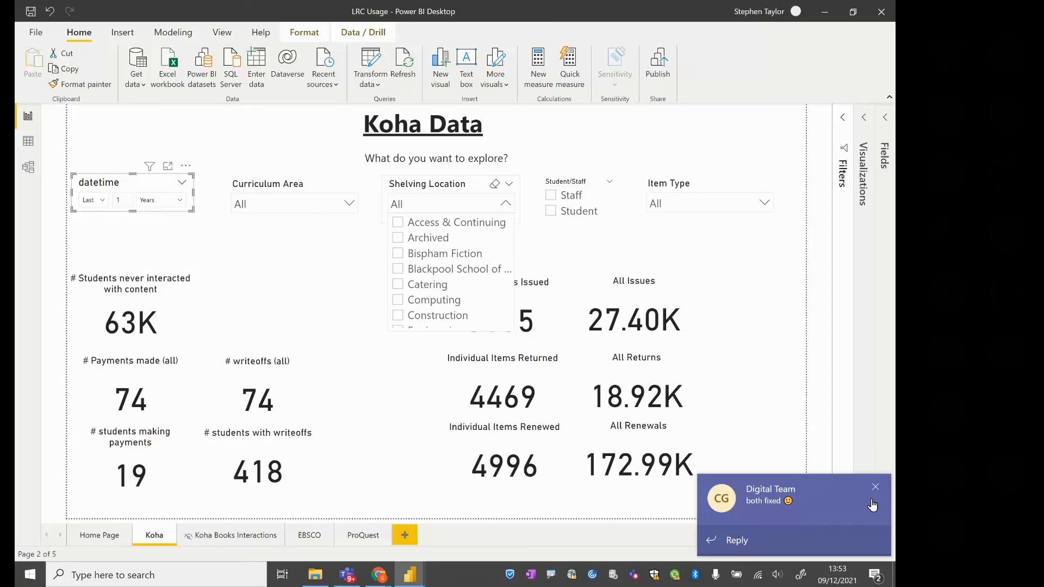
{"action": "left_click", "coordinate": [879, 488]}
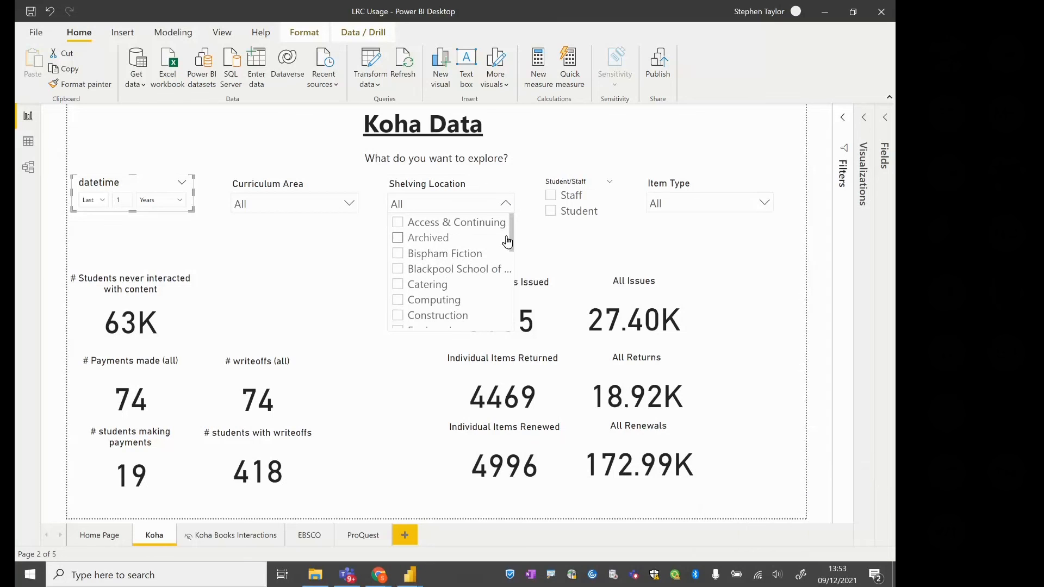
{"action": "left_click_drag", "start_coordinate": [512, 256], "coordinate": [514, 307]}
{"action": "left_click_drag", "start_coordinate": [520, 244], "coordinate": [524, 220]}
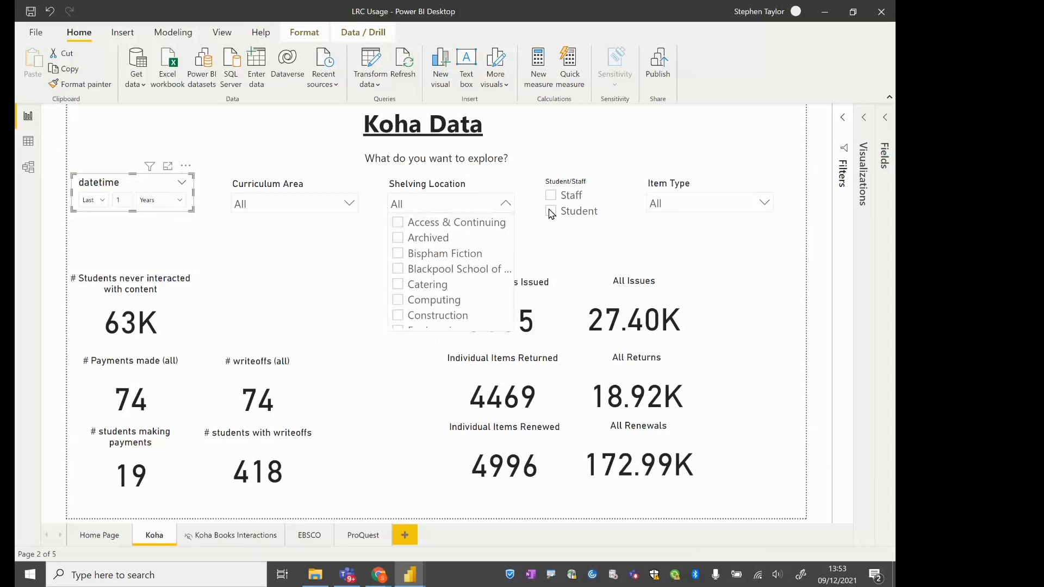
{"action": "left_click", "coordinate": [578, 208]}
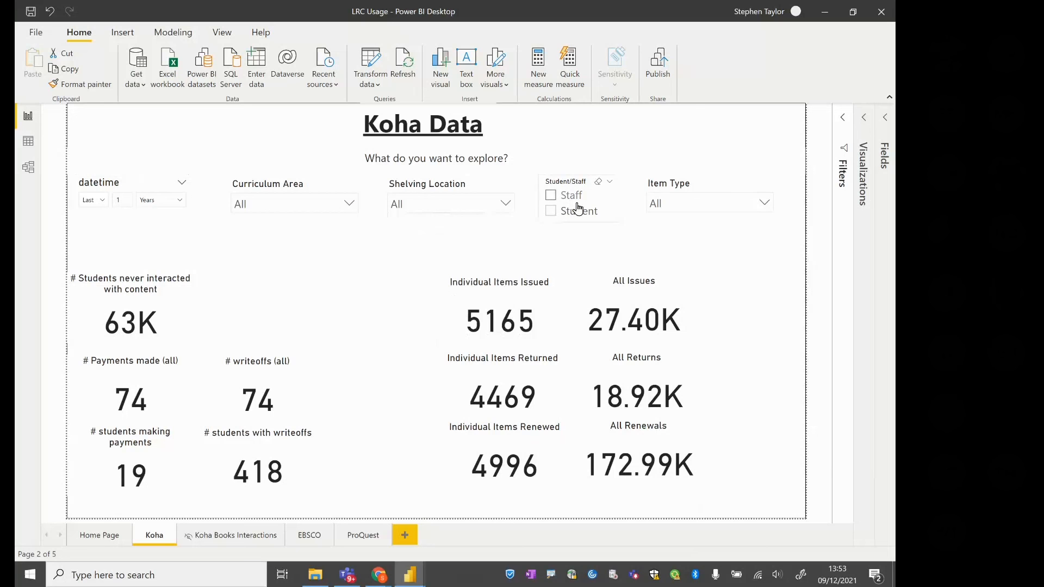
{"action": "left_click", "coordinate": [765, 203]}
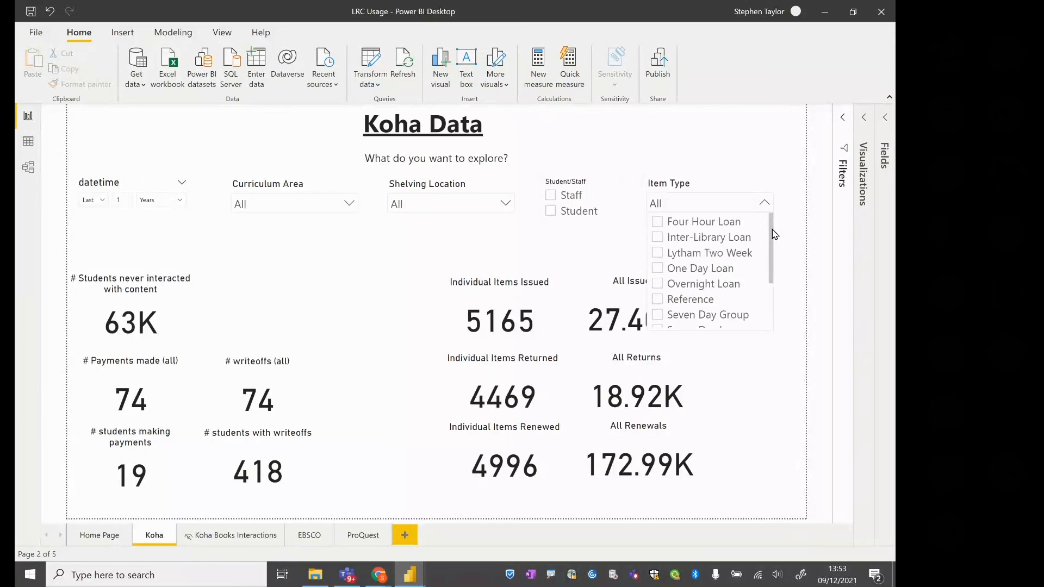
{"action": "left_click", "coordinate": [789, 325]}
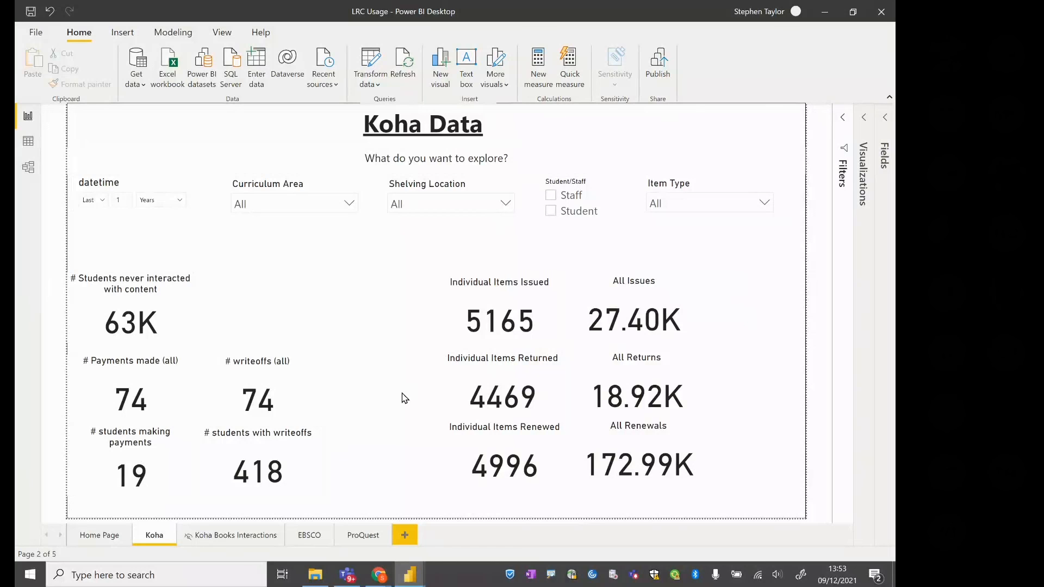
Open the EBSCO page and list the fields of the EBSCO Usage table
{"action": "left_click", "coordinate": [304, 537]}
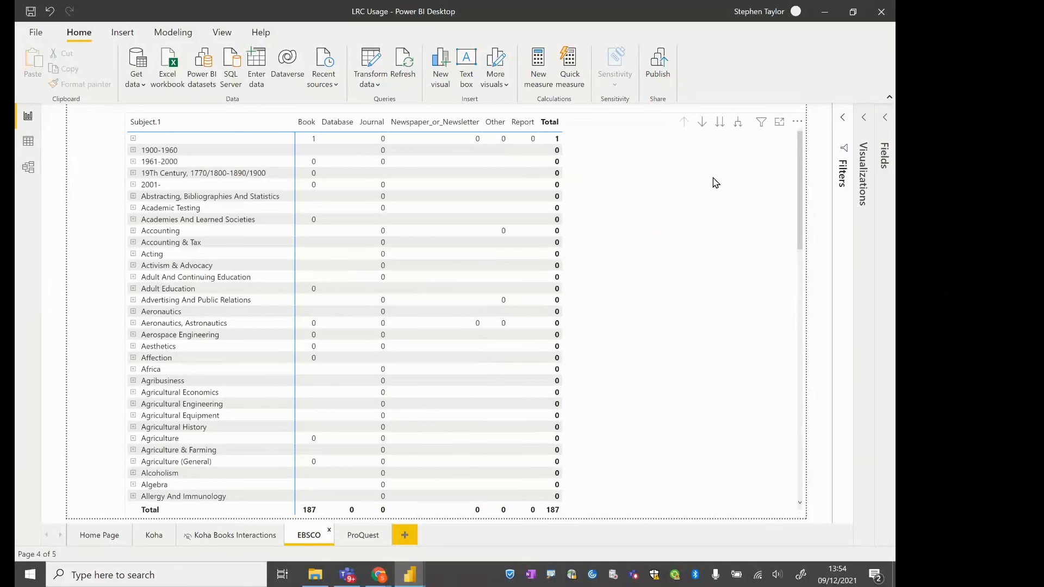
{"action": "left_click", "coordinate": [886, 118]}
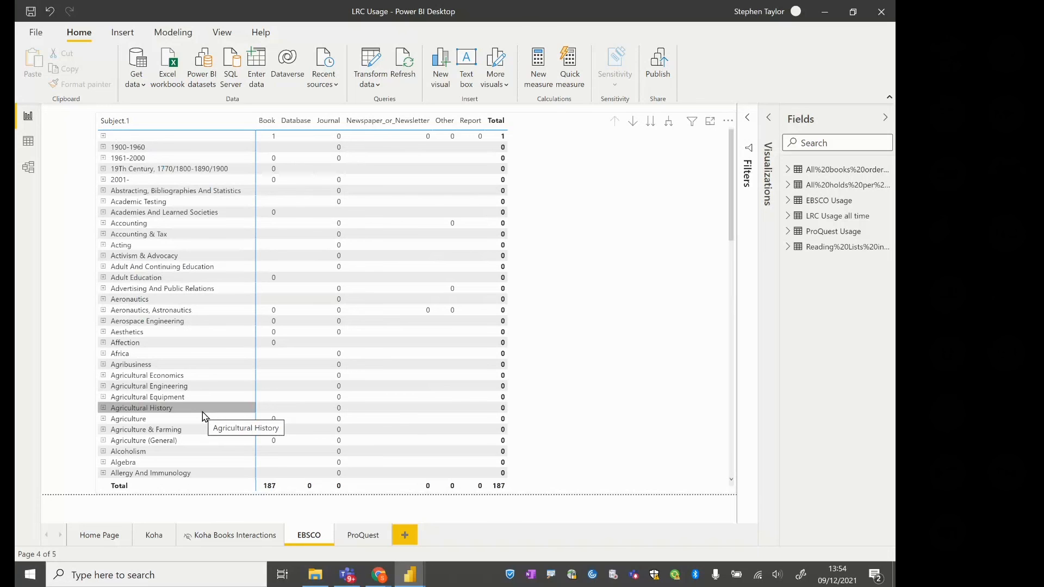
{"action": "left_click", "coordinate": [788, 201]}
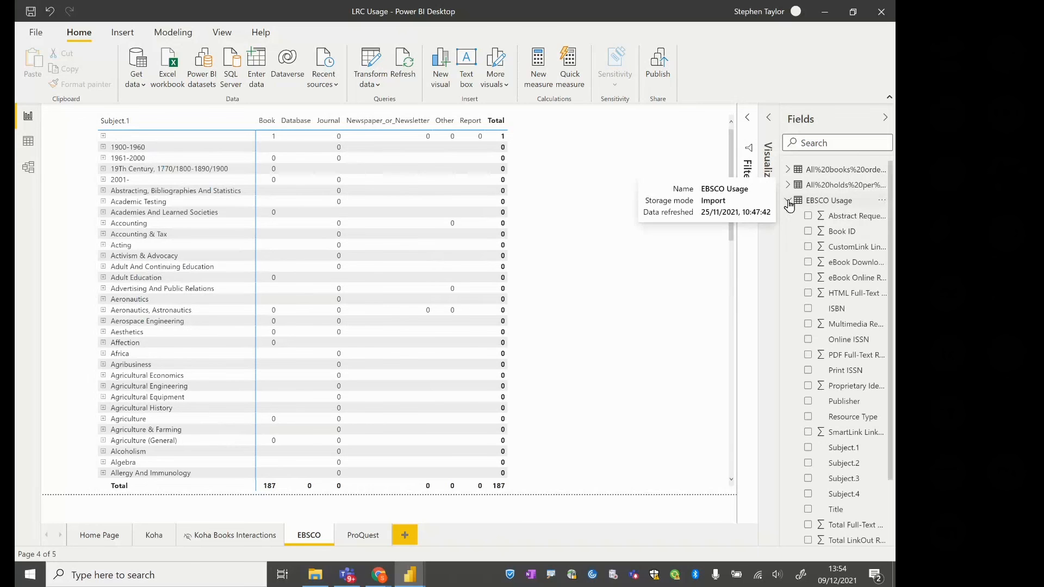
Start a new group on the Subject.1 field of the EBSCO Usage table and bring up its Groups dialog
{"action": "right_click", "coordinate": [830, 454]}
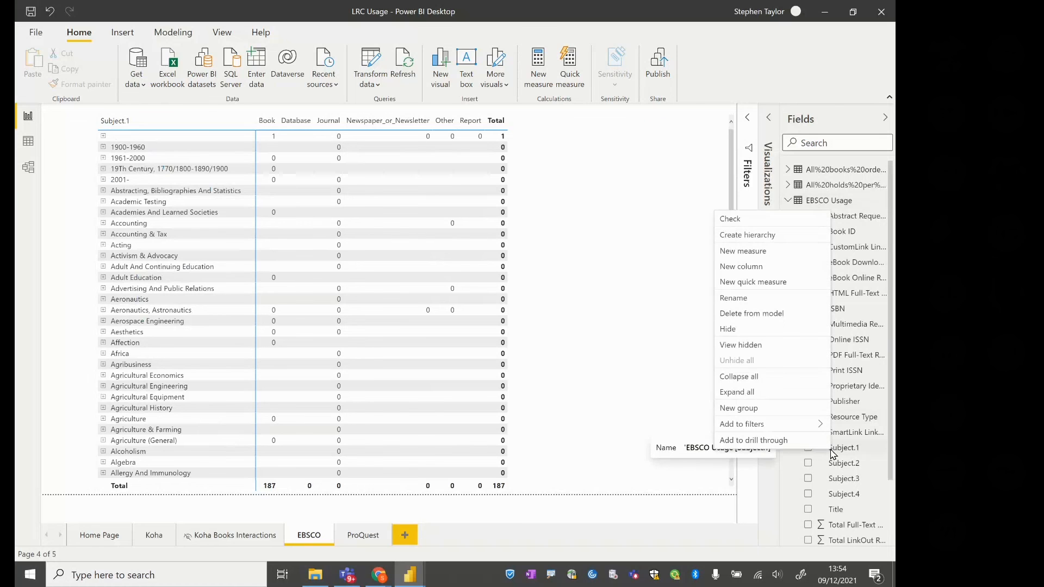
{"action": "left_click", "coordinate": [726, 409]}
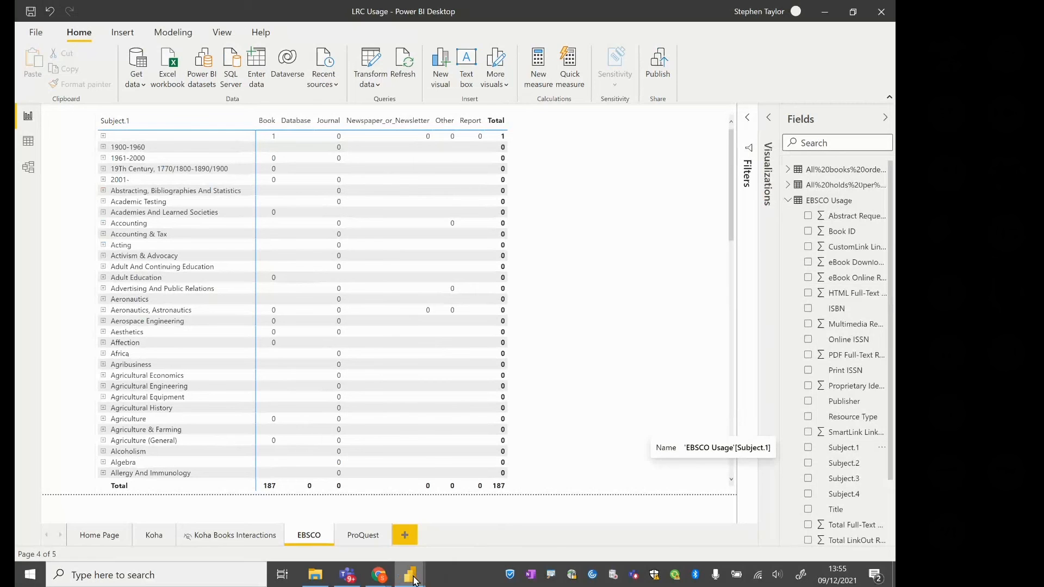
{"action": "mouse_move", "coordinate": [414, 581]}
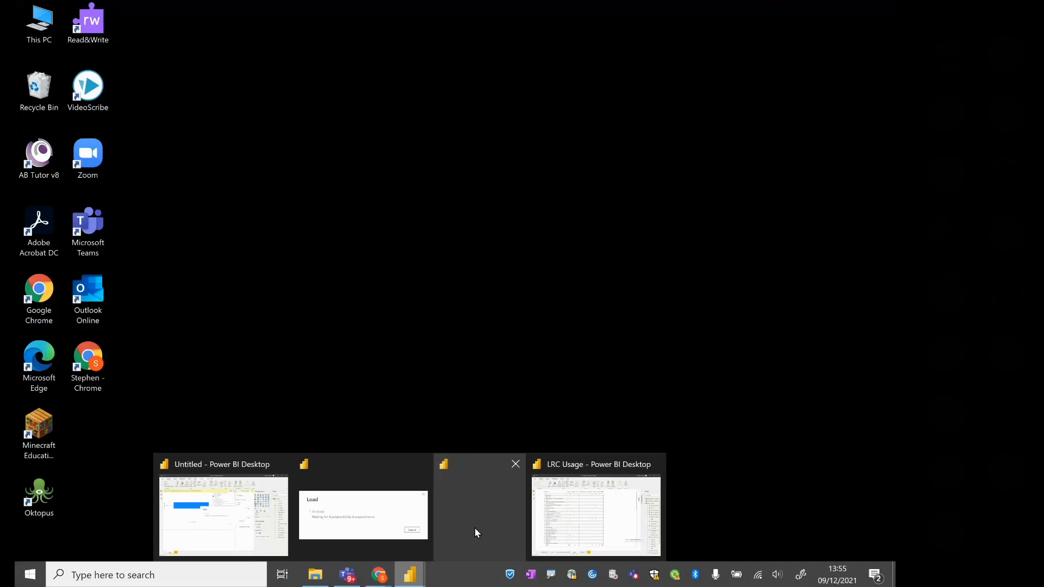
{"action": "left_click", "coordinate": [475, 528]}
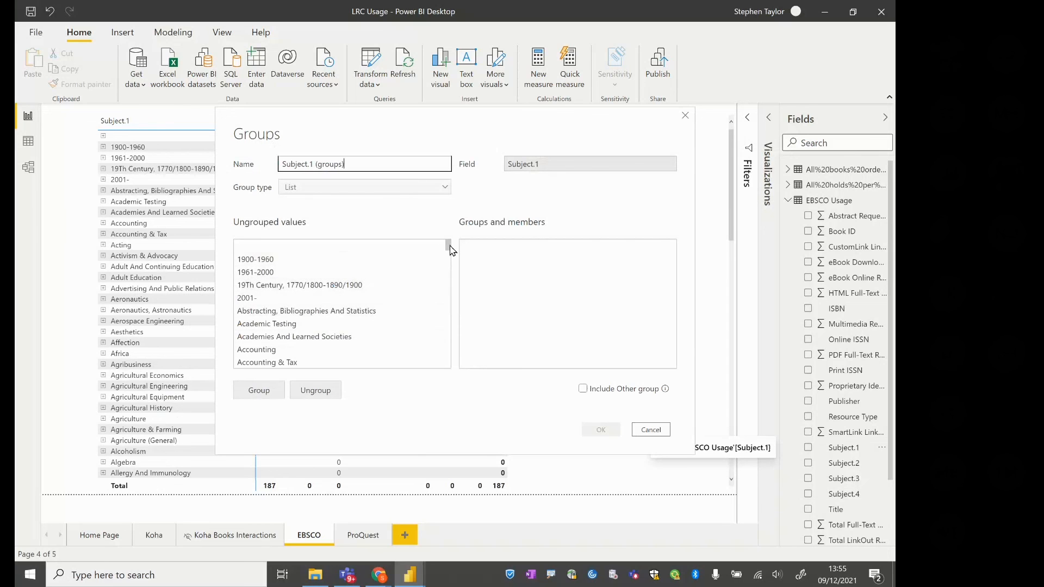
Group the Subject.1 values from Agribusiness through Agriculture (General) and name the group Agricultural
{"action": "left_click_drag", "start_coordinate": [448, 249], "coordinate": [448, 255]}
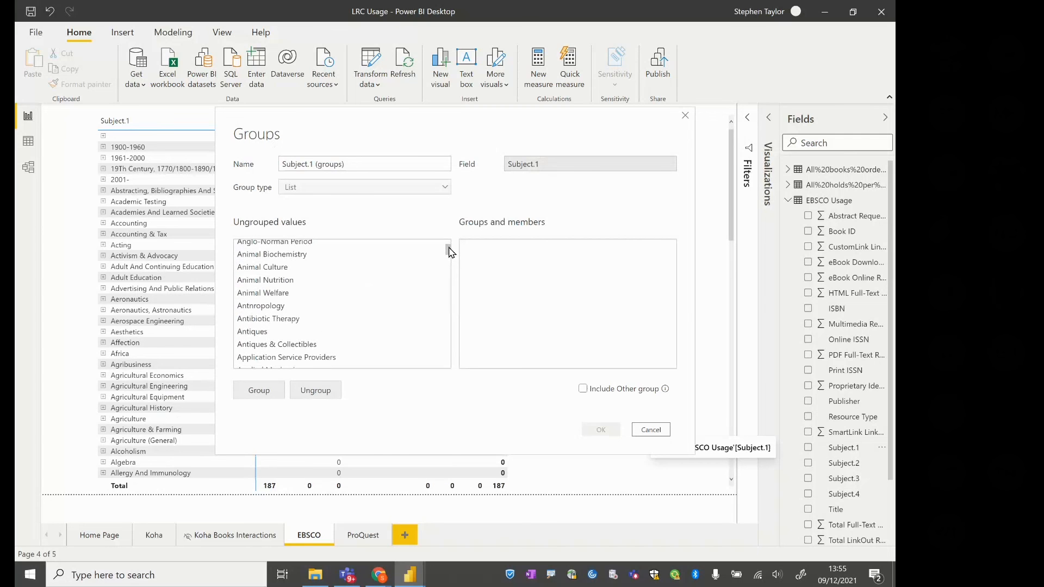
{"action": "left_click_drag", "start_coordinate": [450, 251], "coordinate": [450, 247]}
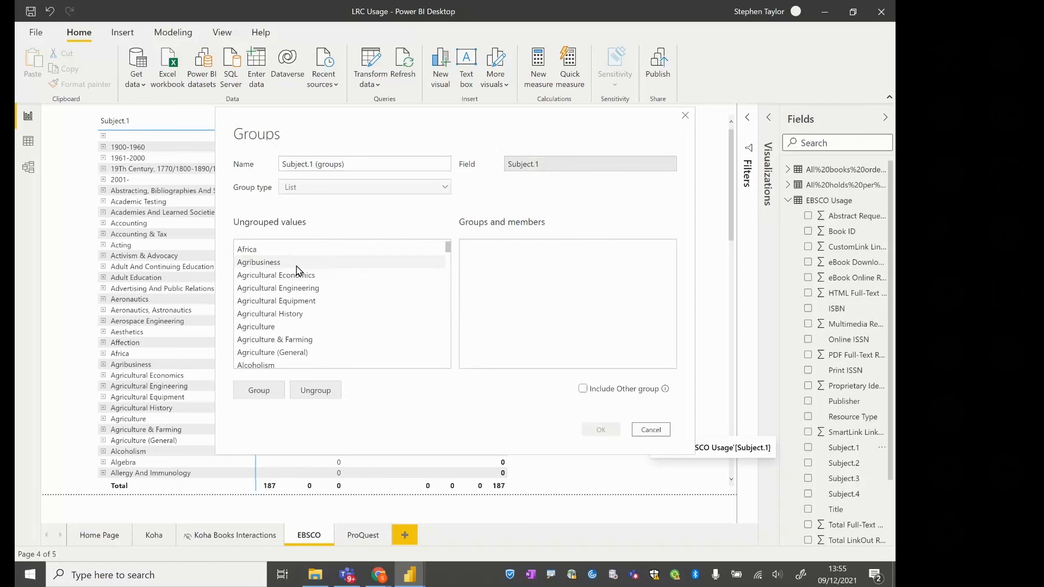
{"action": "left_click", "coordinate": [296, 264]}
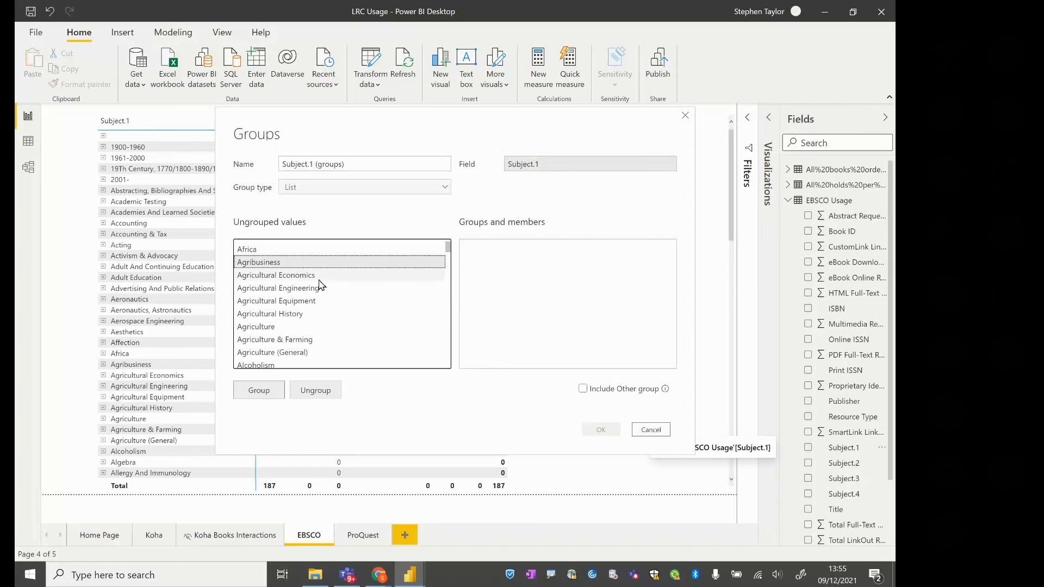
{"action": "left_click", "coordinate": [308, 353], "text": "shift"}
{"action": "left_click", "coordinate": [264, 392]}
{"action": "type", "text": "Agricultur"}
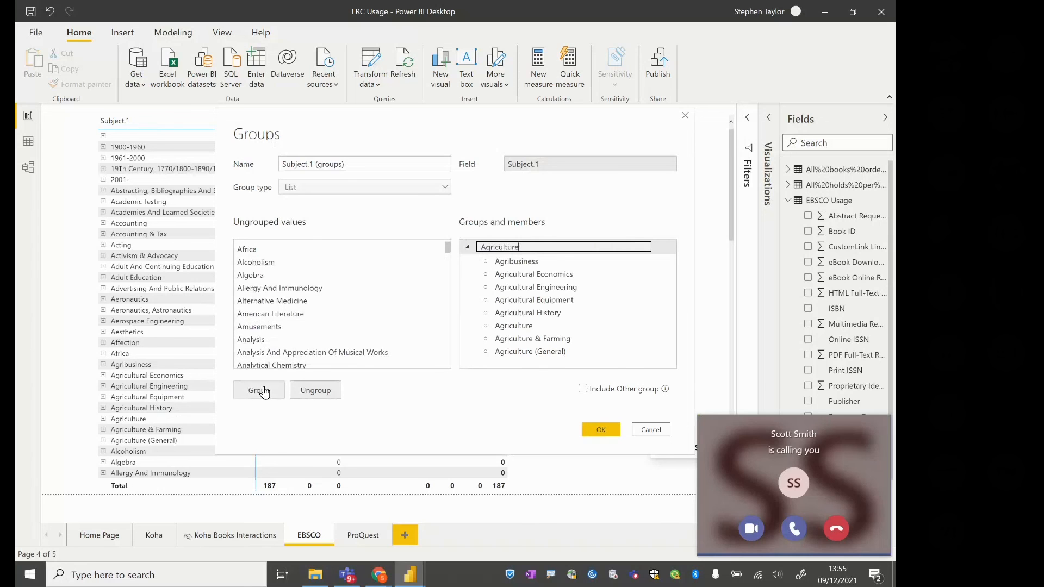
{"action": "type", "text": "al"}
{"action": "key", "text": "Return"}
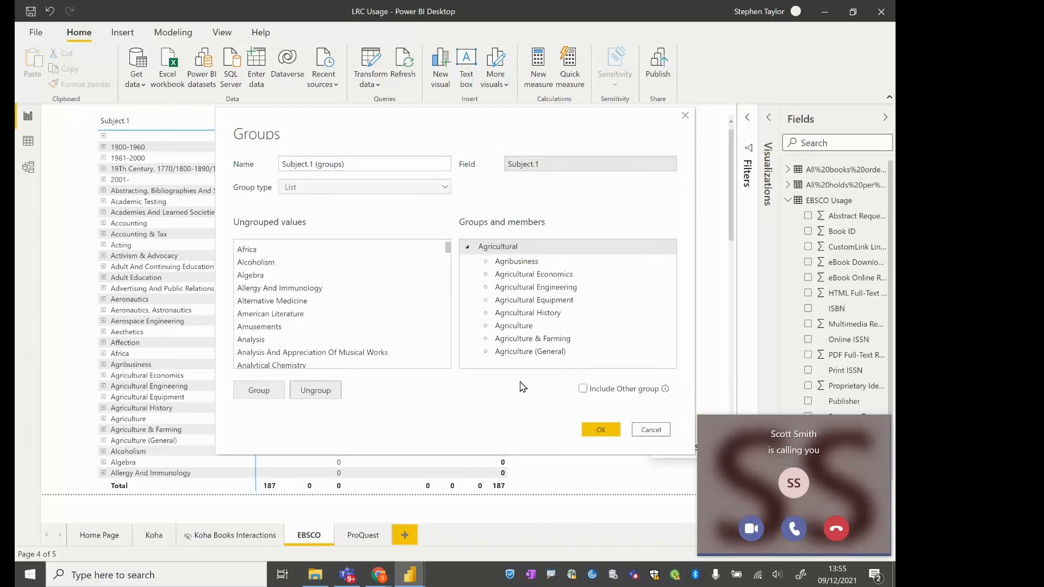
Decline the incoming call and quit Microsoft Teams
{"action": "left_click", "coordinate": [842, 529]}
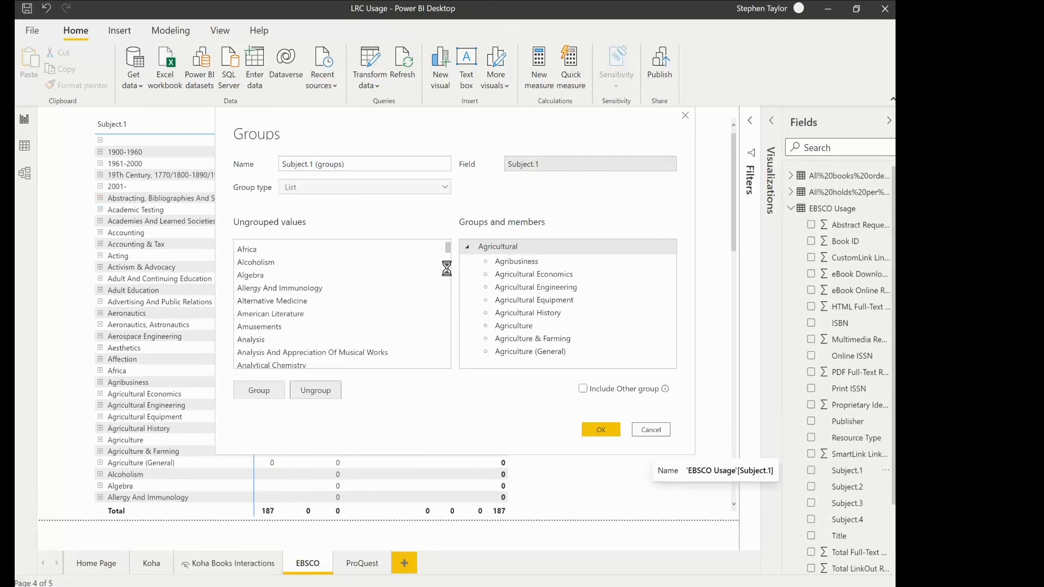
{"action": "left_click", "coordinate": [447, 268]}
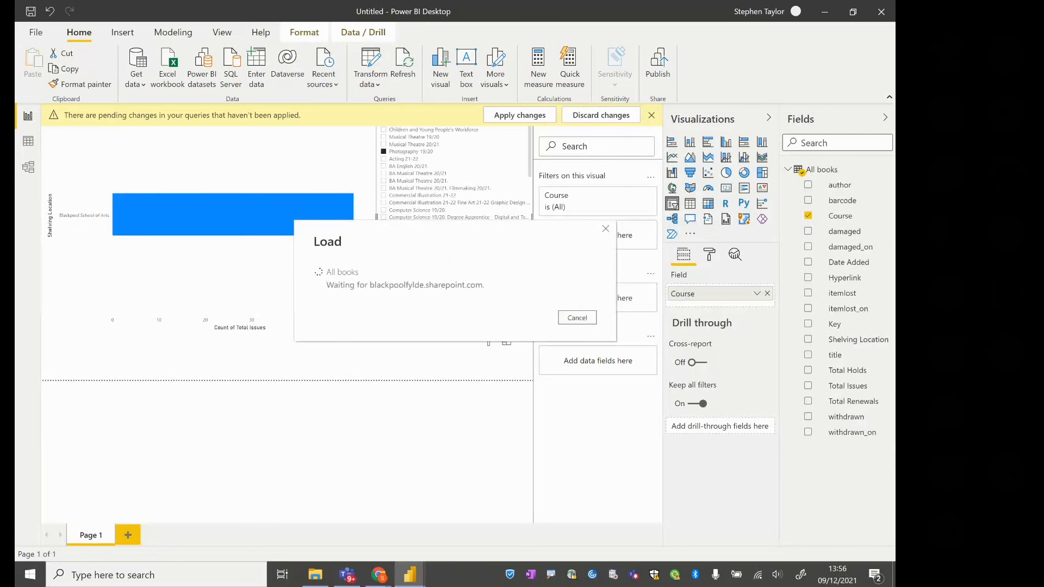
{"action": "mouse_move", "coordinate": [410, 575]}
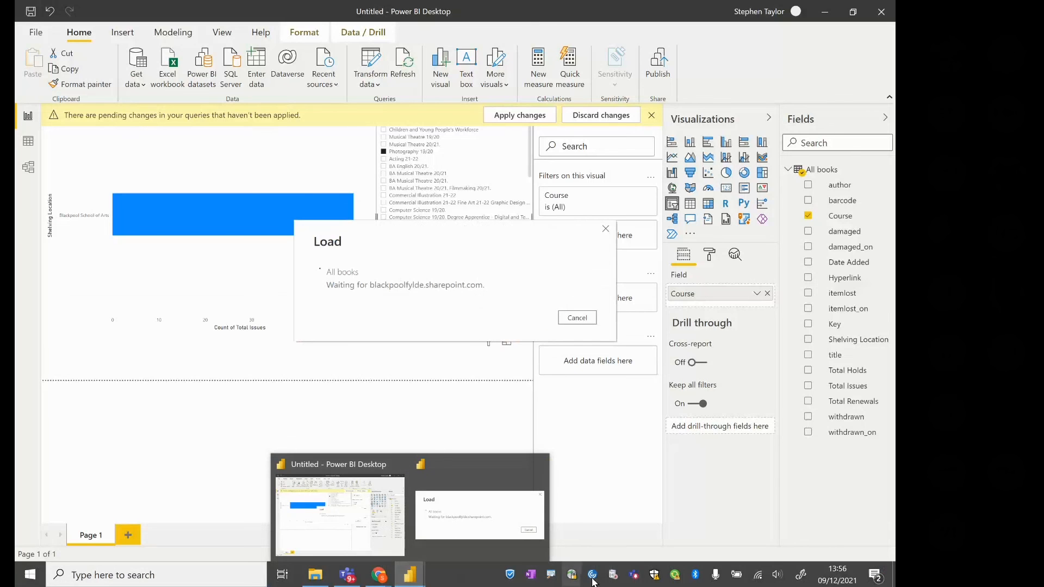
{"action": "right_click", "coordinate": [636, 576]}
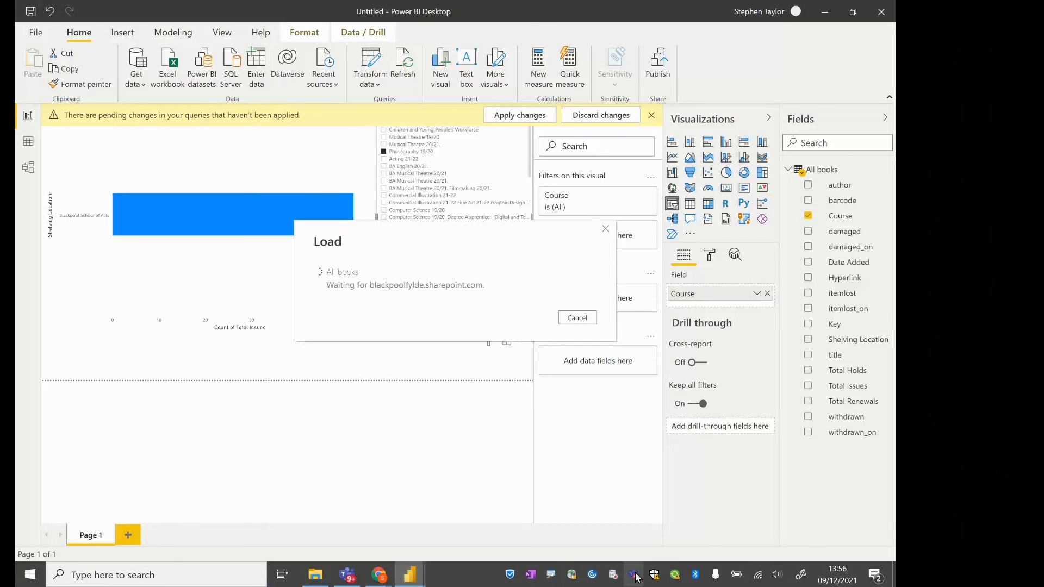
{"action": "left_click", "coordinate": [649, 563]}
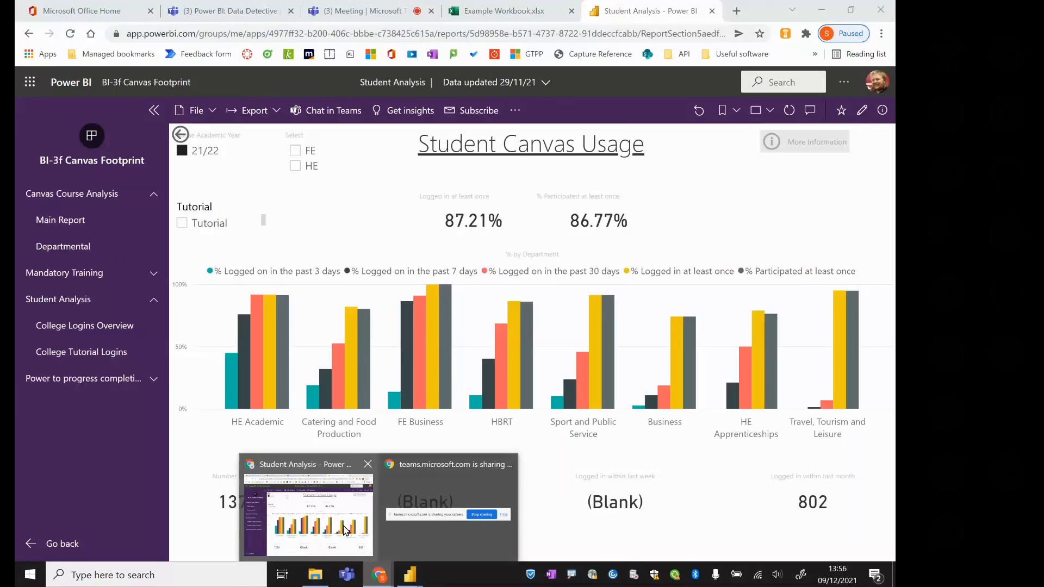
Switch to the Student Analysis report in Chrome and back to the Untitled Power BI Desktop report to check its data load
{"action": "left_click", "coordinate": [370, 522]}
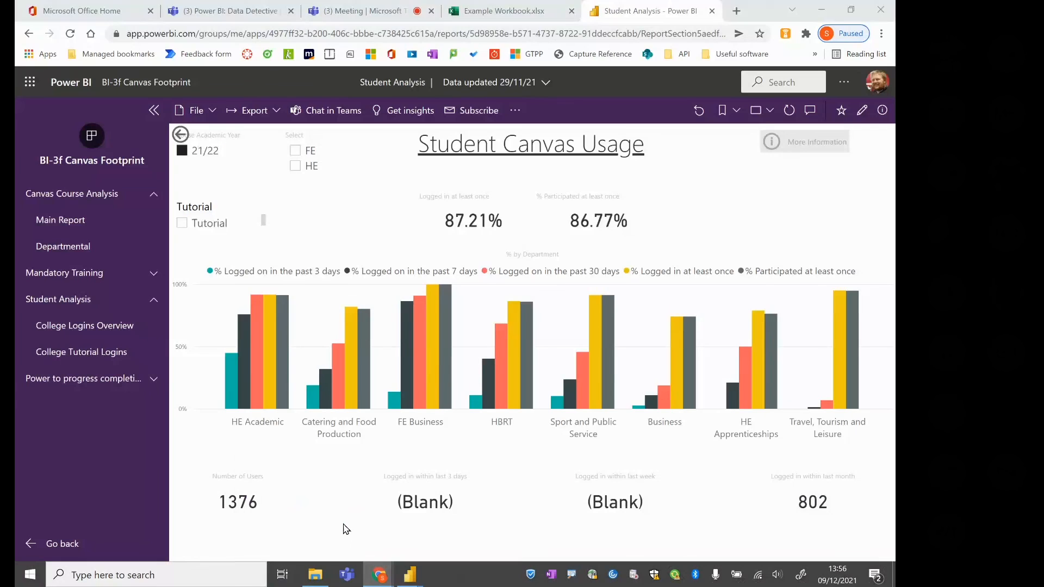
{"action": "left_click", "coordinate": [378, 574]}
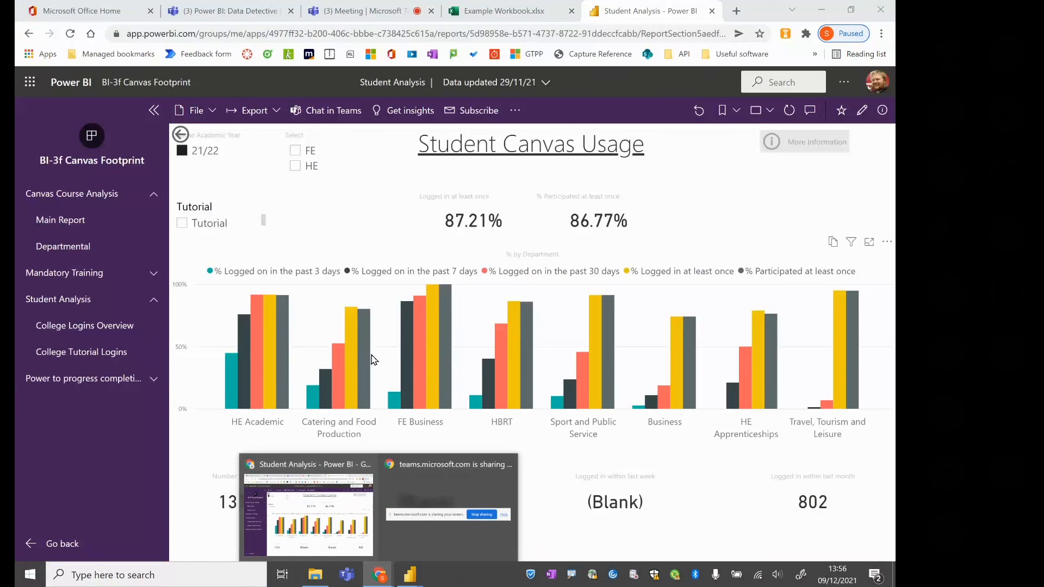
{"action": "left_click", "coordinate": [409, 574]}
{"action": "left_click", "coordinate": [455, 528]}
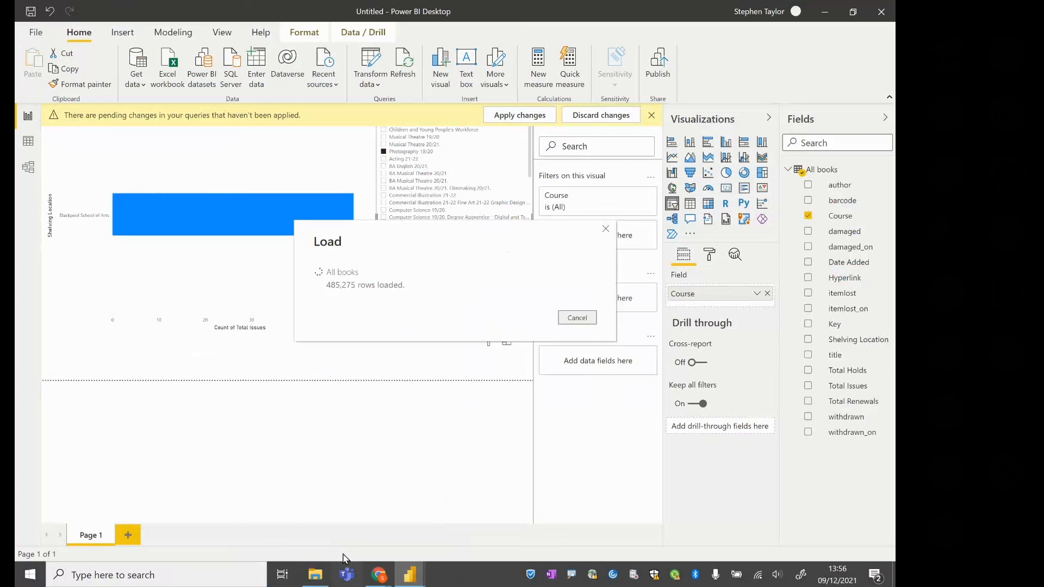
{"action": "mouse_move", "coordinate": [373, 574]}
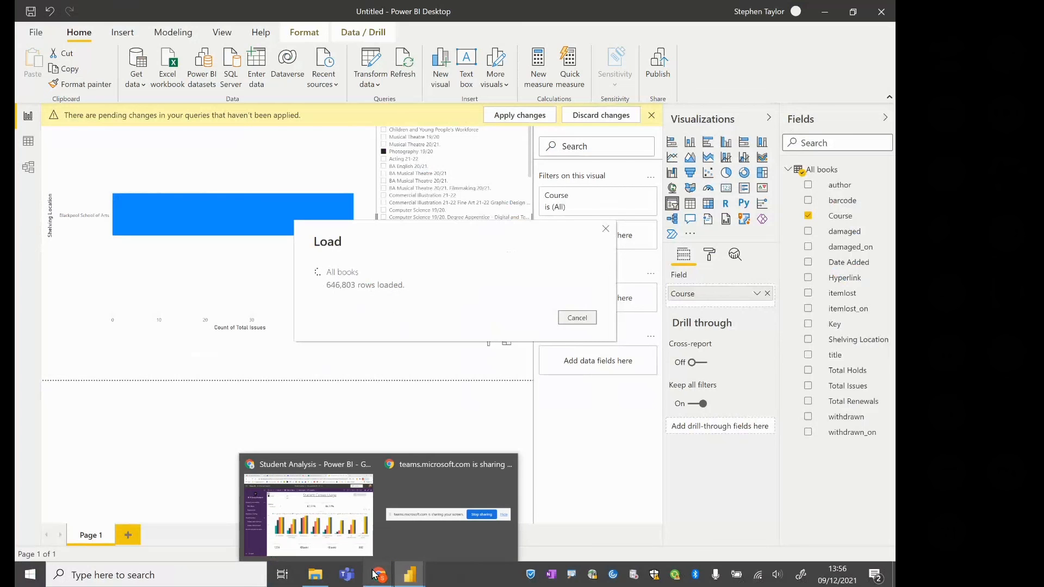
{"action": "left_click", "coordinate": [312, 219]}
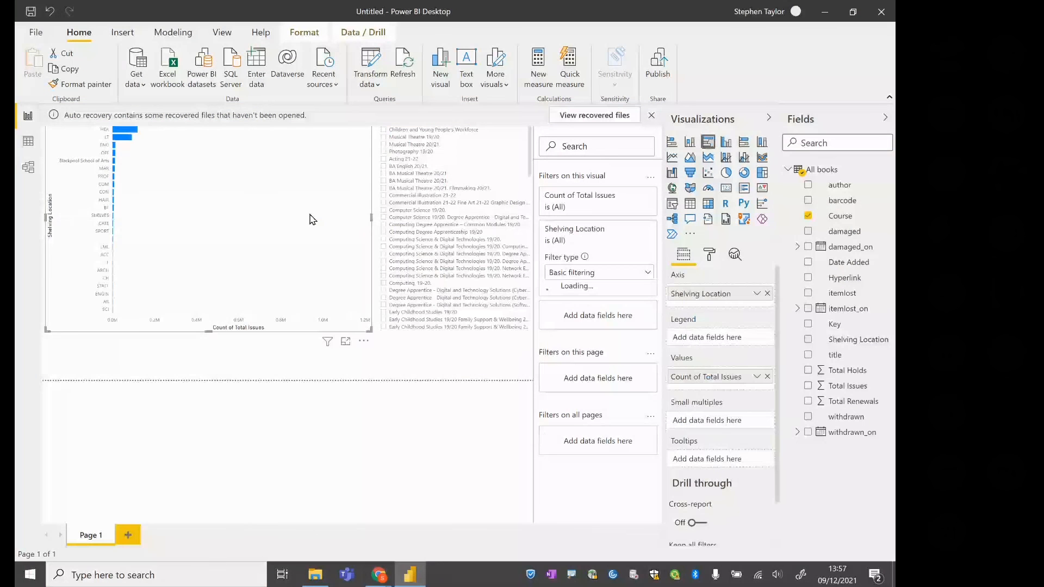
Dismiss the auto recovery notice, choosing to remove the recovered files
{"action": "left_click", "coordinate": [652, 115]}
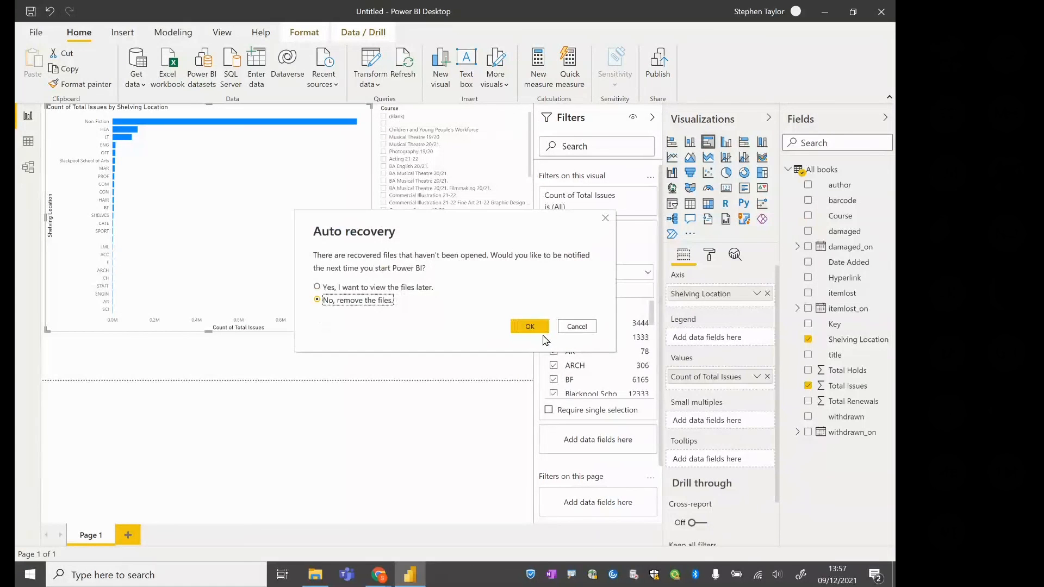
{"action": "left_click", "coordinate": [530, 327]}
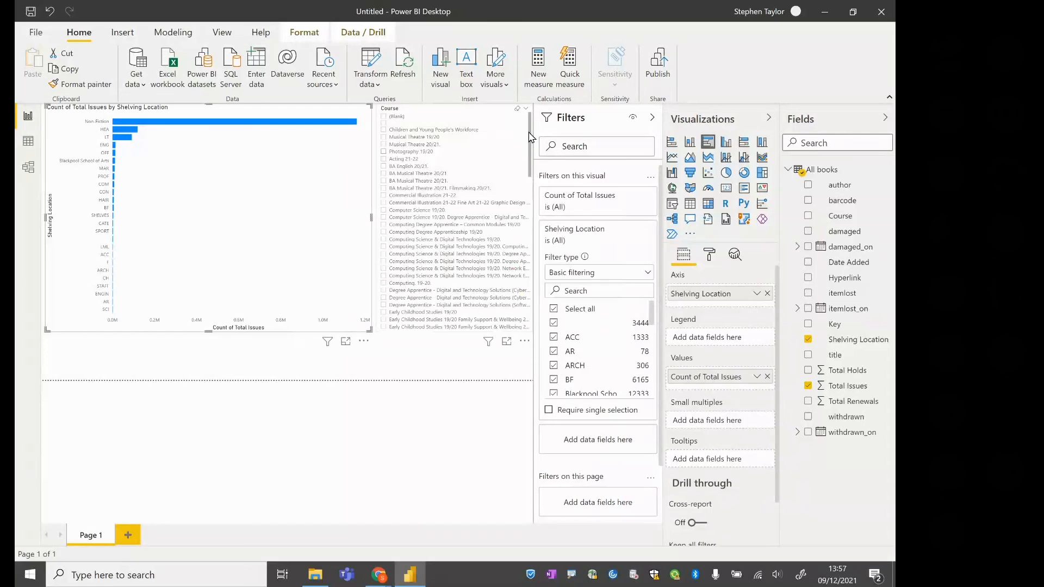
Summarize Total Issues as Average in the Shelving Location bar chart
{"action": "left_click", "coordinate": [238, 197]}
{"action": "left_click", "coordinate": [757, 378]}
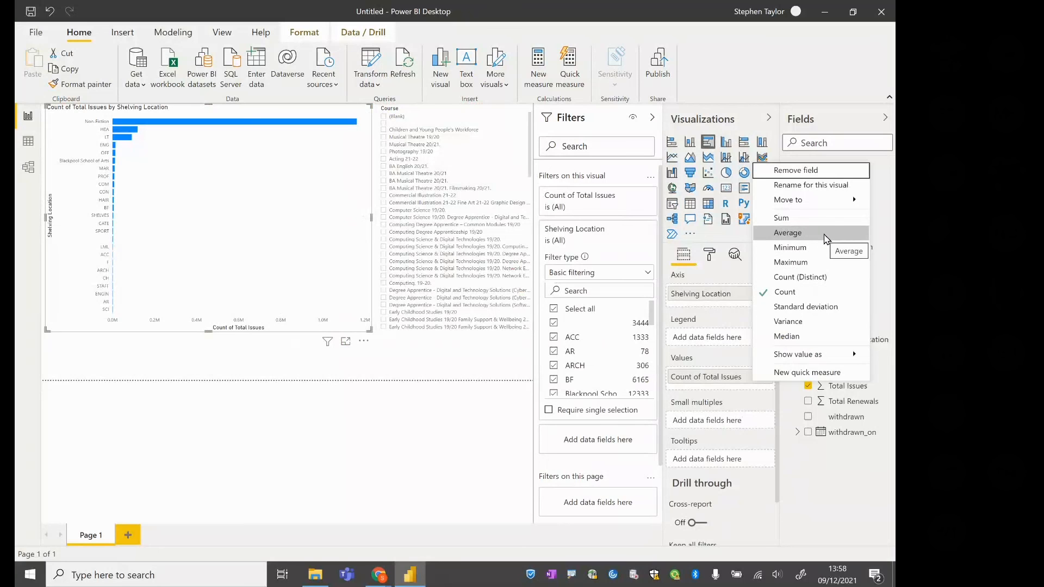
{"action": "left_click", "coordinate": [788, 232]}
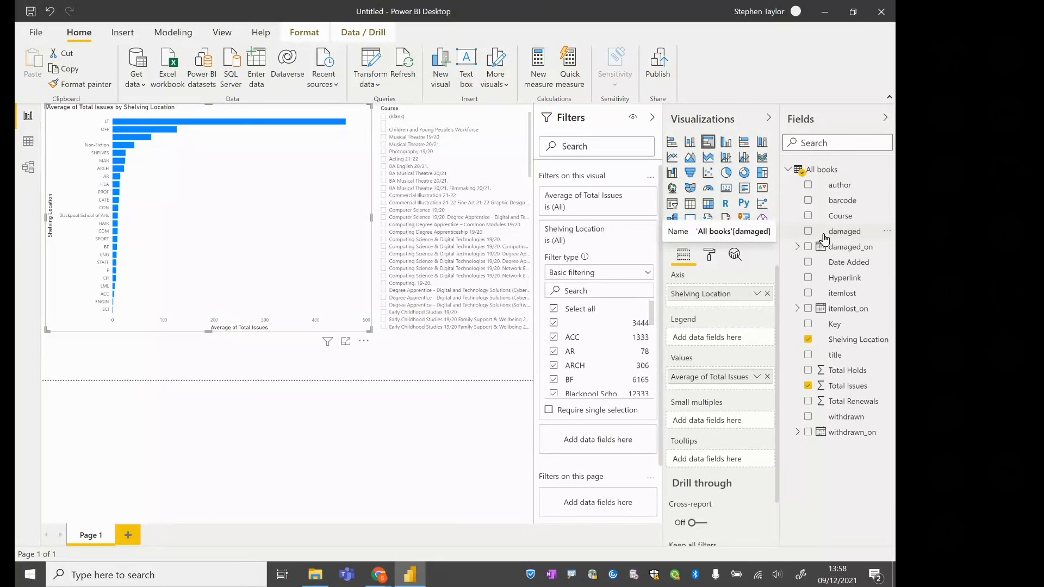
Summarize Total Issues as Sum in the Shelving Location bar chart and review the other aggregation options
{"action": "left_click", "coordinate": [756, 377]}
{"action": "left_click", "coordinate": [781, 218]}
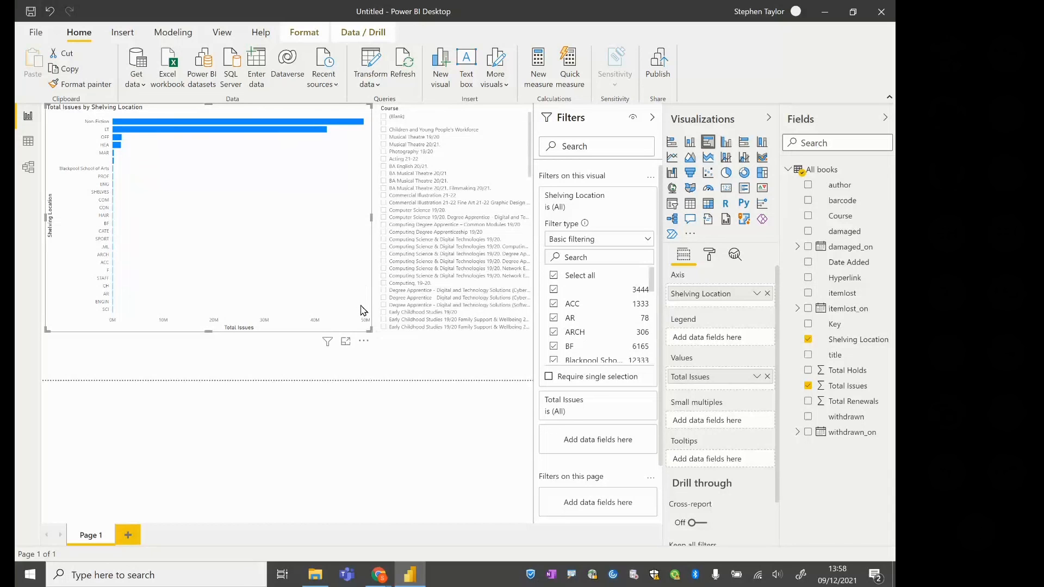
{"action": "mouse_move", "coordinate": [359, 125]}
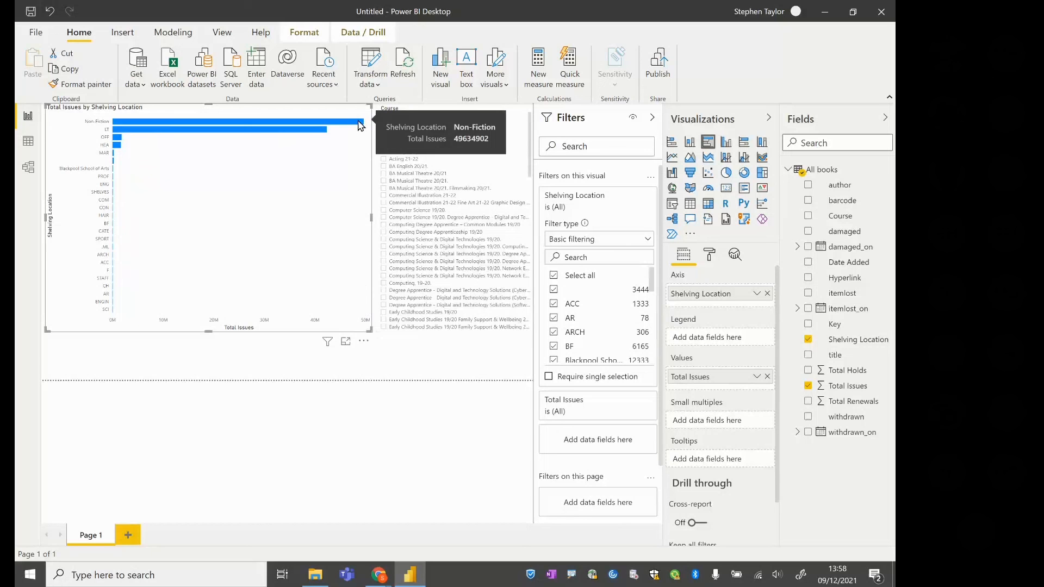
{"action": "left_click", "coordinate": [757, 378]}
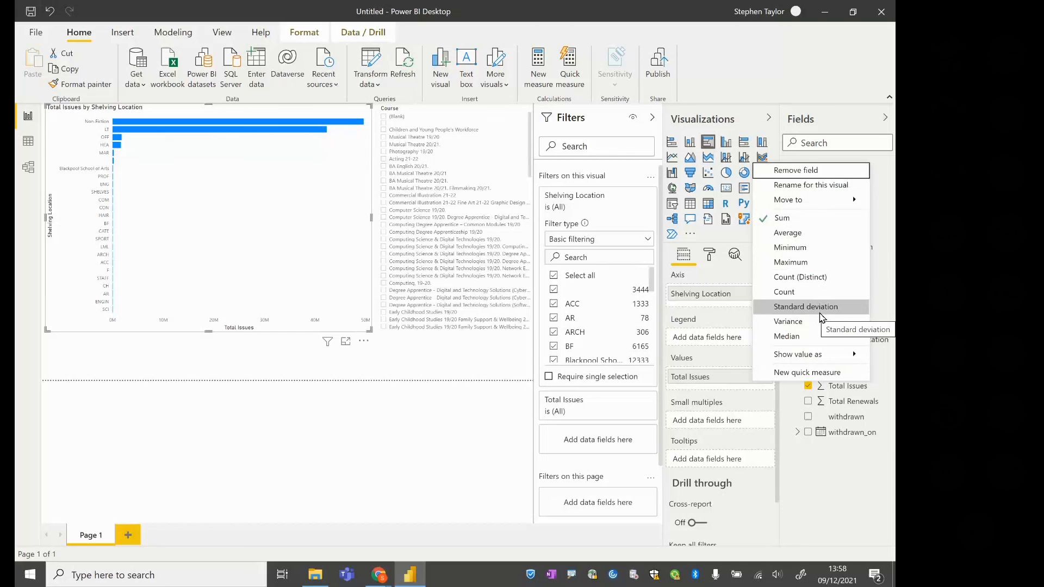
{"action": "left_click", "coordinate": [815, 474]}
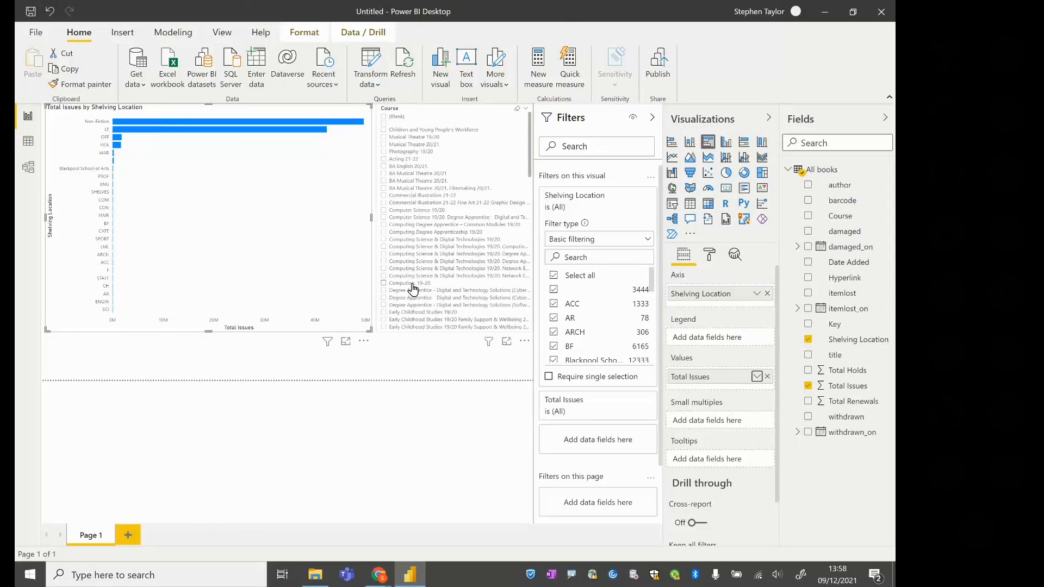
Filter the chart to the Computer Science 19/20. course, inspect the resulting bar, and clear the course selection
{"action": "left_click", "coordinate": [437, 211]}
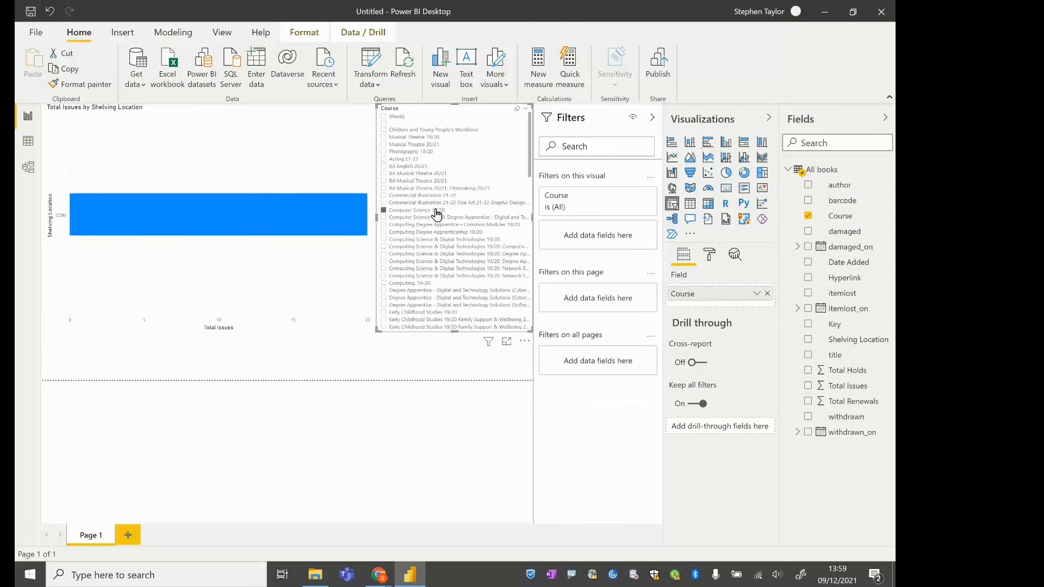
{"action": "mouse_move", "coordinate": [296, 215]}
{"action": "left_click", "coordinate": [385, 216]}
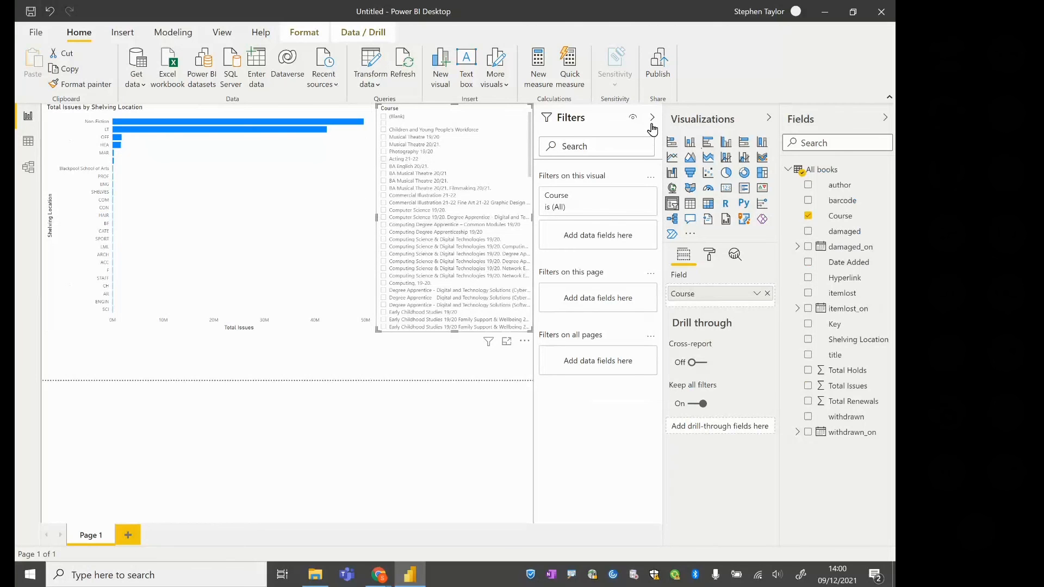
Collapse the Visualizations, Fields and Filters panes to enlarge the report canvas
{"action": "left_click", "coordinate": [769, 117]}
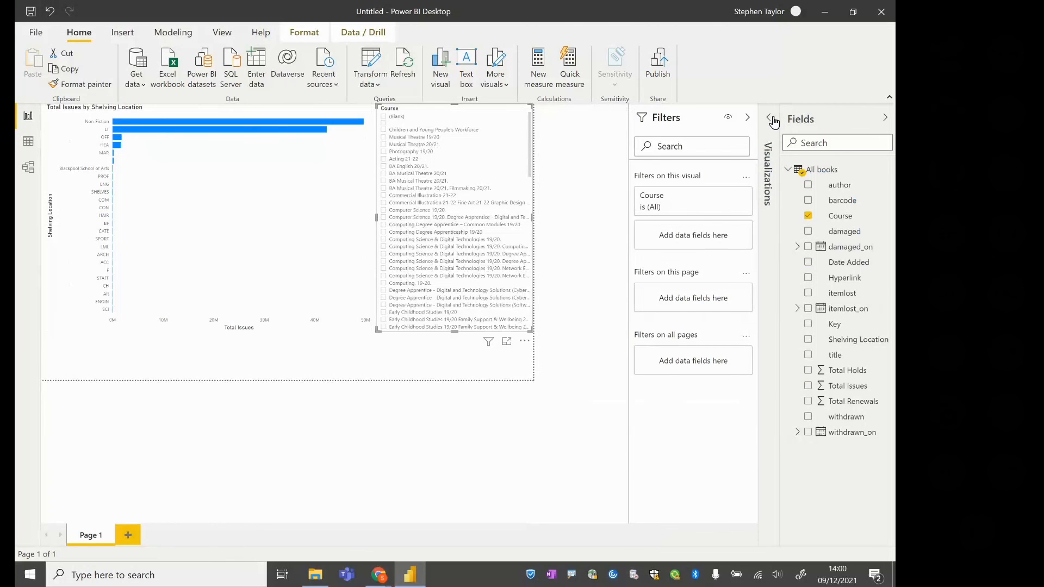
{"action": "left_click", "coordinate": [885, 123]}
{"action": "left_click", "coordinate": [841, 122]}
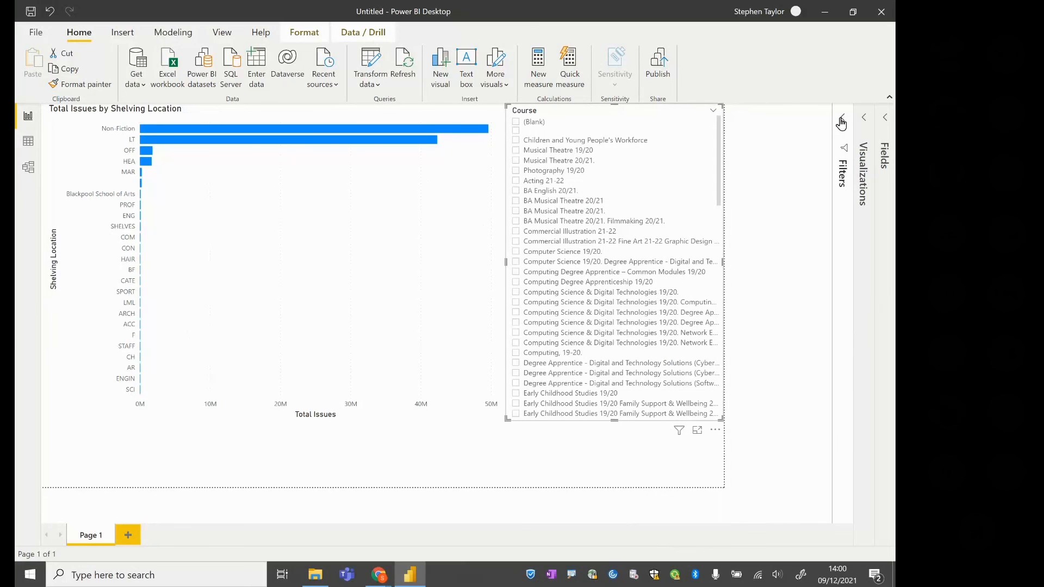